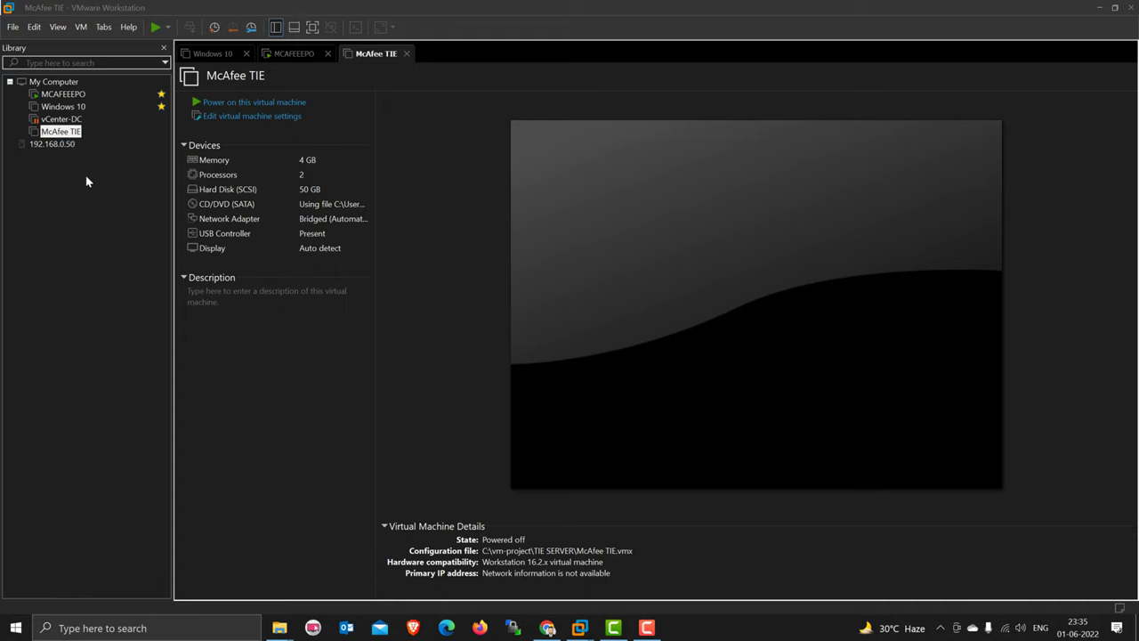
- Power on the McAfee TIE virtual machine and accept its licence agreement
click(224, 103)
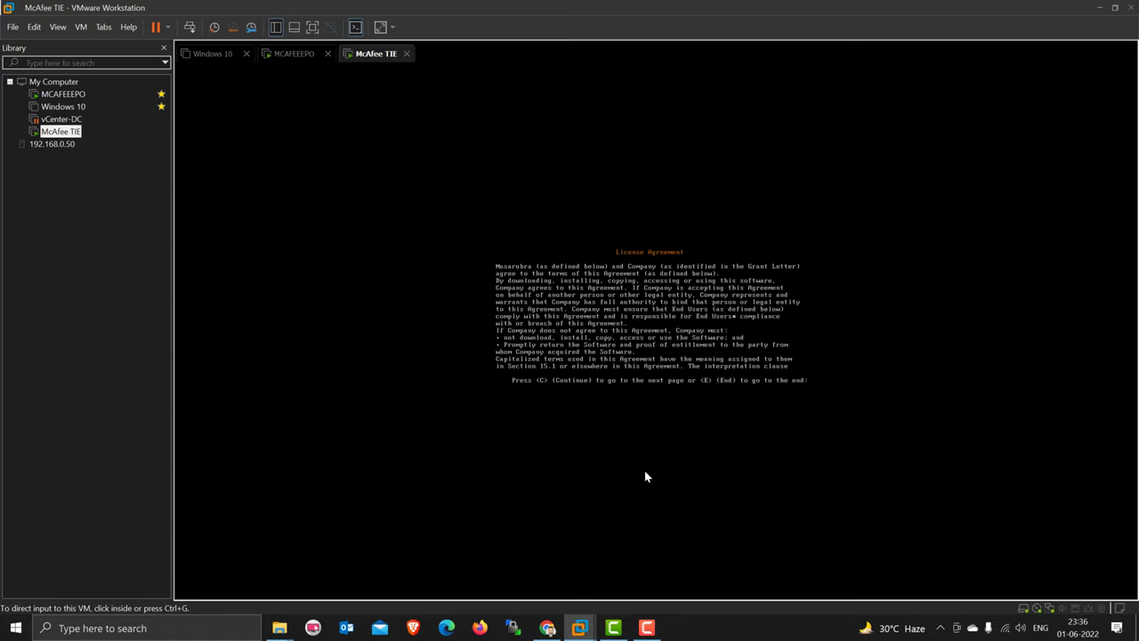
click(771, 325)
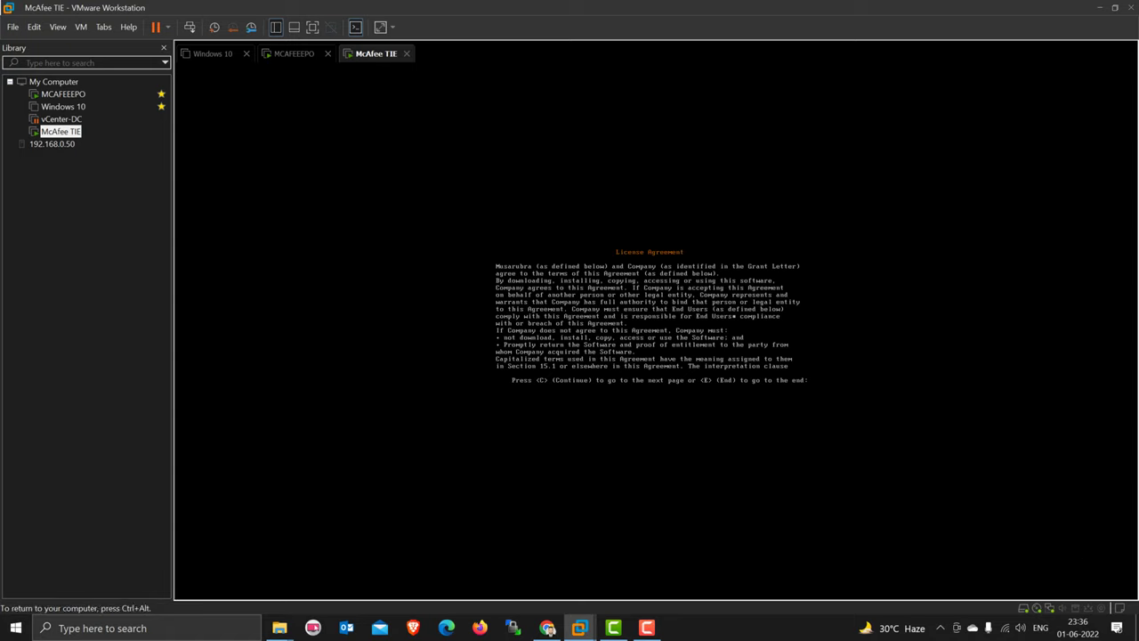
key(e)
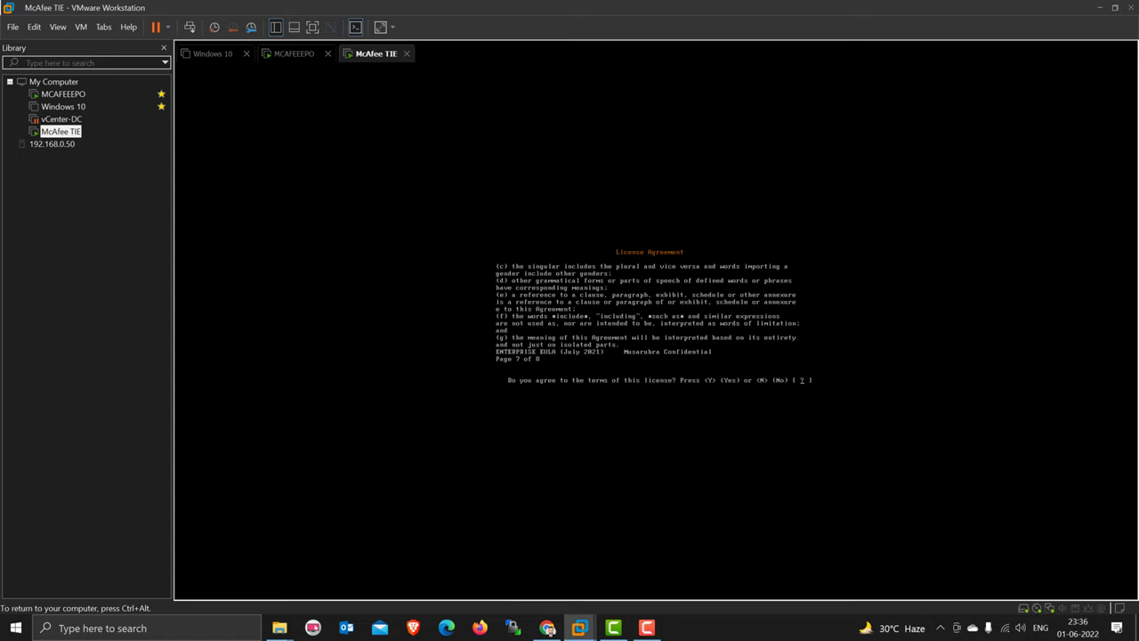
key(y)
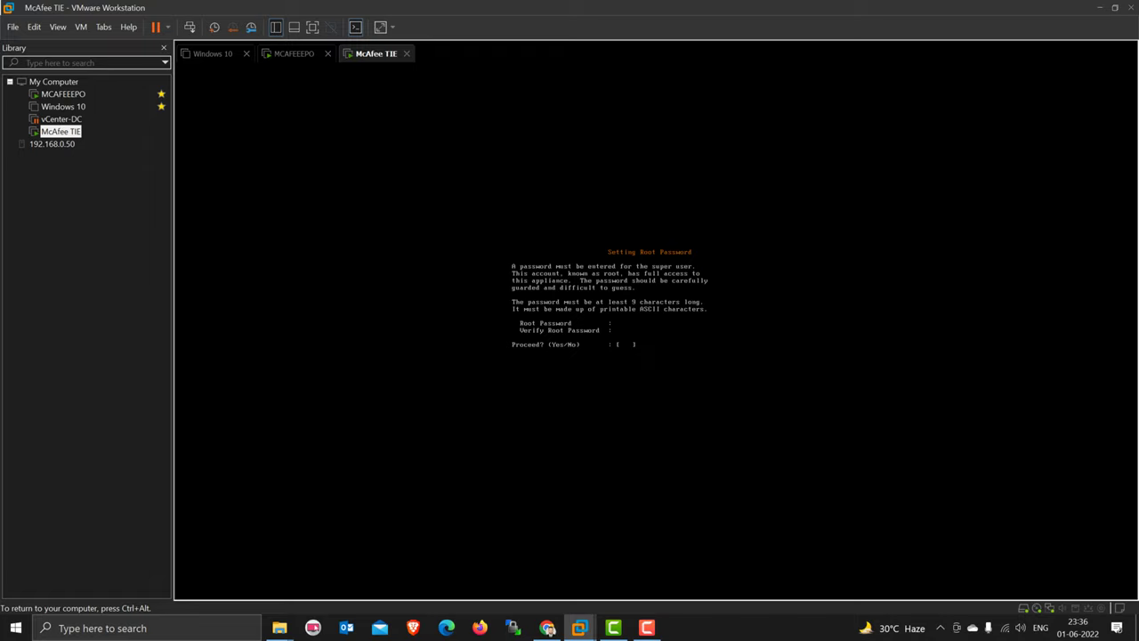
- Set and confirm the TIE appliance's root password
text(****)
key(BackSpace)
key(BackSpace)
key(BackSpace)
key(BackSpace)
key(BackSpace)
key(BackSpace)
key(BackSpace)
key(BackSpace)
key(BackSpace)
text(**)
key(Return)
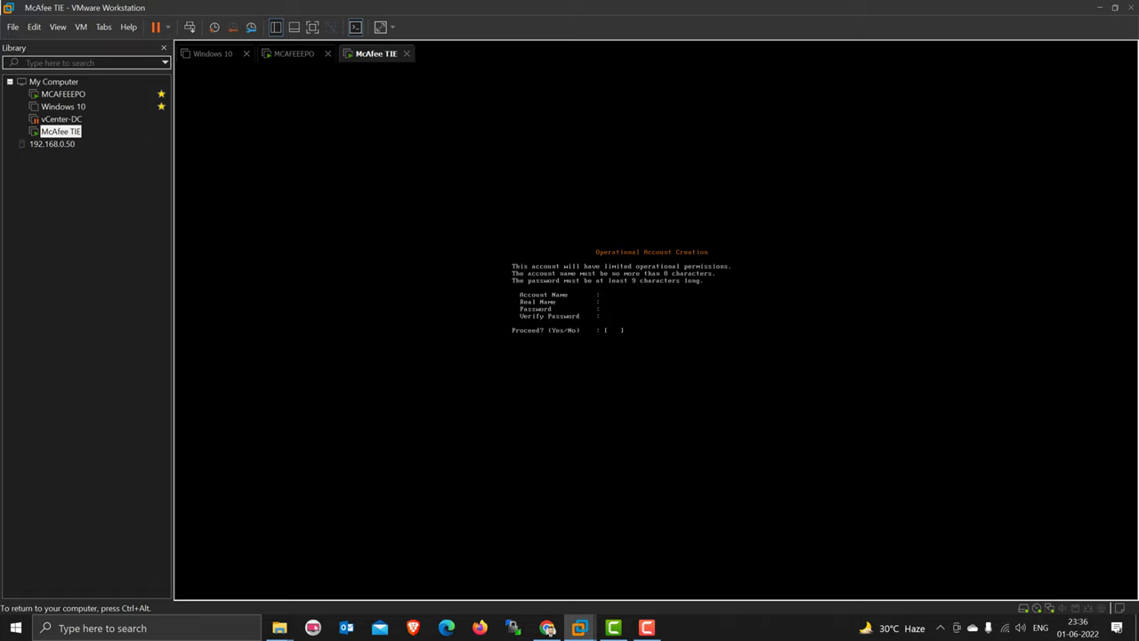
- Create the operational account 'admin' with real name 'admin' and a password, and confirm it
text(admin)
key(Return)
text(admin)
key(Return)
text(**********)
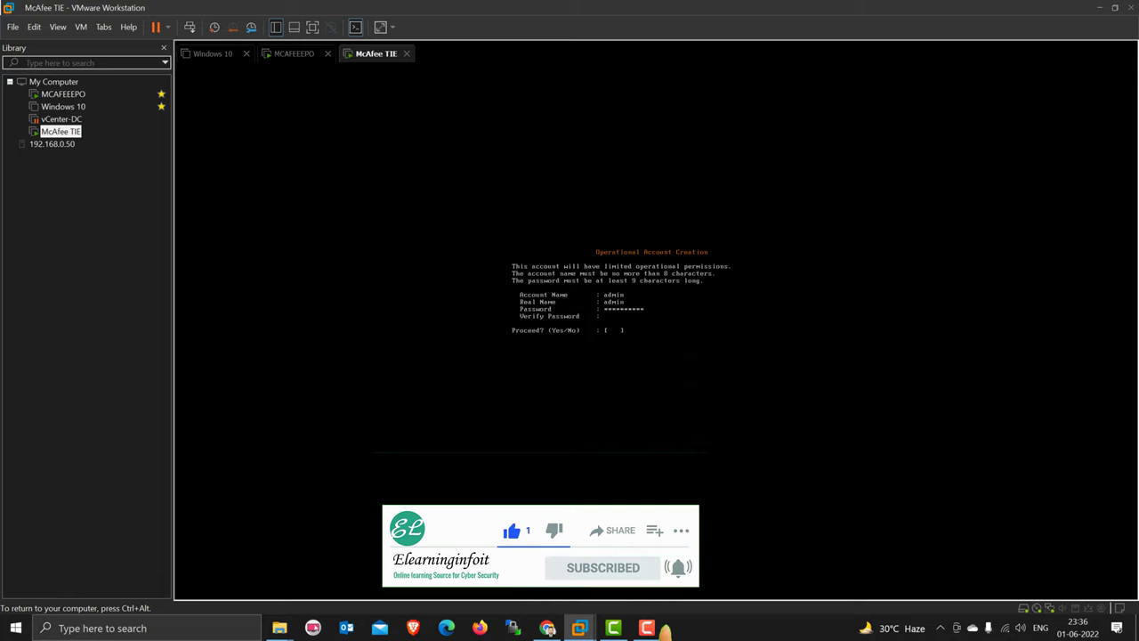
text(**********)
key(Return)
text(y)
key(Return)
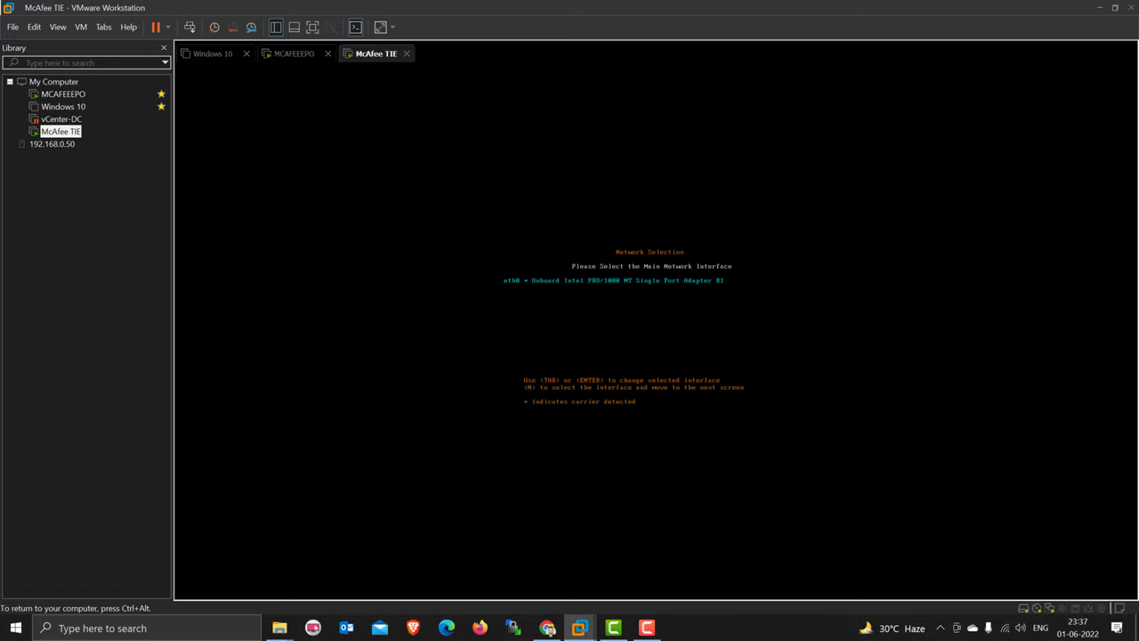
- Choose eth0 with manual IPv4 configuration and enter address 192.168.0.91
key(m)
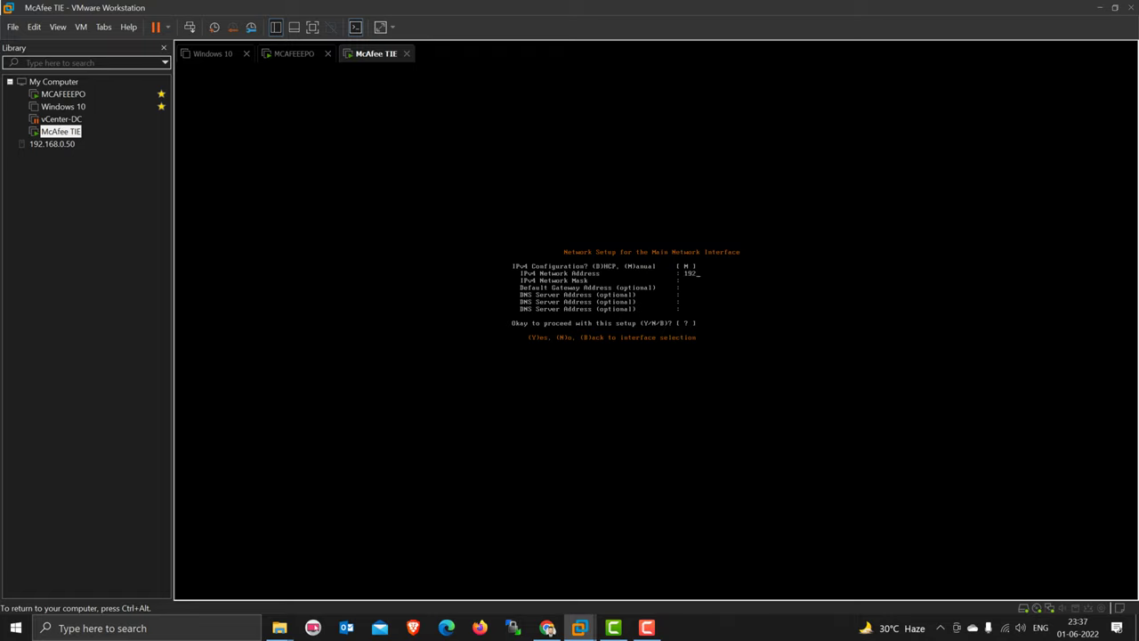
text(.168.0.91)
- Launch Command Prompt from Windows search with 'cmd'
click(134, 628)
text(cmd)
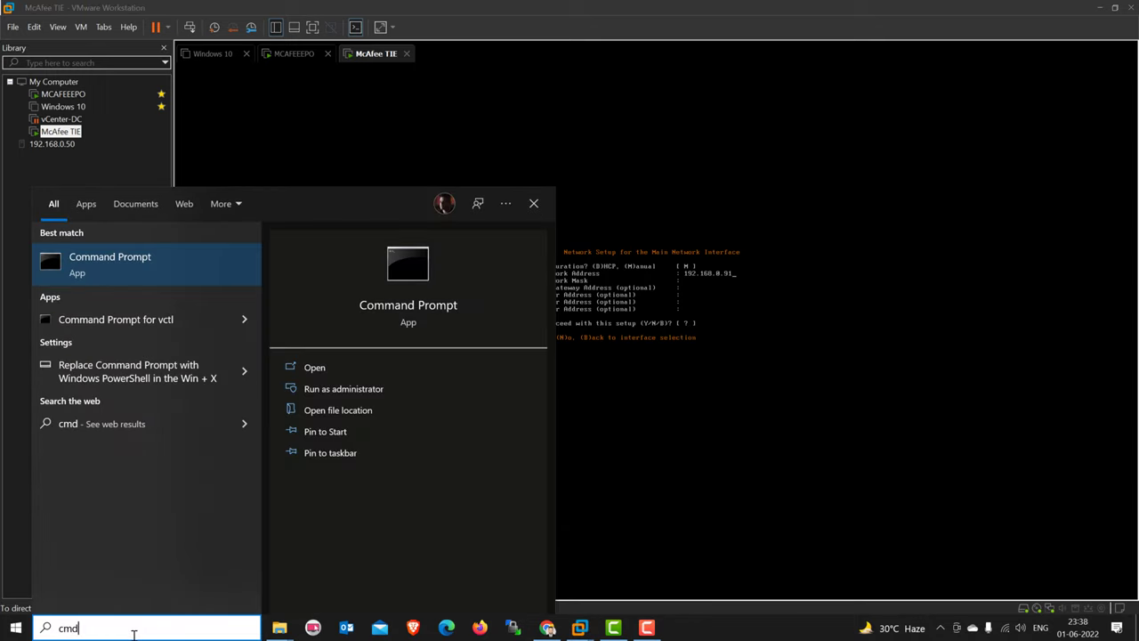
key(Return)
- Ping 192.168.0.91, then close Command Prompt
text(ping )
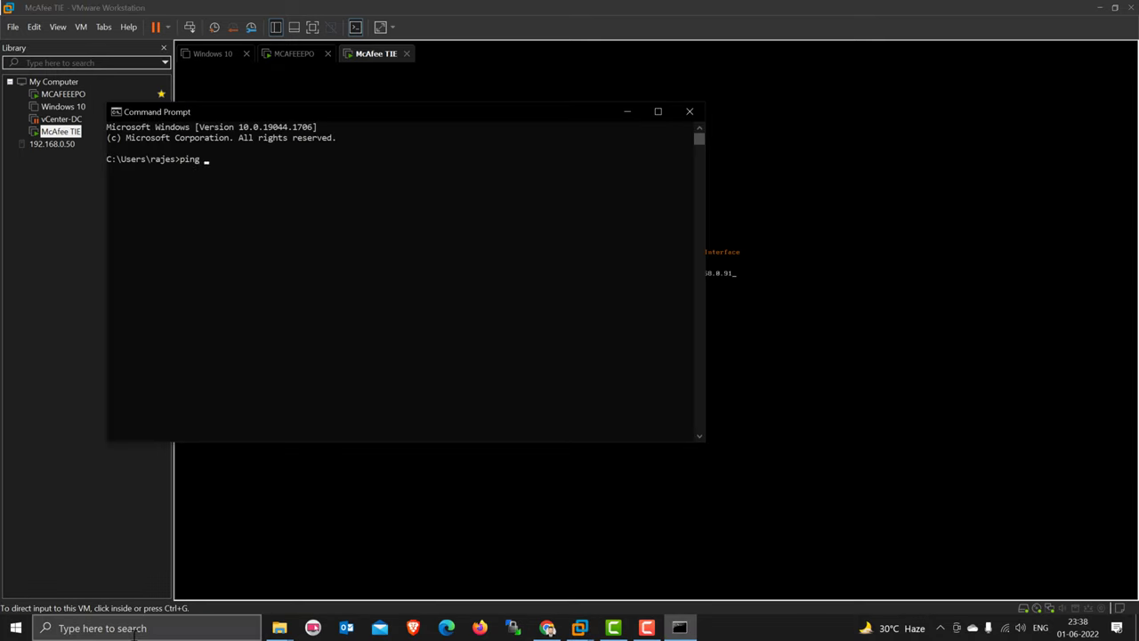
text(192.168.0.91)
key(Return)
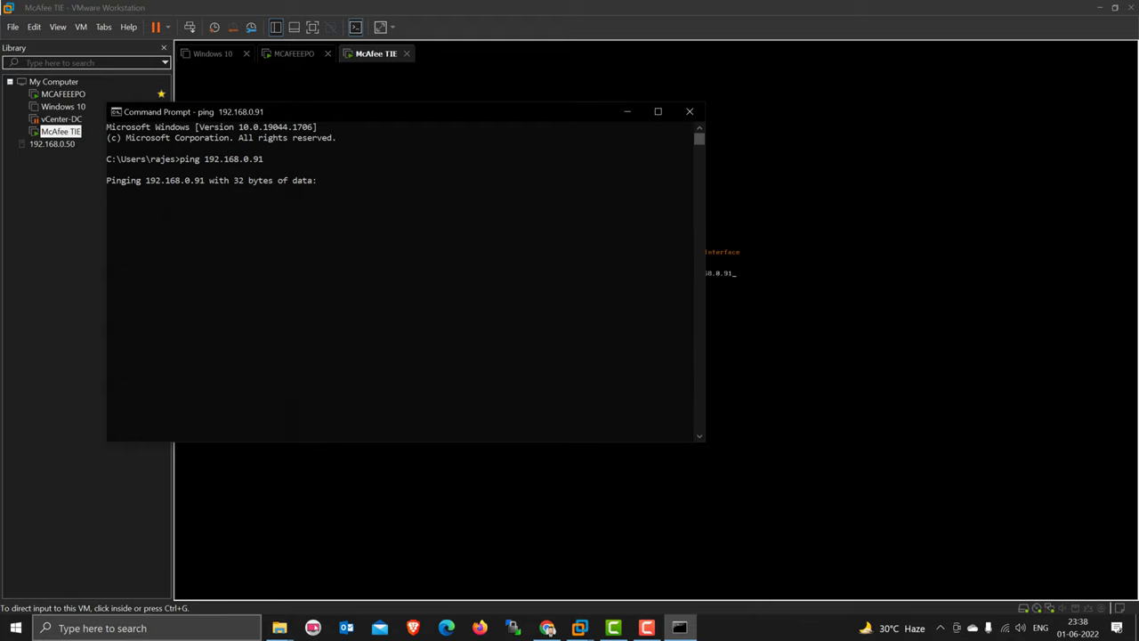
click(689, 112)
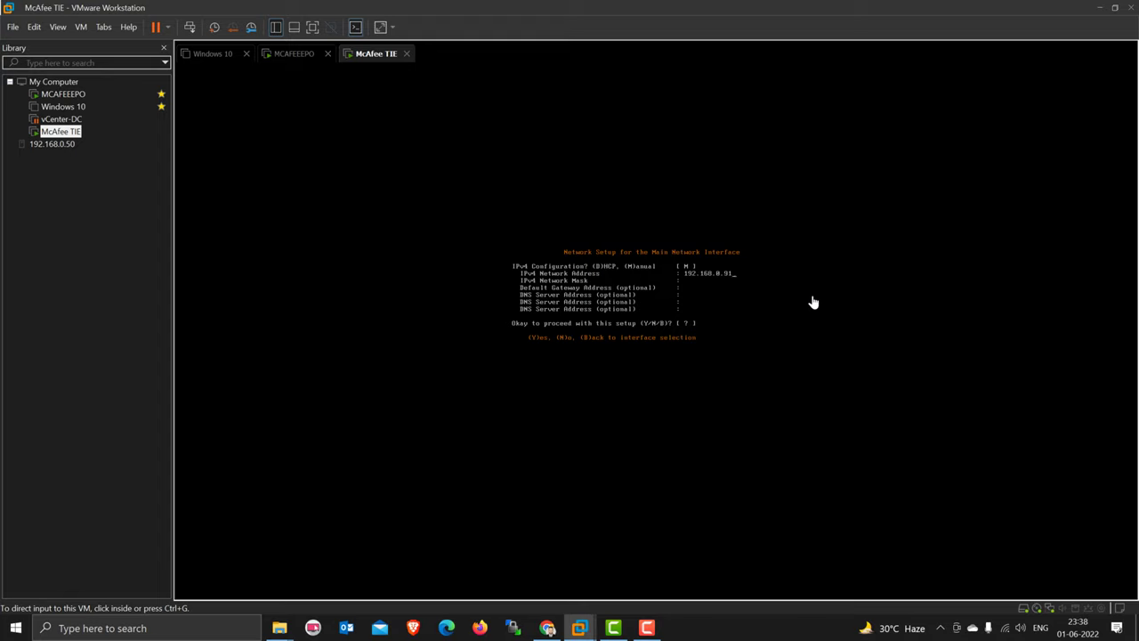
- Enter netmask 255.255.255.0, gateway 192.168.0.1 and DNS 192.168.0.98 in the TIE console
click(723, 286)
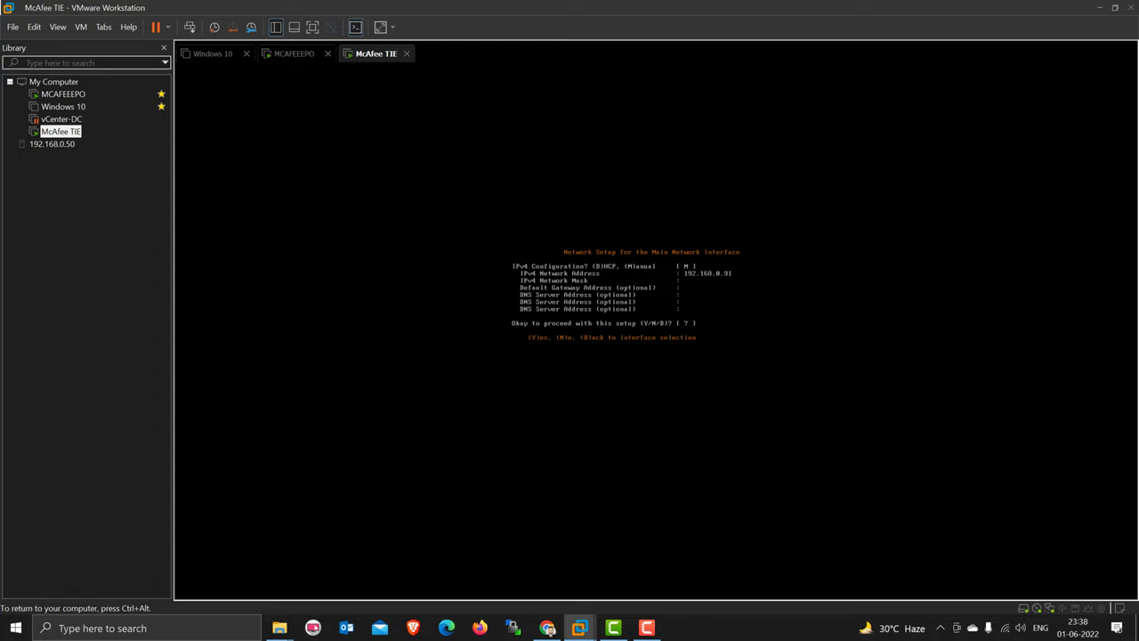
text(255.255.255.)
text(192.168)
text(.0)
text(192.168.0)
key(ctrl+alt)
- Switch to the MCAFEEEPO VM and unlock it with the account password
click(62, 94)
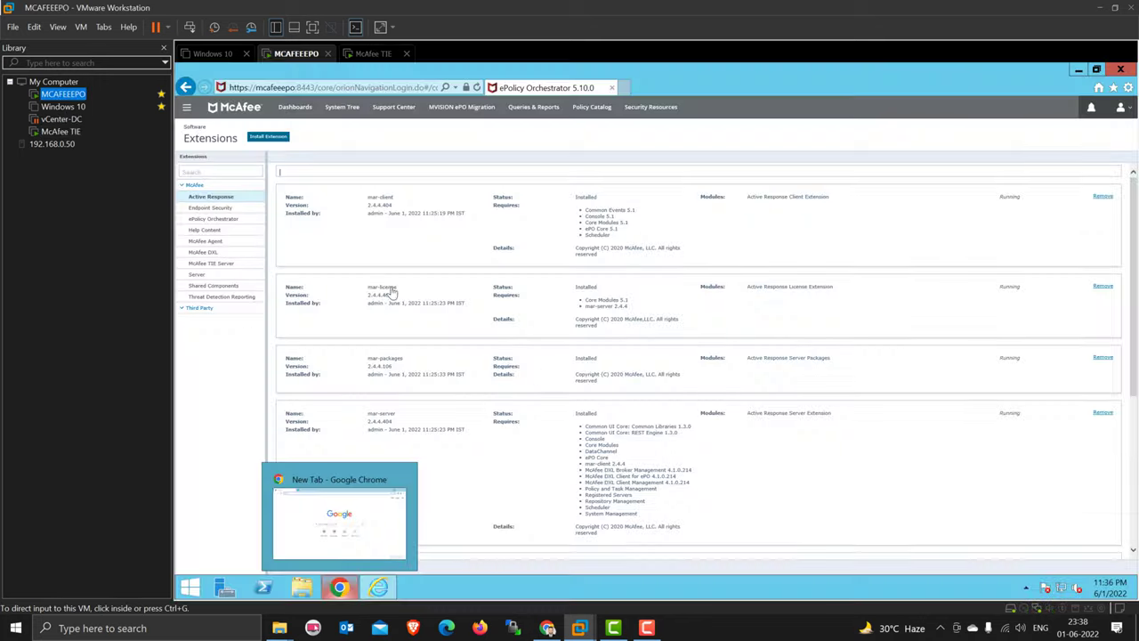
click(412, 594)
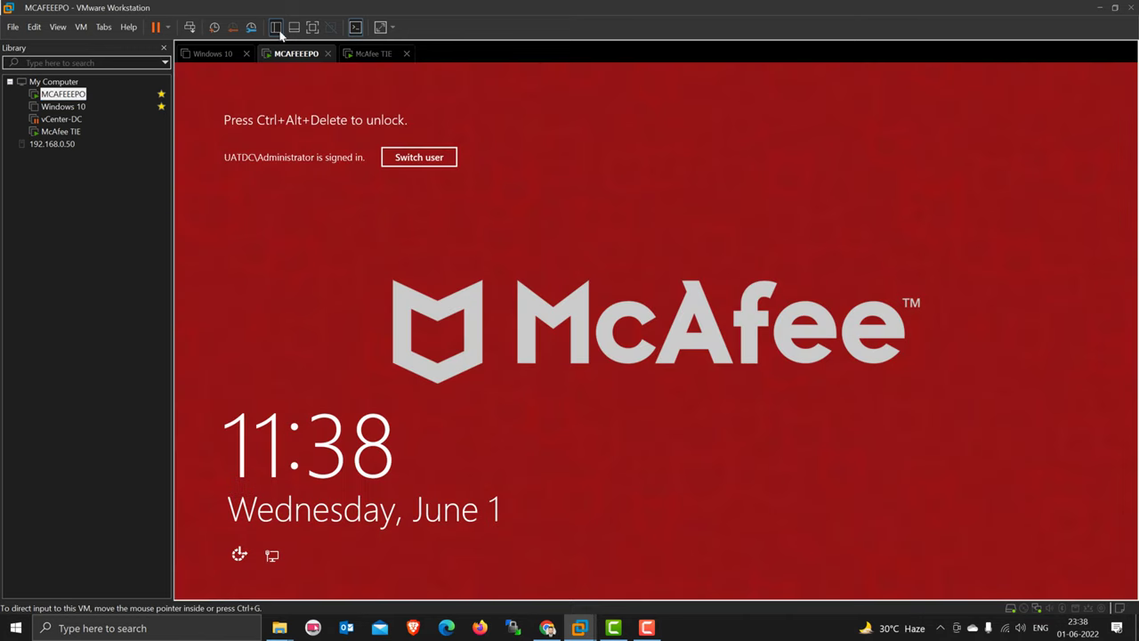
click(189, 28)
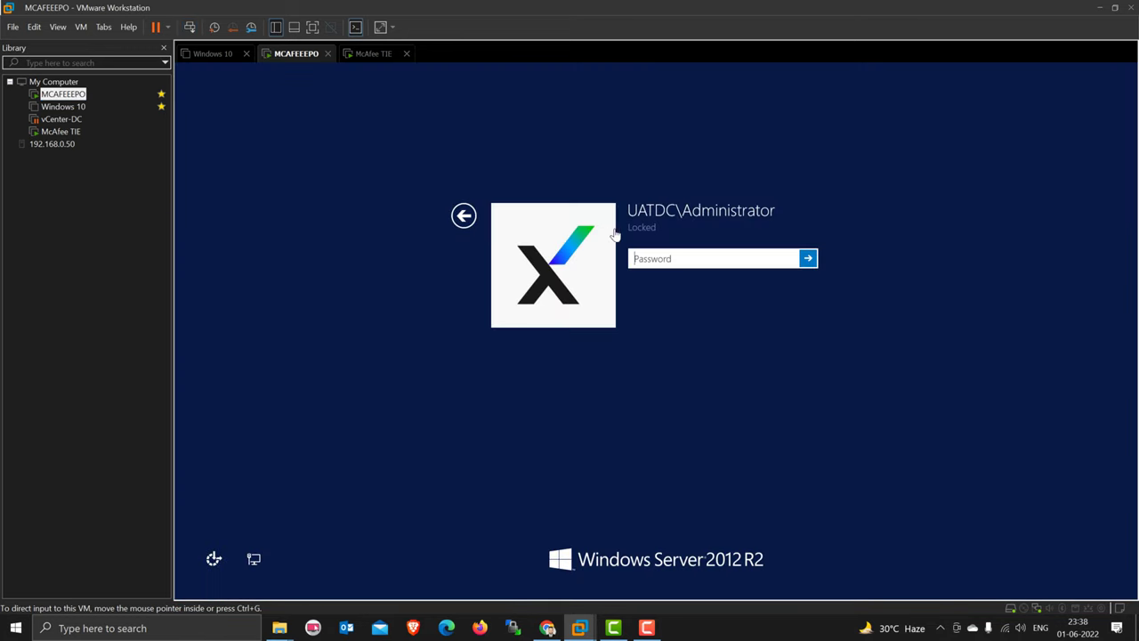
click(641, 266)
text(P*********)
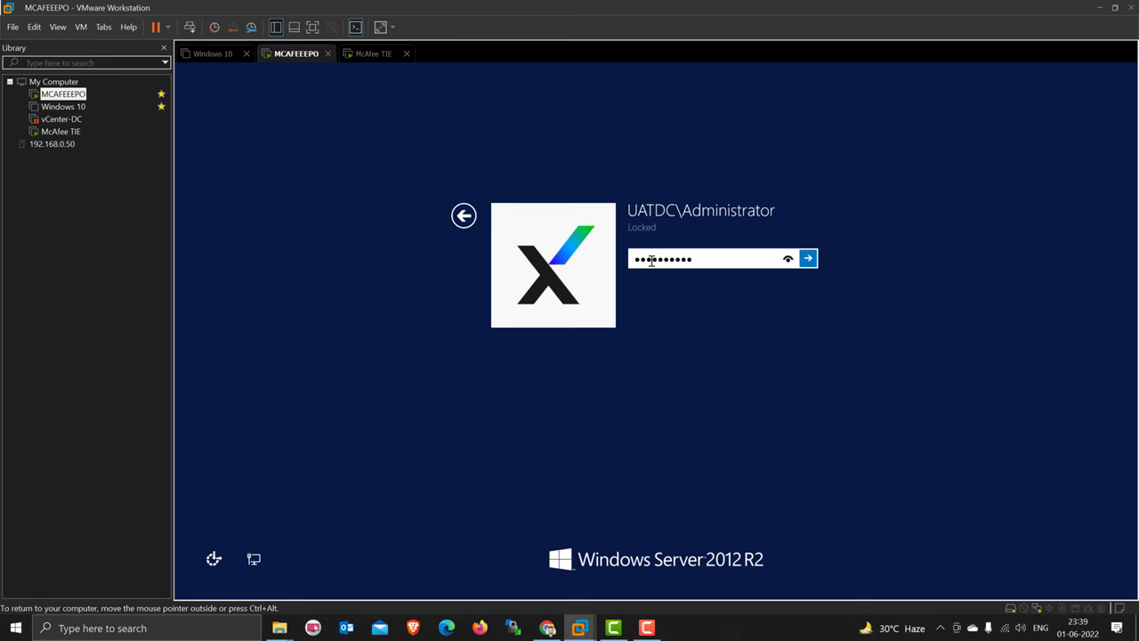
key(Return)
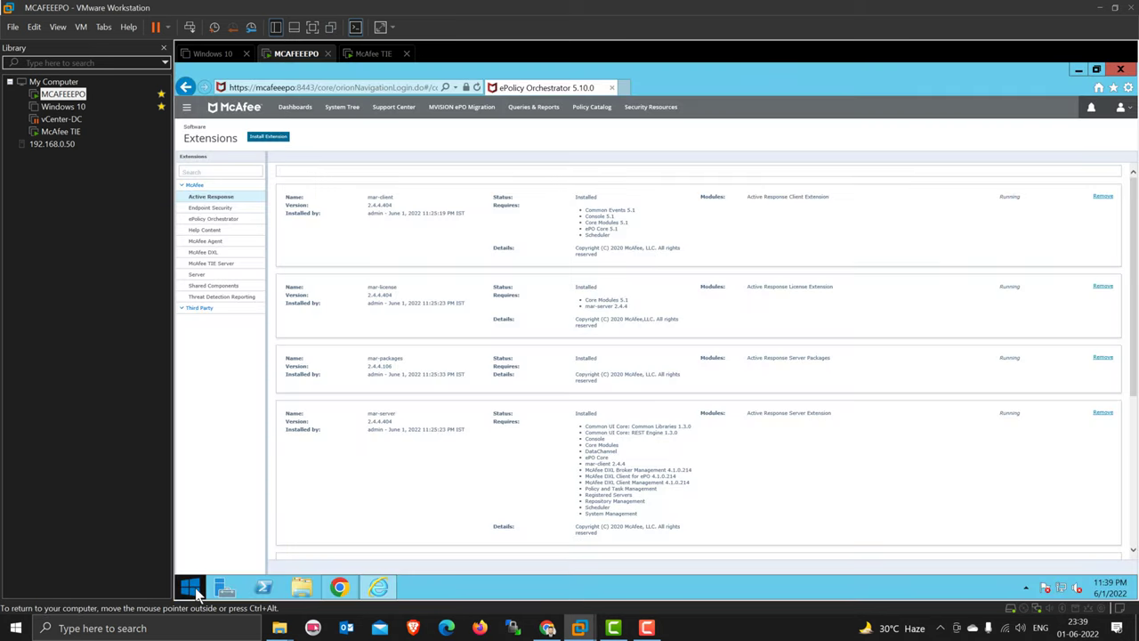
- Open DNS Manager and Active Directory Users and Computers from the Start apps list
click(189, 586)
click(259, 569)
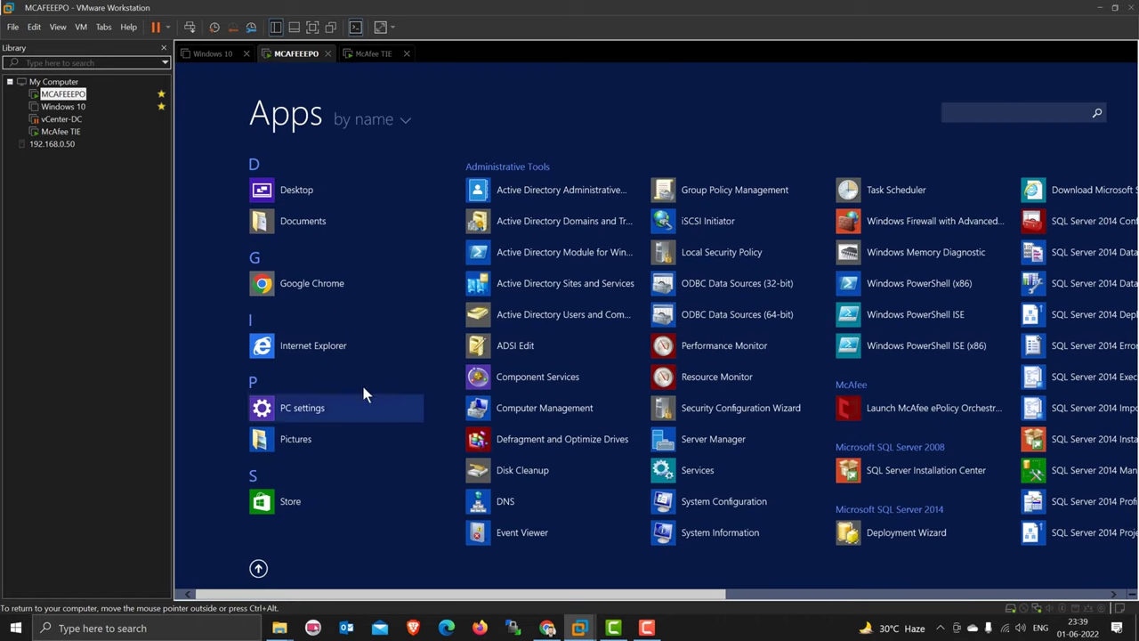
click(513, 505)
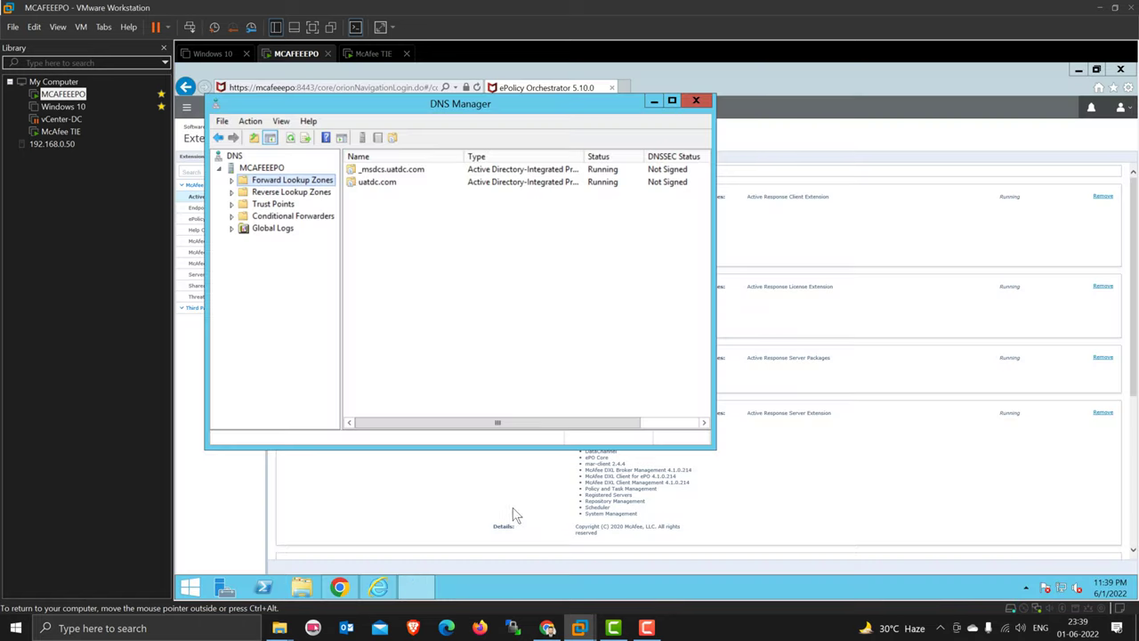
click(260, 169)
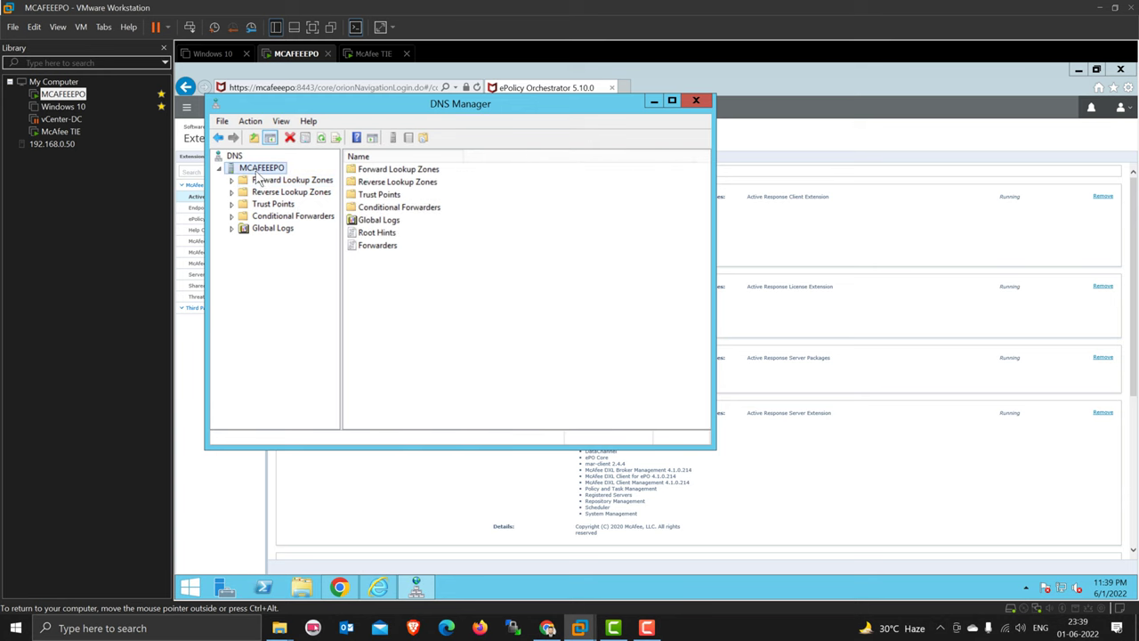
click(193, 588)
click(258, 567)
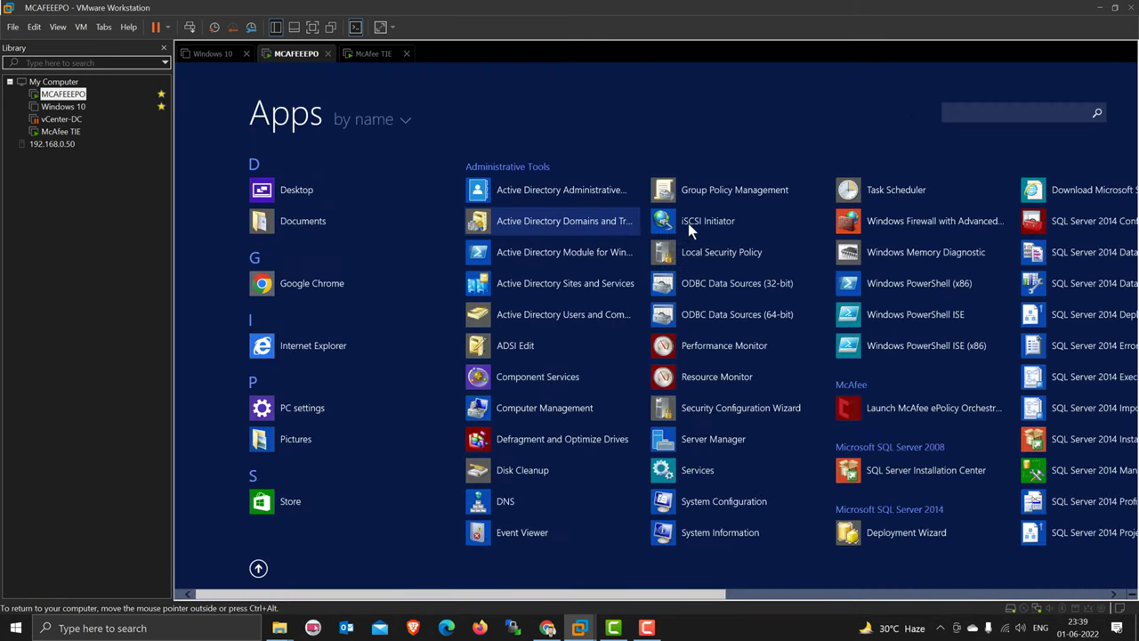
click(587, 319)
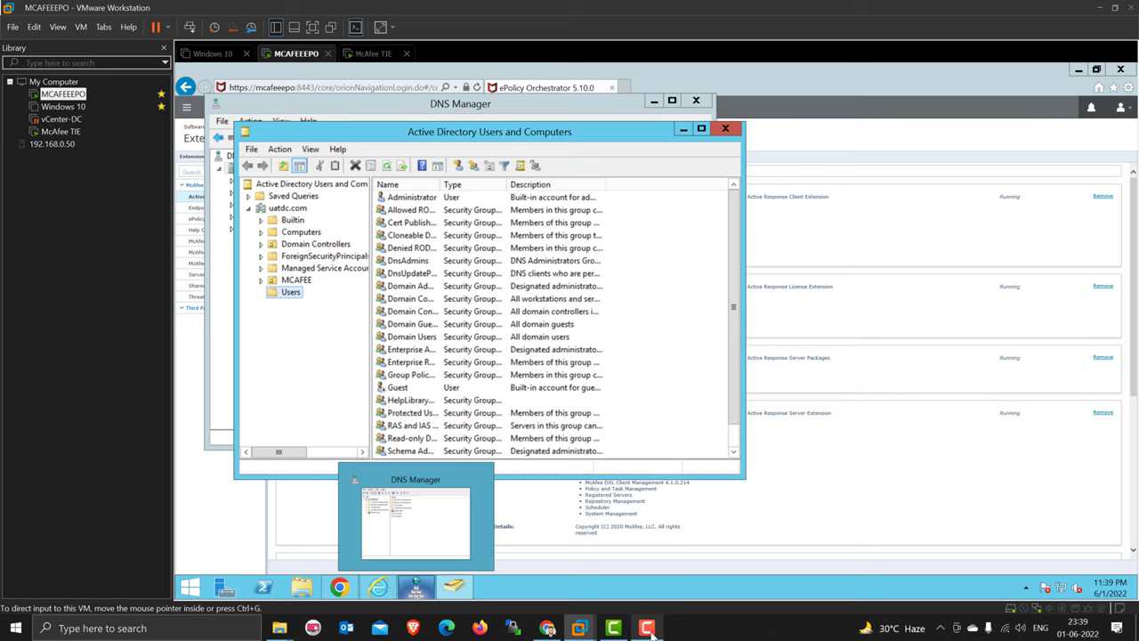
- Back in the McAfee TIE console, enter 8.8.8.8 as the second DNS server
mouse_move(580, 627)
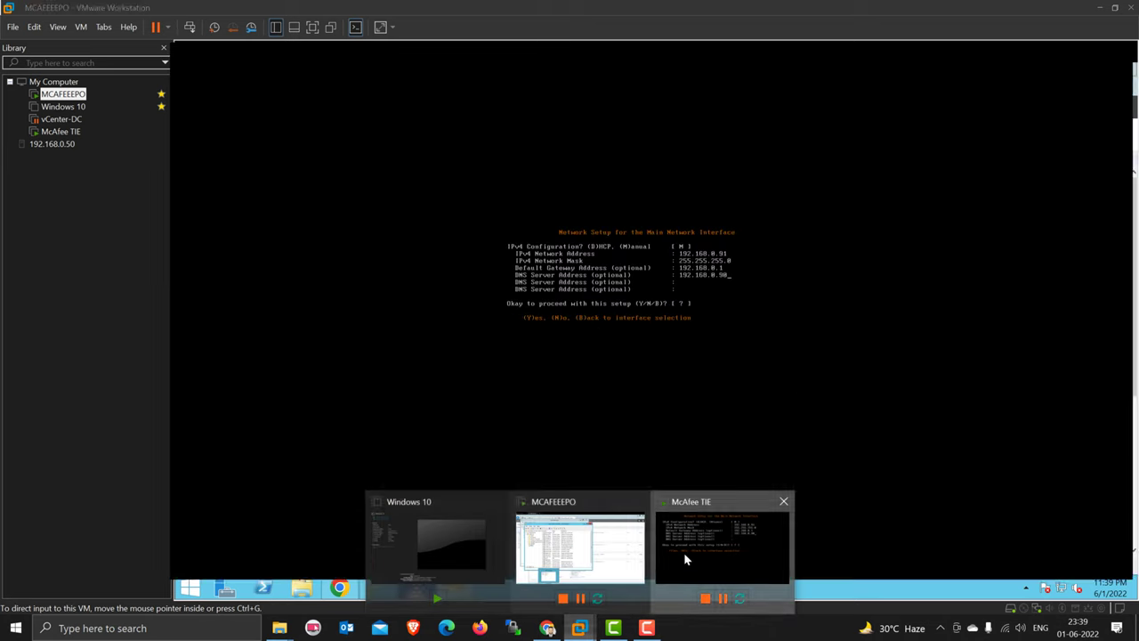
click(684, 551)
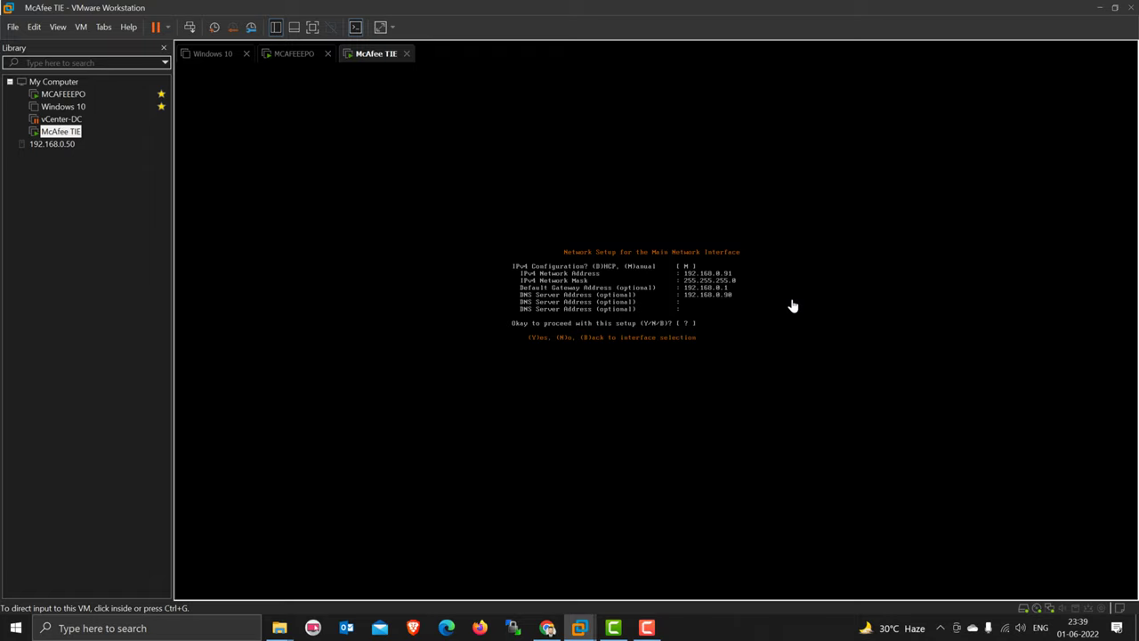
click(690, 293)
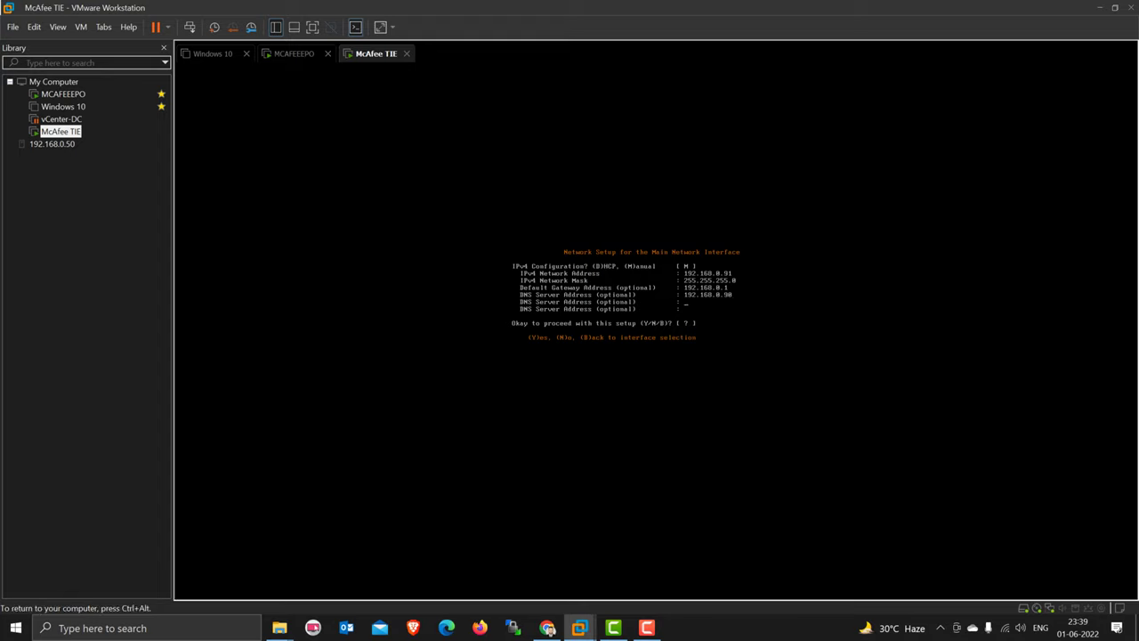
text(8.8.8)
- Accept the network setup and set the TIE hostname to tieserver
text(y)
key(Return)
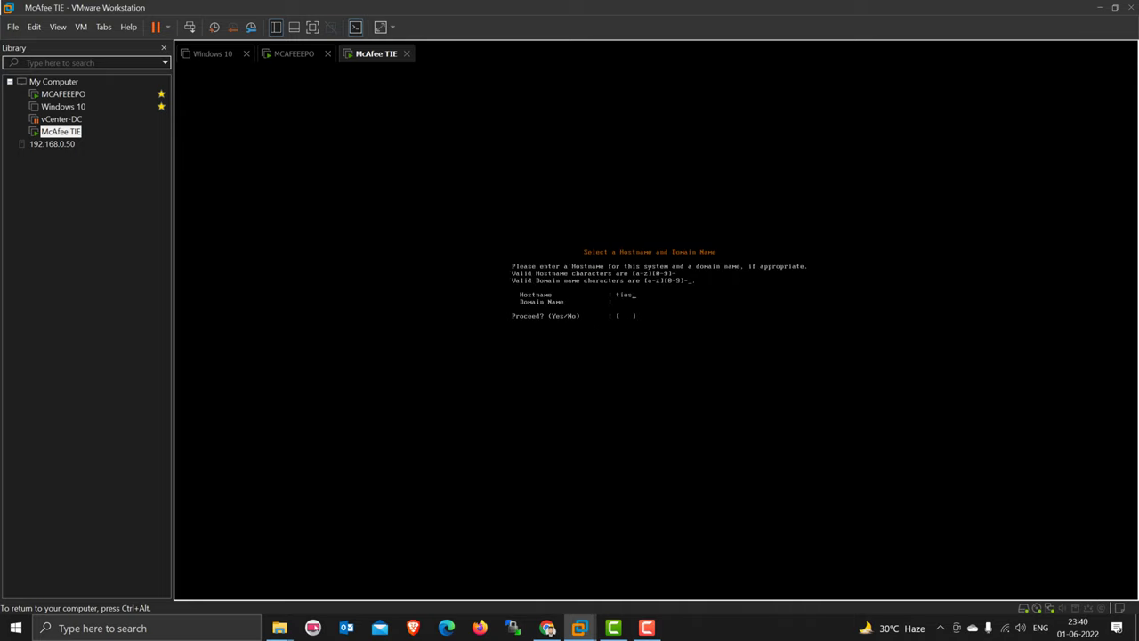
text(tieserver)
key(Return)
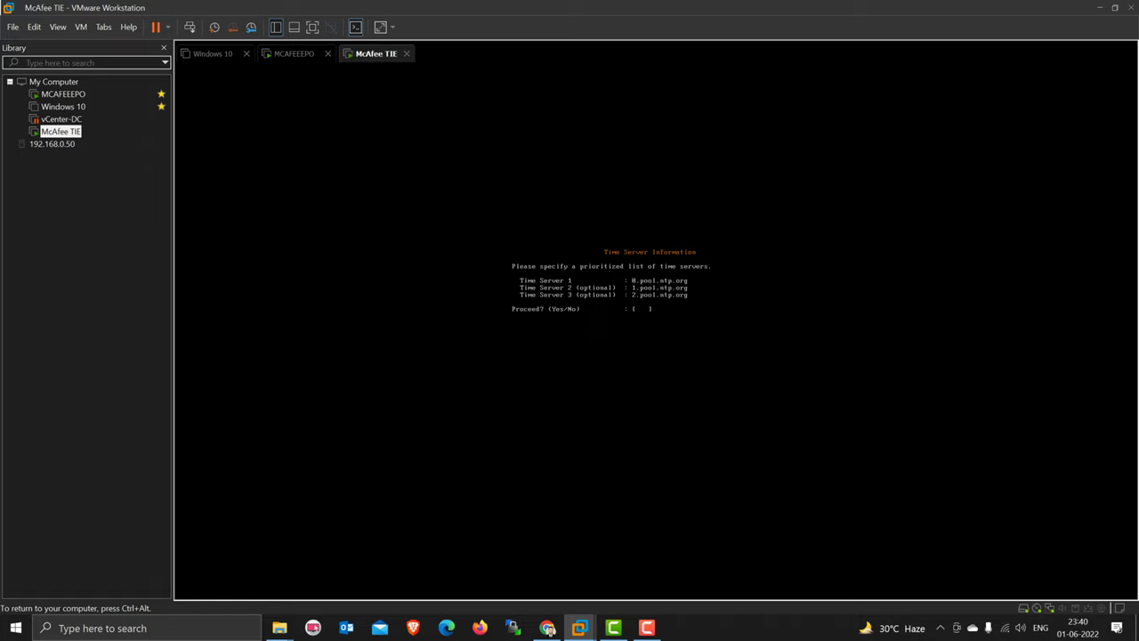
- Erase the pool.ntp.org time server entries
key(BackSpace)
key(BackSpace)
key(BackSpace)
key(BackSpace)
key(BackSpace)
key(BackSpace)
key(BackSpace)
key(BackSpace)
key(BackSpace)
key(BackSpace)
key(BackSpace)
key(BackSpace)
key(BackSpace)
key(BackSpace)
key(BackSpace)
key(BackSpace)
key(BackSpace)
key(BackSpace)
key(BackSpace)
key(BackSpace)
key(BackSpace)
key(BackSpace)
key(BackSpace)
key(BackSpace)
key(BackSpace)
key(BackSpace)
key(BackSpace)
key(BackSpace)
key(BackSpace)
key(BackSpace)
key(BackSpace)
key(BackSpace)
key(BackSpace)
key(BackSpace)
key(BackSpace)
key(BackSpace)
key(BackSpace)
key(BackSpace)
key(BackSpace)
key(BackSpace)
- Accept the empty time settings and enter 192.168.0.90 as the ePO server
text(y)
key(Return)
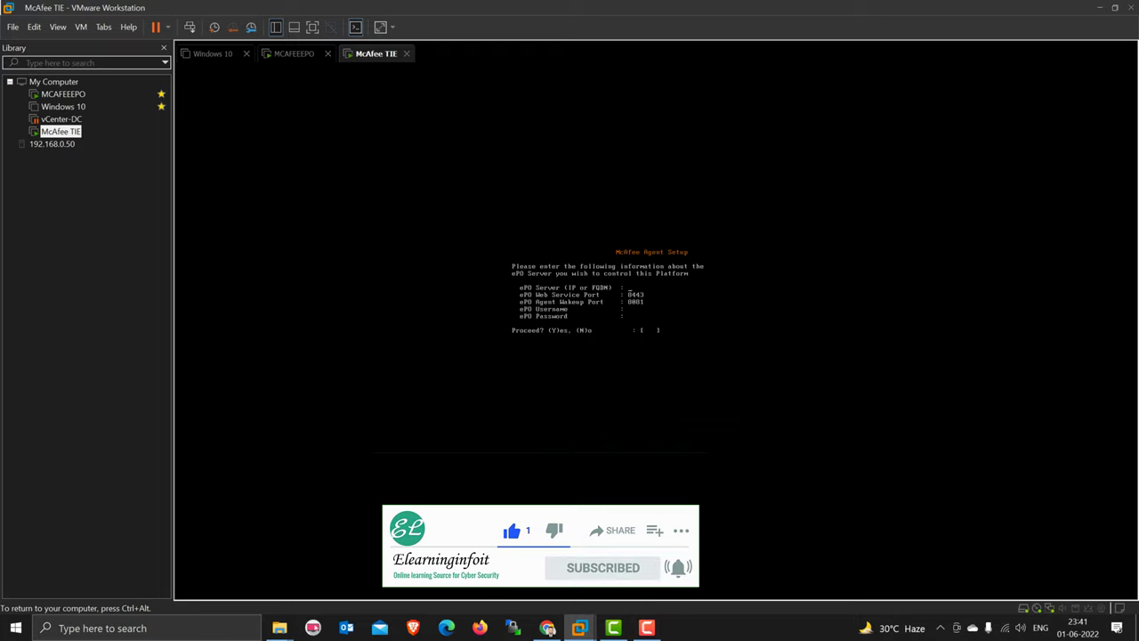
text(192.168.0.90)
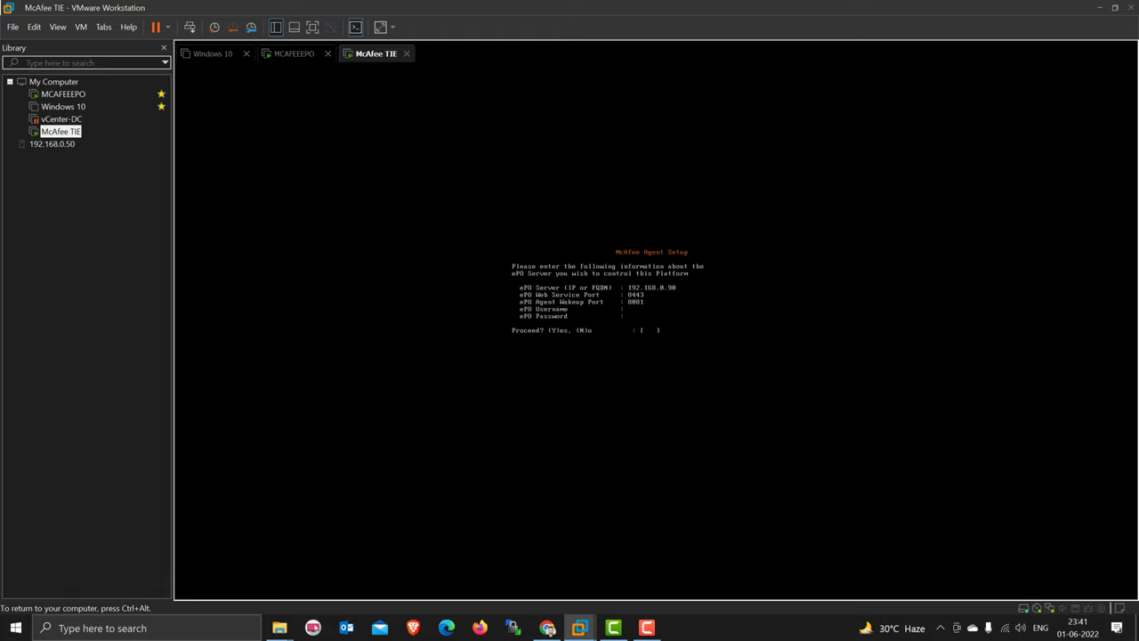
- Release input from the TIE VM and switch to the MCAFEEEPO virtual machine
key(ctrl+alt)
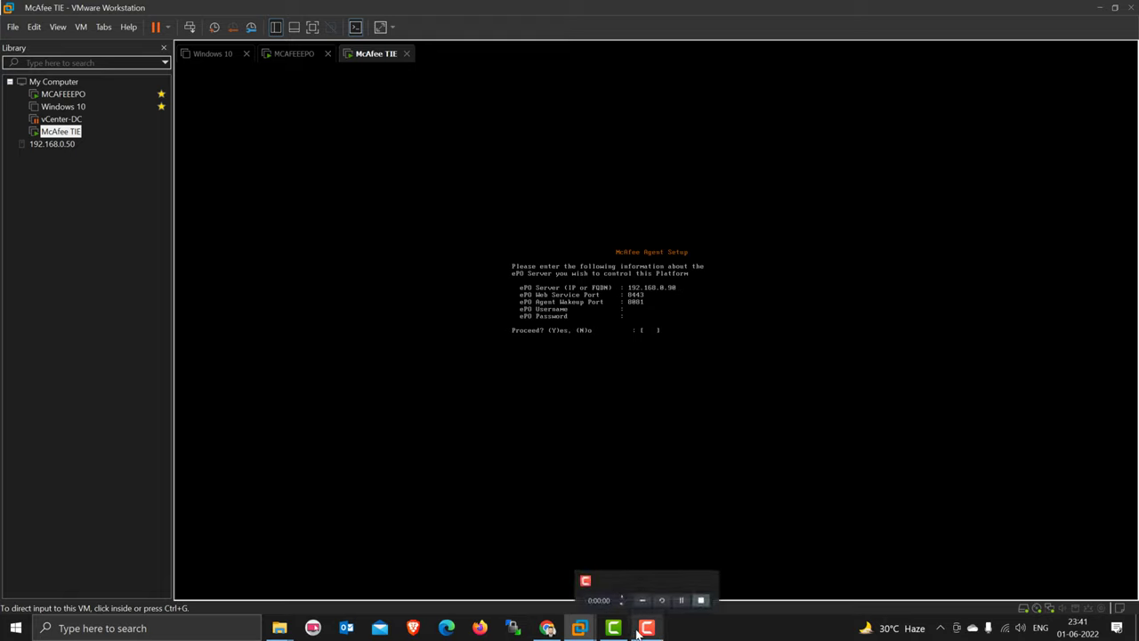
mouse_move(580, 630)
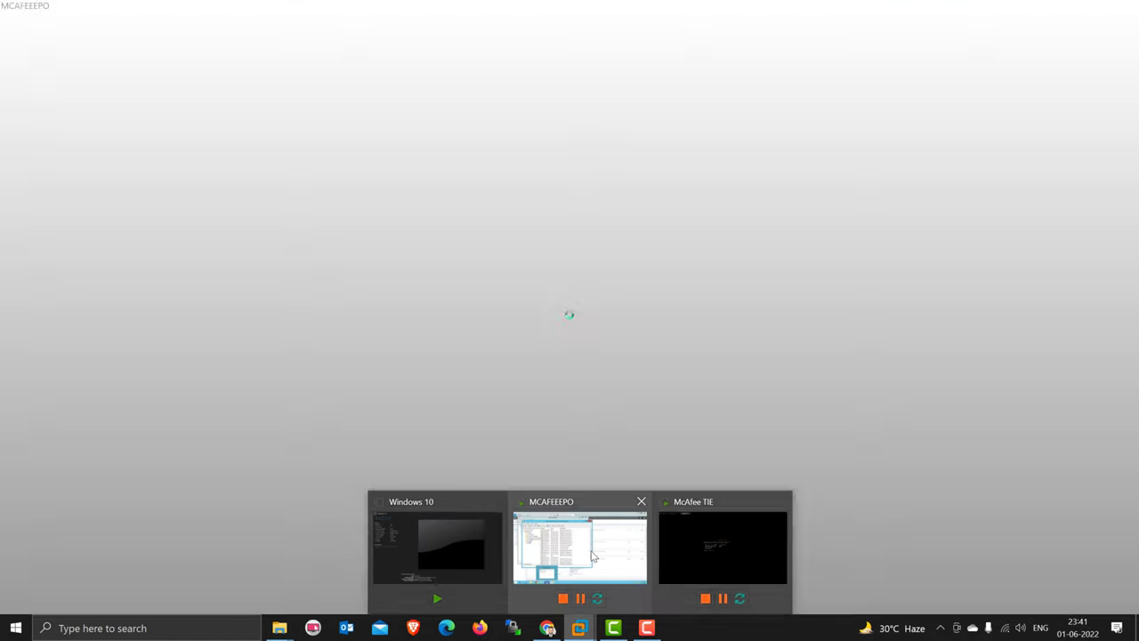
click(581, 547)
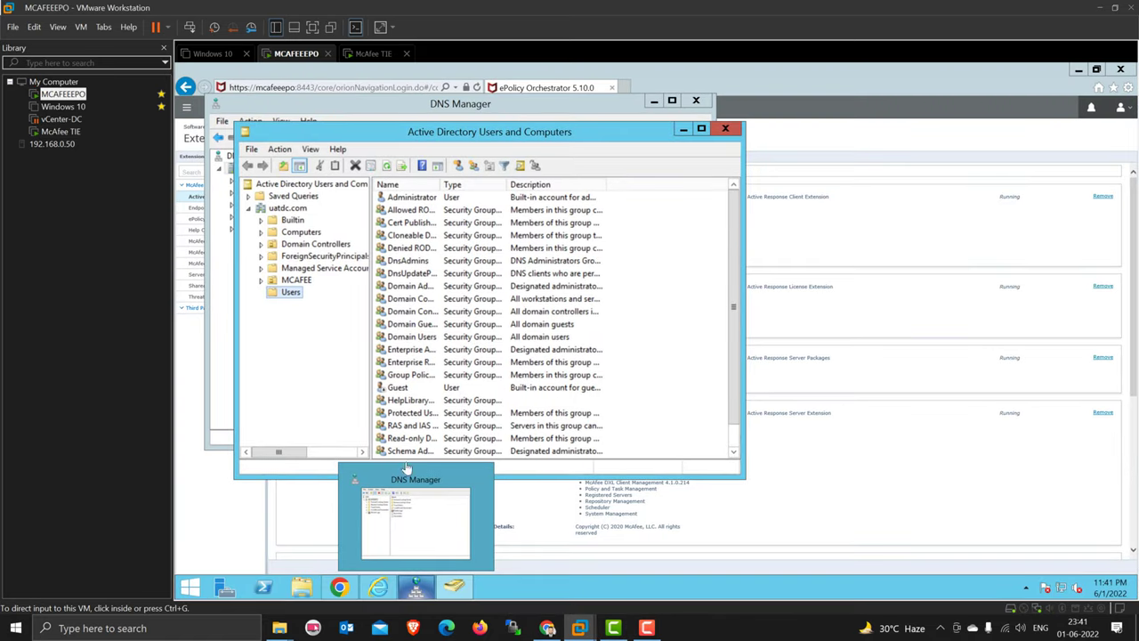
- Open Command Prompt on MCAFEEEPO and run ipconfig, showing IPv4 address 192.168.0.90
click(198, 580)
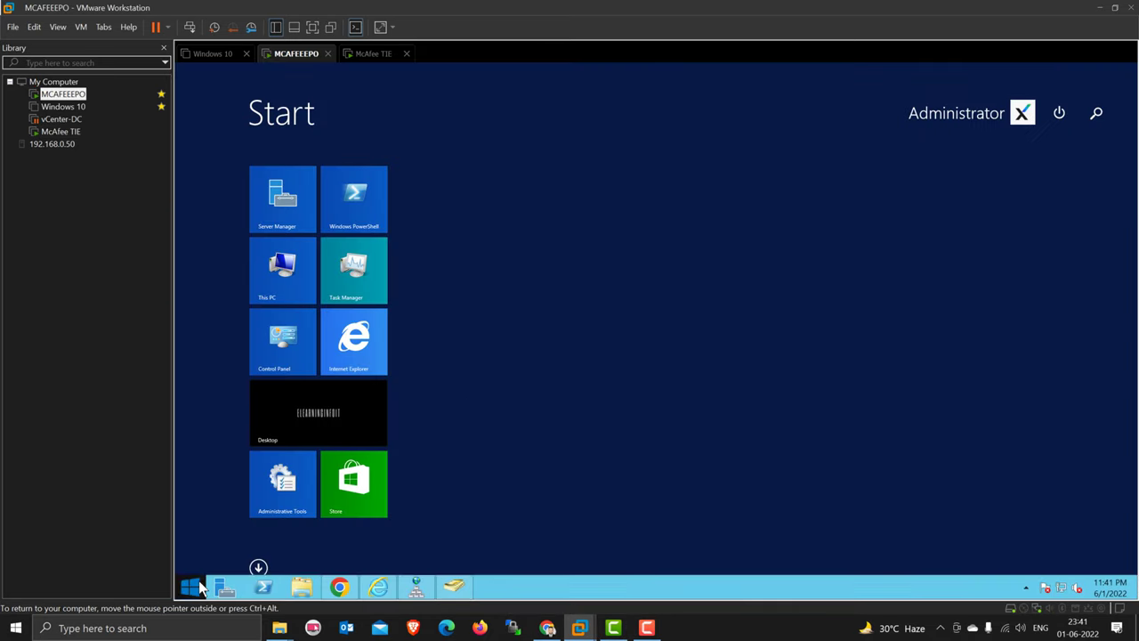
click(1098, 114)
text(cmd)
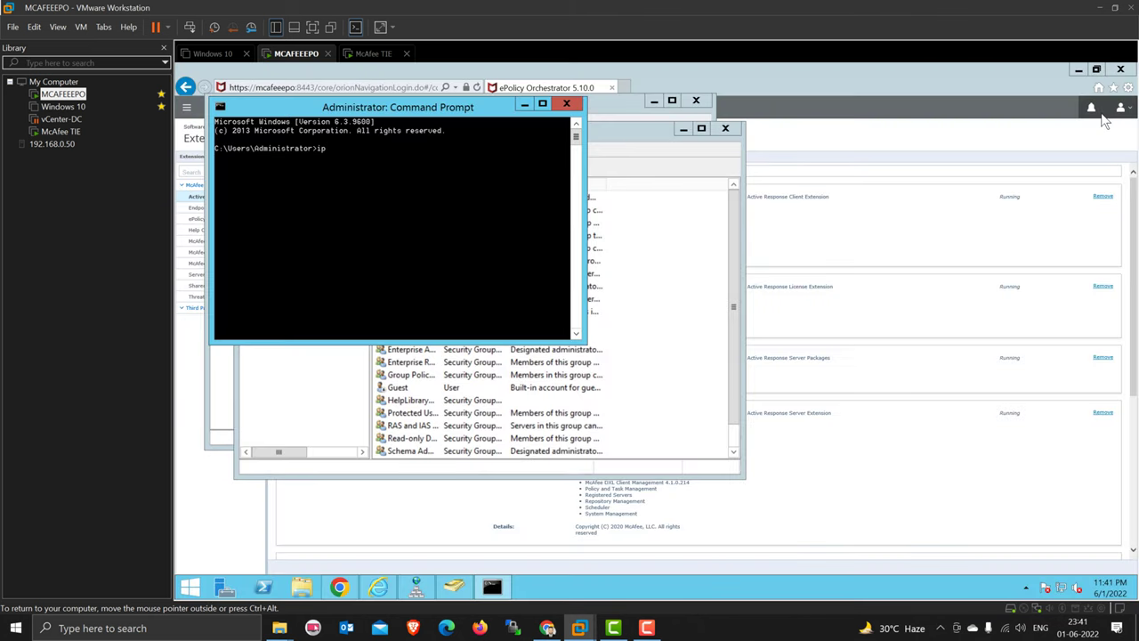
text(onfig)
key(Return)
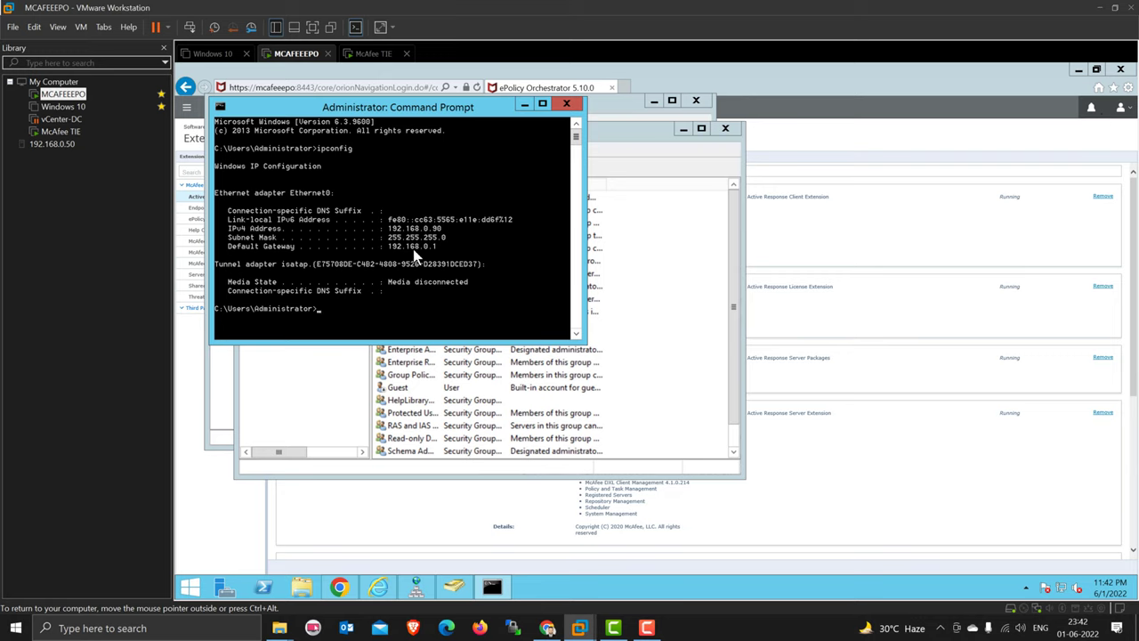
- Run nslookup to confirm mcafeeepo.uatdc.com, exit it, then run hostname showing MCAFEEEPO
text(nslookup)
key(Return)
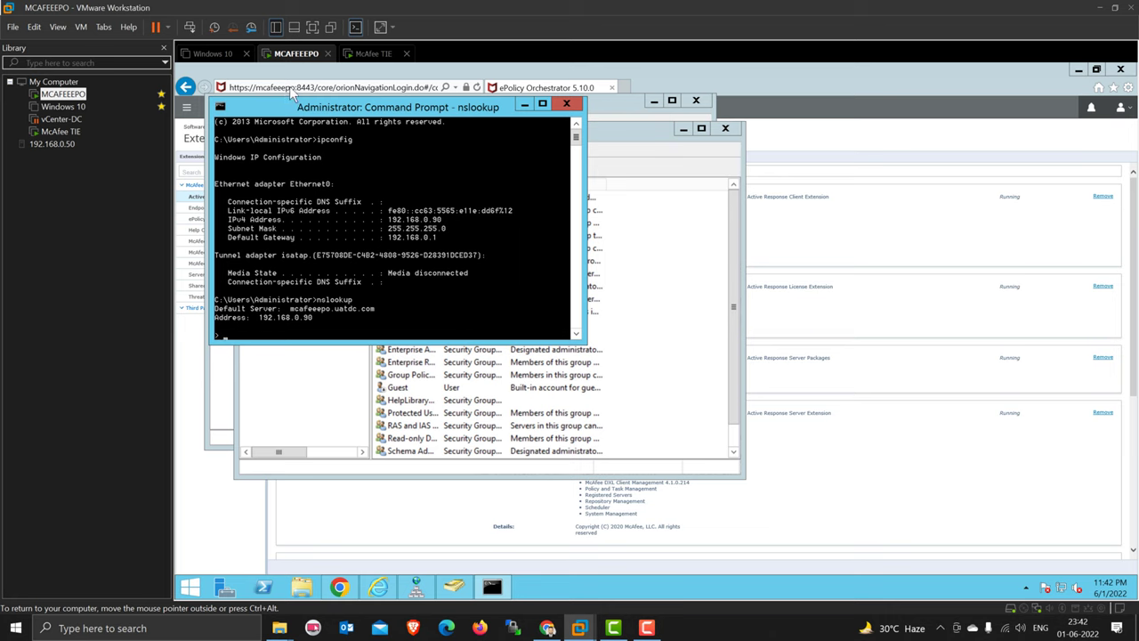
drag(454, 106, 520, 158)
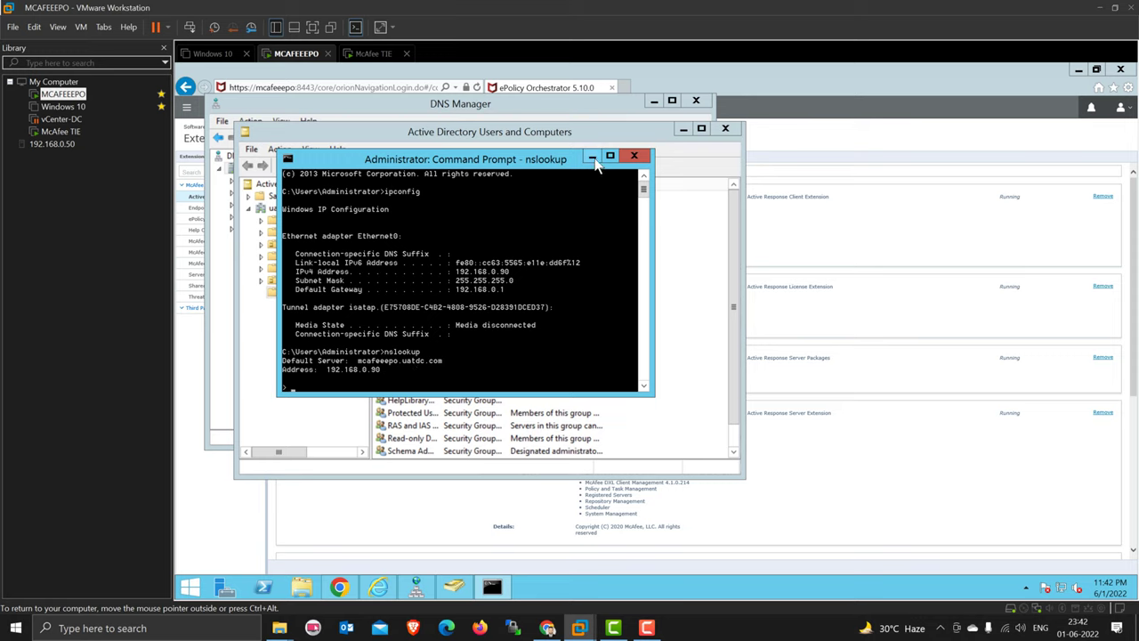
key(ctrl+c)
key(Return)
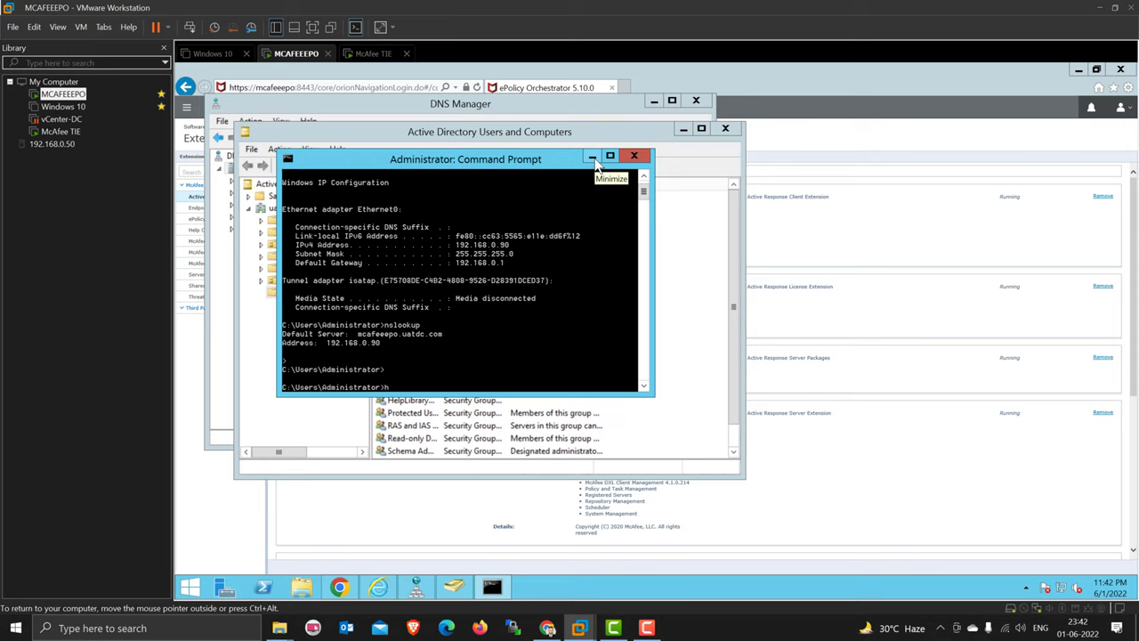
text(hostname)
key(Return)
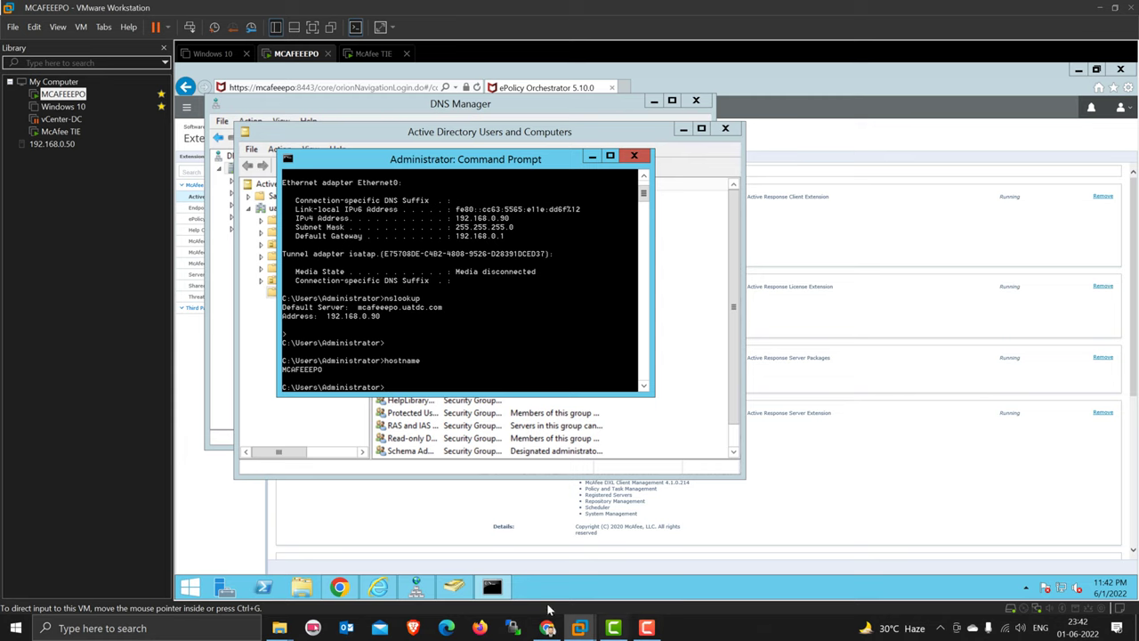
- In the McAfee TIE console, continue the agent setup through the ePO ports and admin login
mouse_move(574, 628)
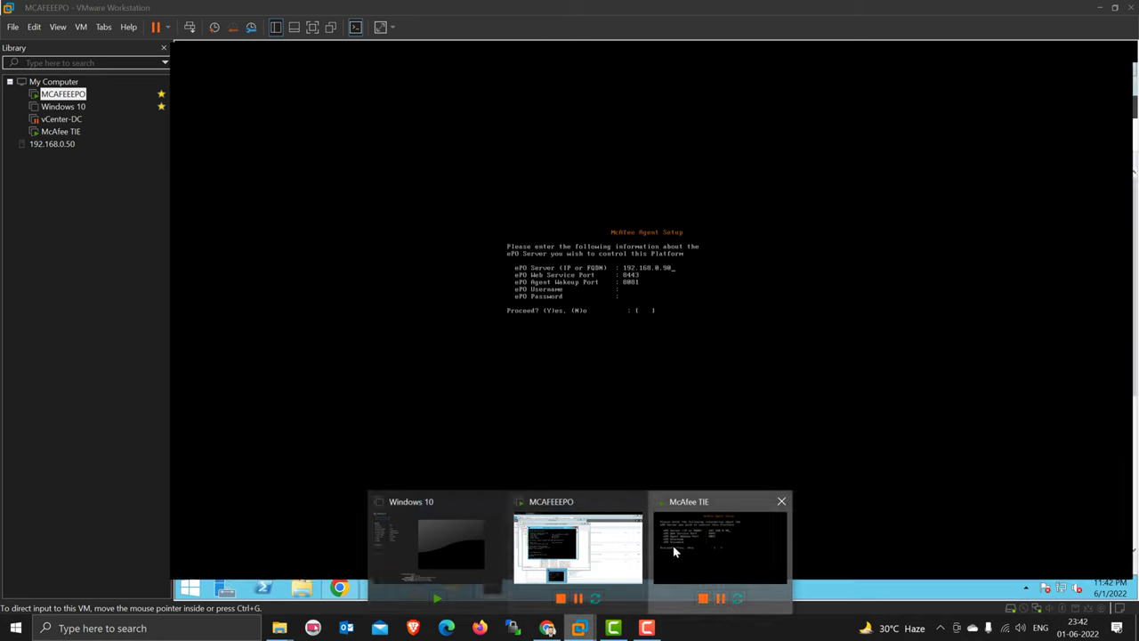
click(674, 545)
click(709, 294)
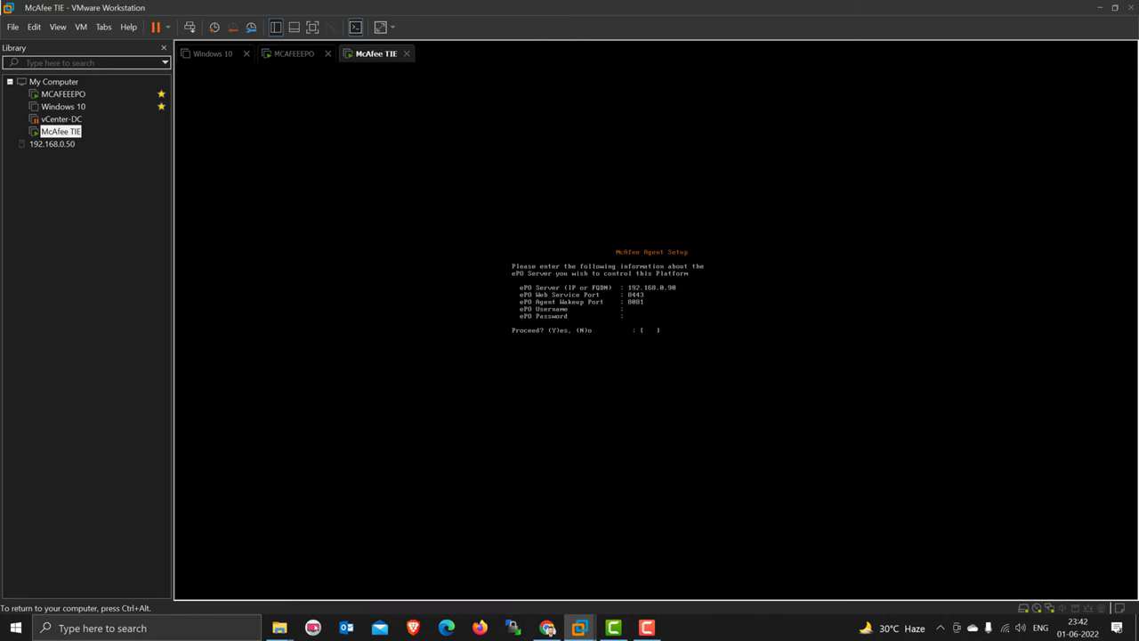
key(Return)
key(Return)
text(y)
key(Return)
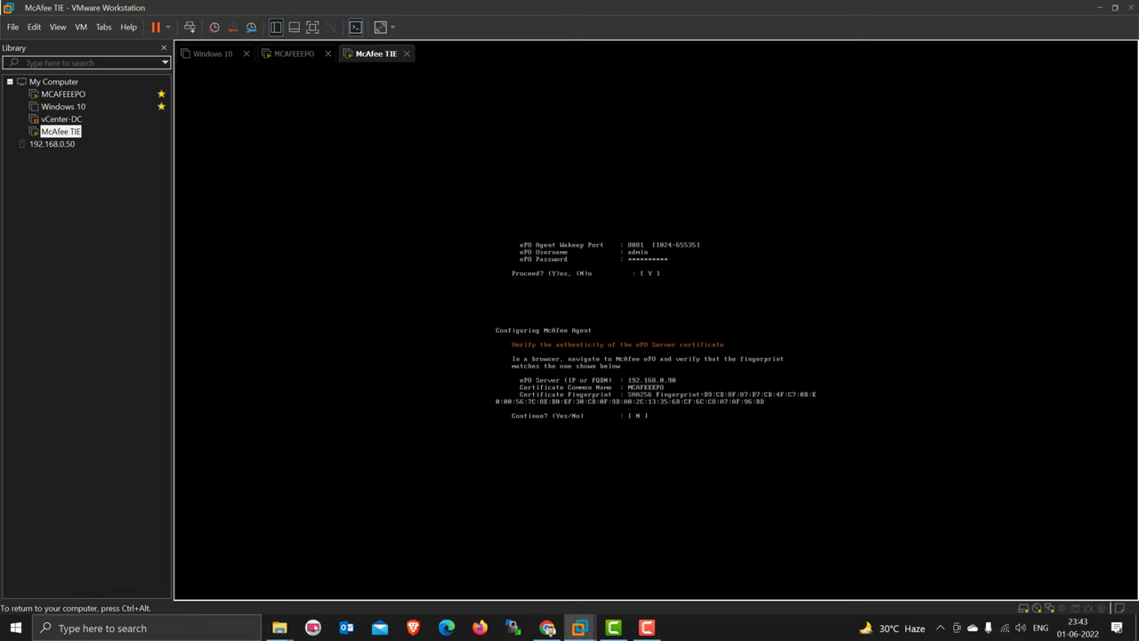
- Accept the MCAFEEEPO certificate, enable DXL Broker and TIE Server, and start the installation
text(y)
key(Return)
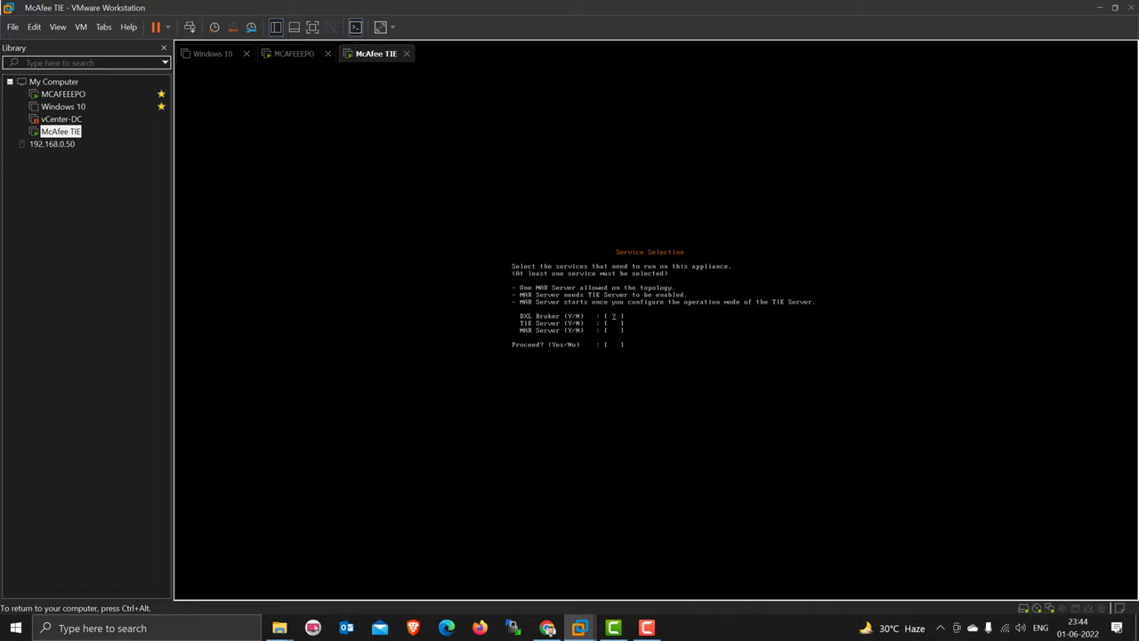
text(y)
key(Return)
text(y)
key(Return)
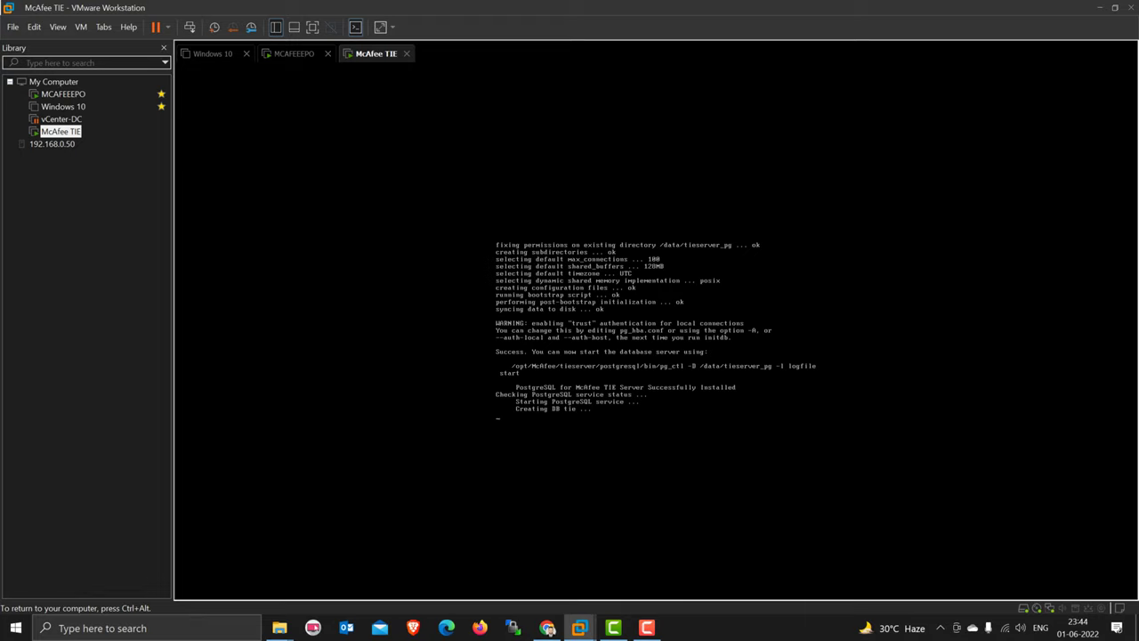
key(ctrl+alt)
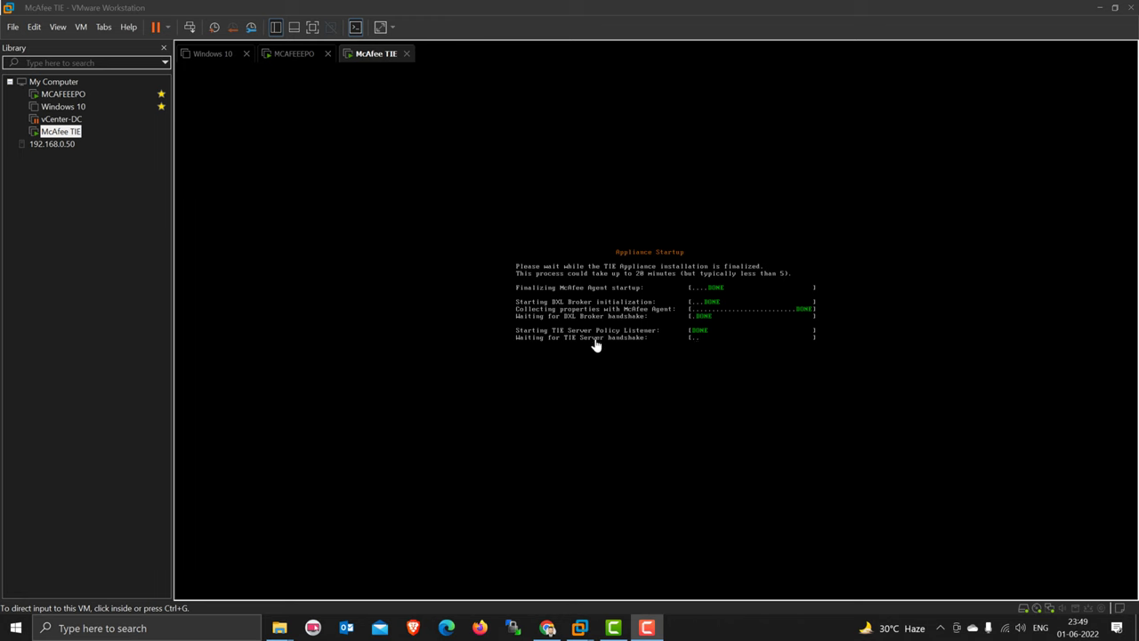
- Refresh the ePO System Tree and apply the TIESERVER tag to the tieserver system
click(547, 628)
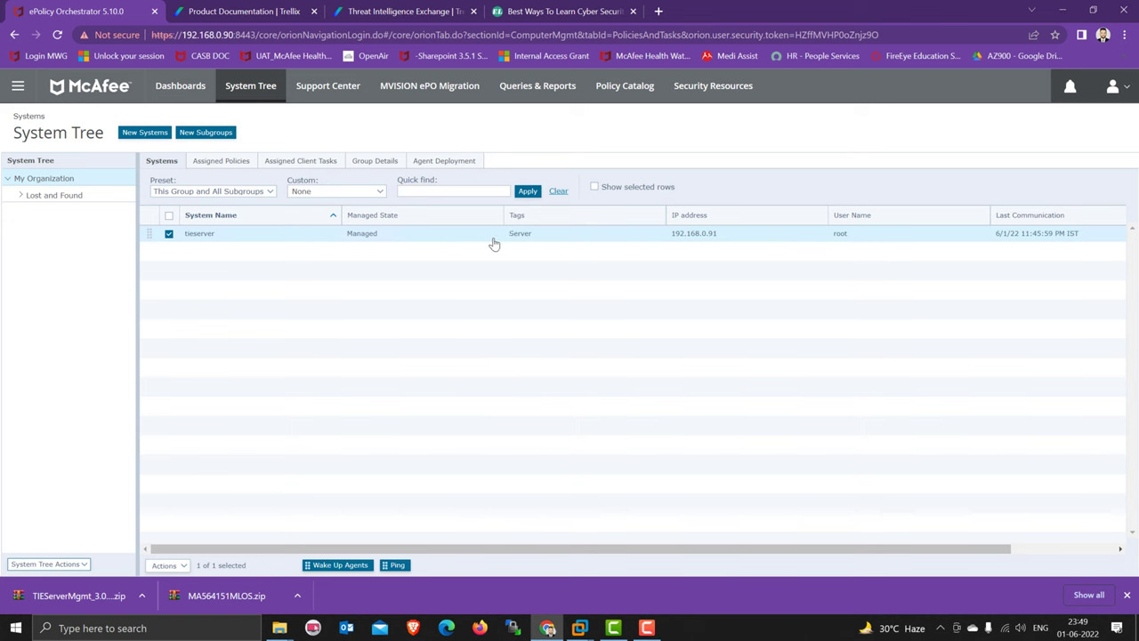
click(529, 193)
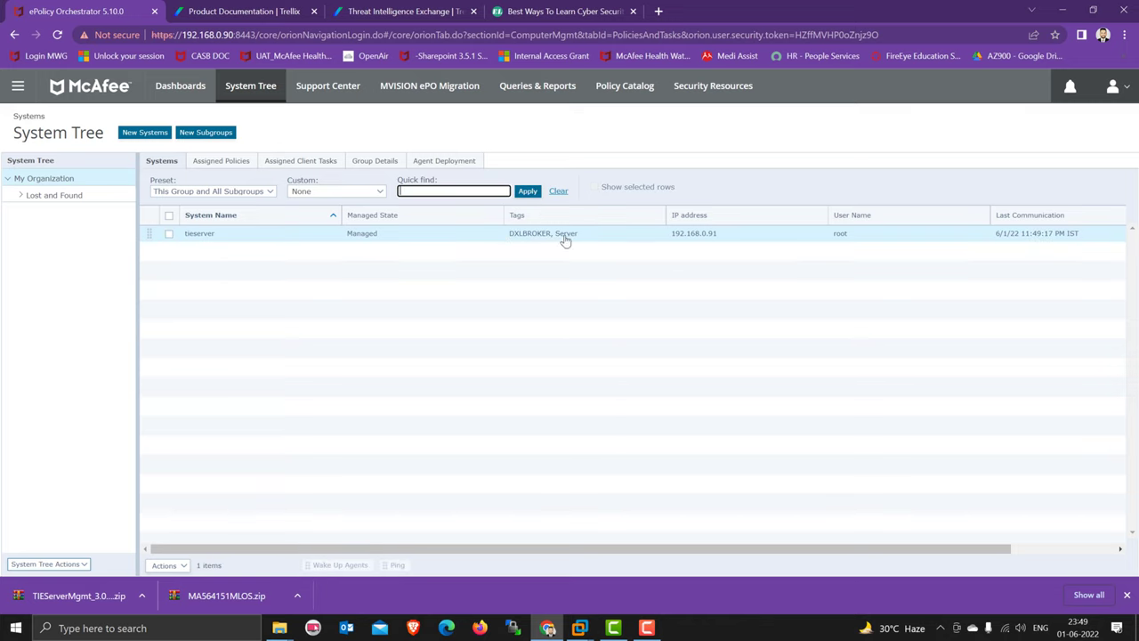
click(529, 192)
click(529, 192)
click(170, 235)
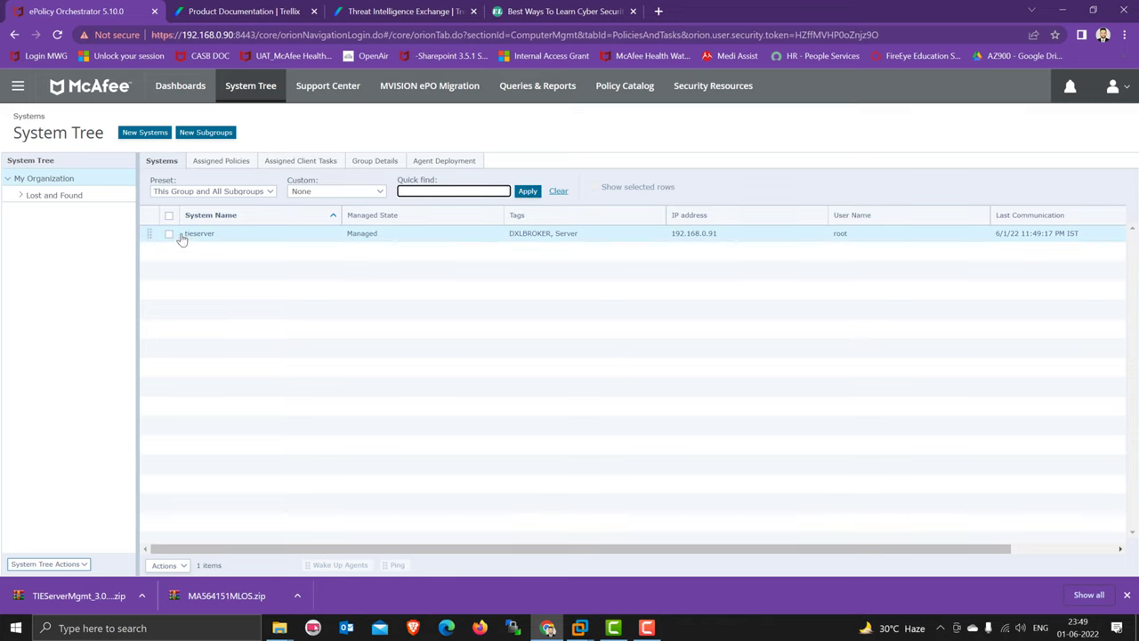
click(167, 566)
mouse_move(245, 496)
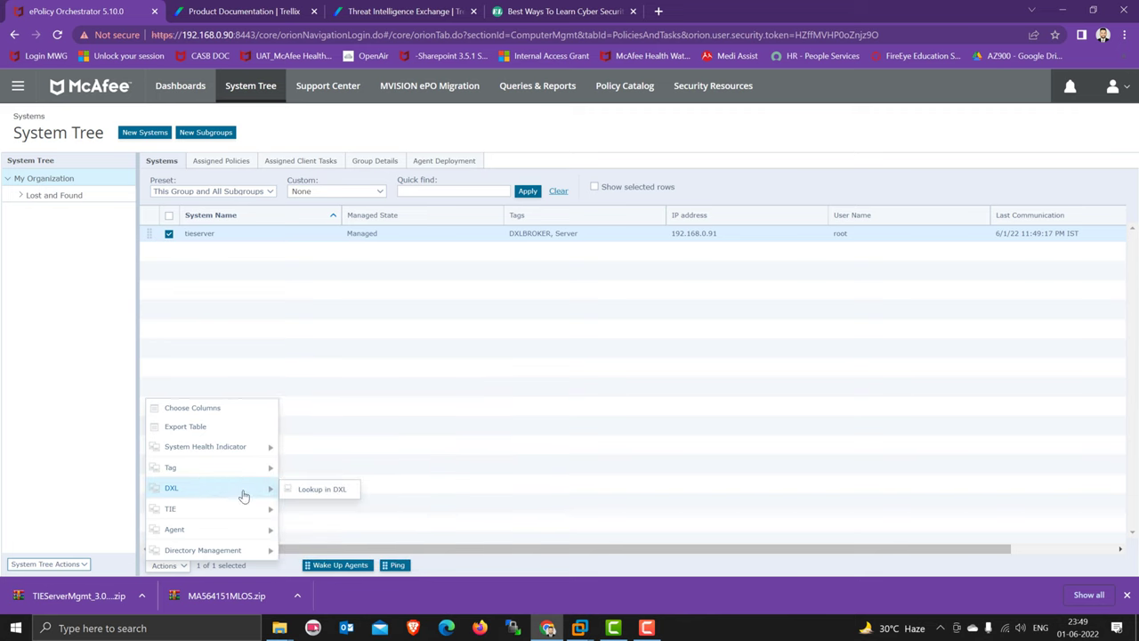
mouse_move(249, 468)
click(322, 431)
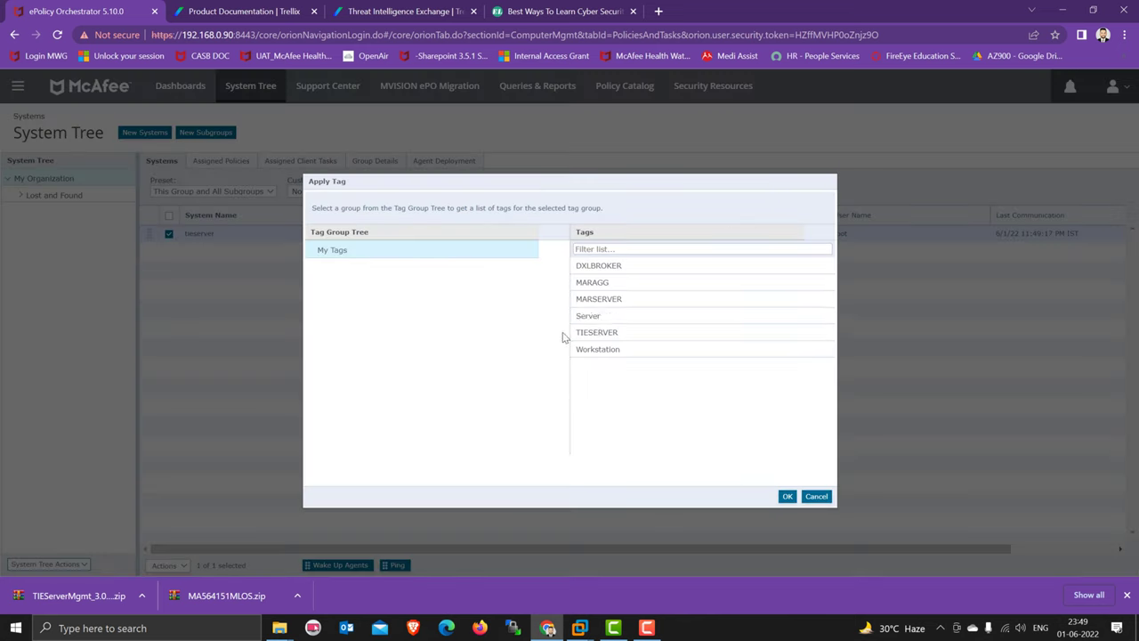
click(598, 332)
click(787, 497)
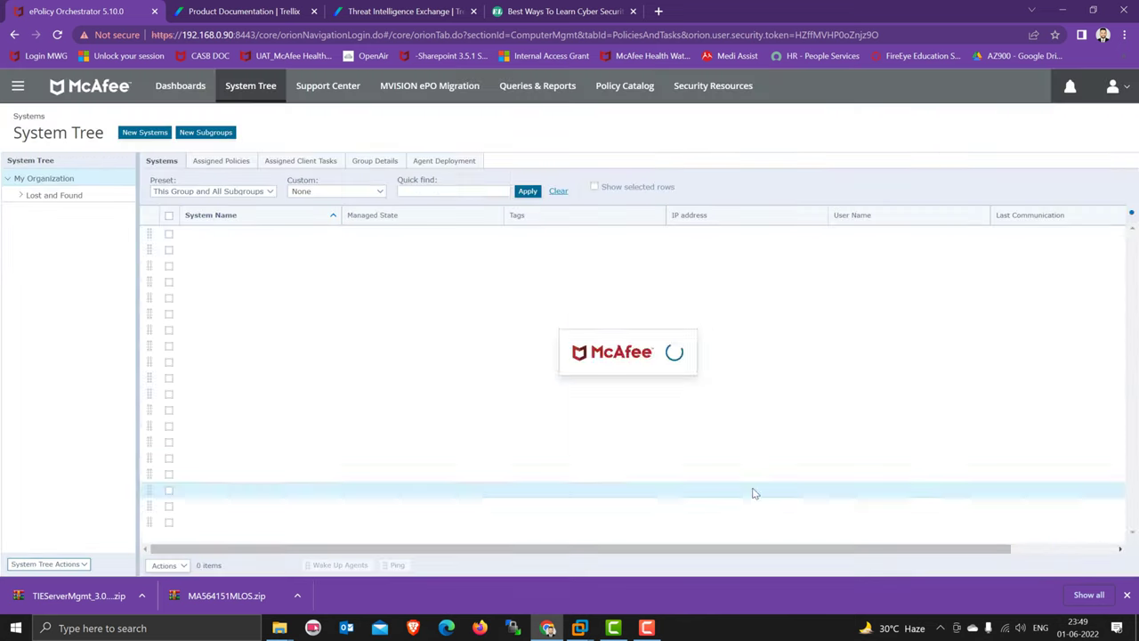
- Reopen tieserver's actions, dismiss them, refresh the list, then return to the McAfee TIE VM
click(169, 234)
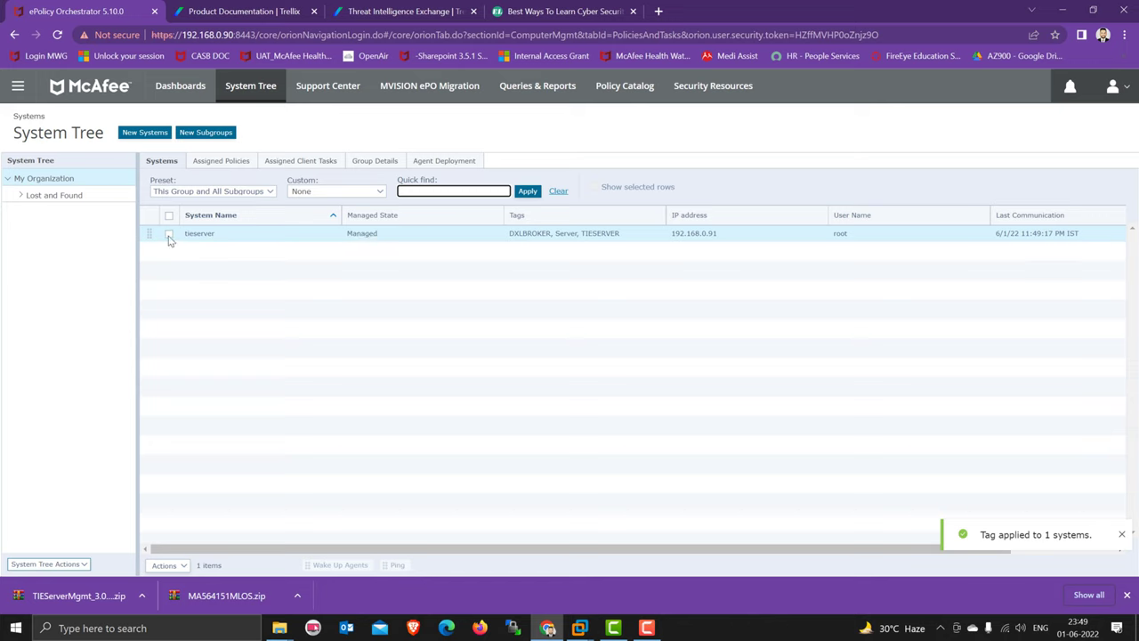
click(183, 565)
mouse_move(244, 494)
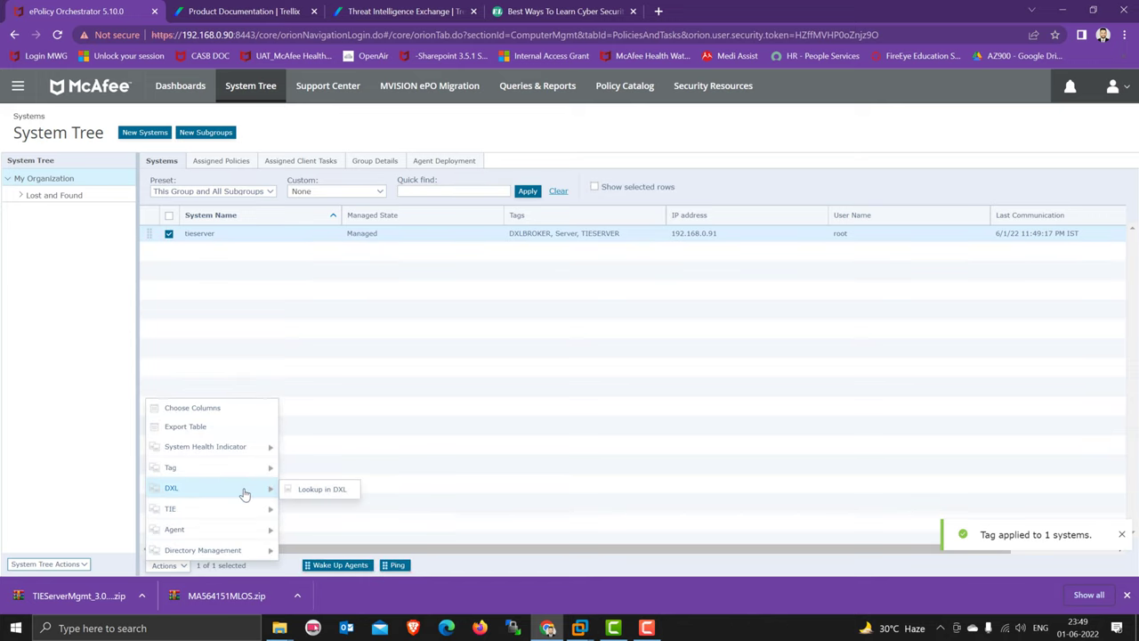
click(562, 259)
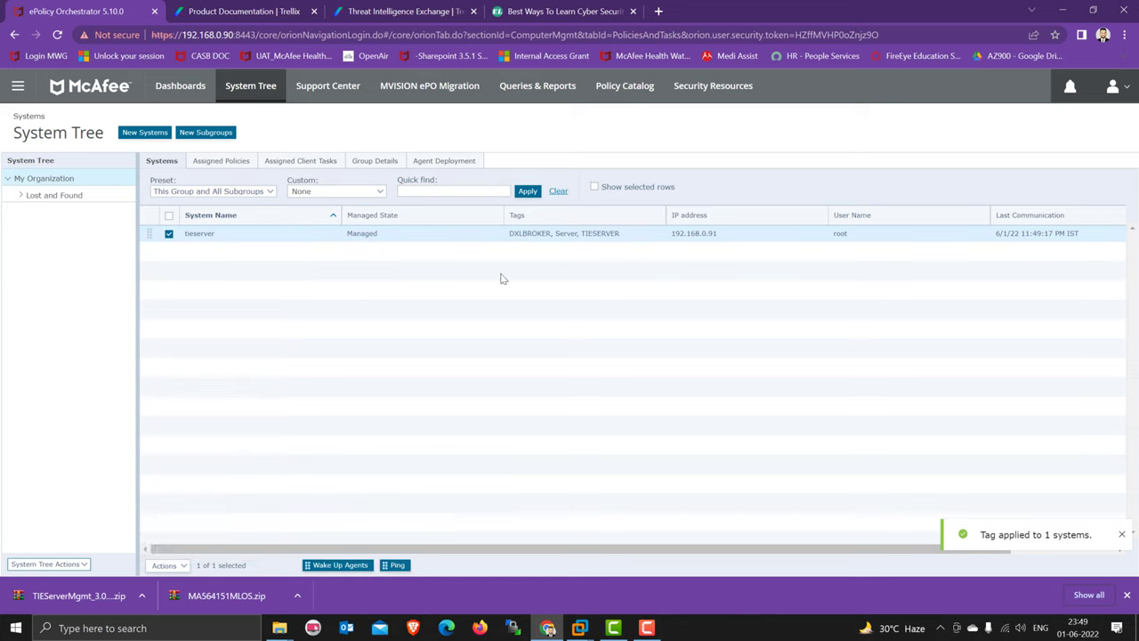
click(527, 193)
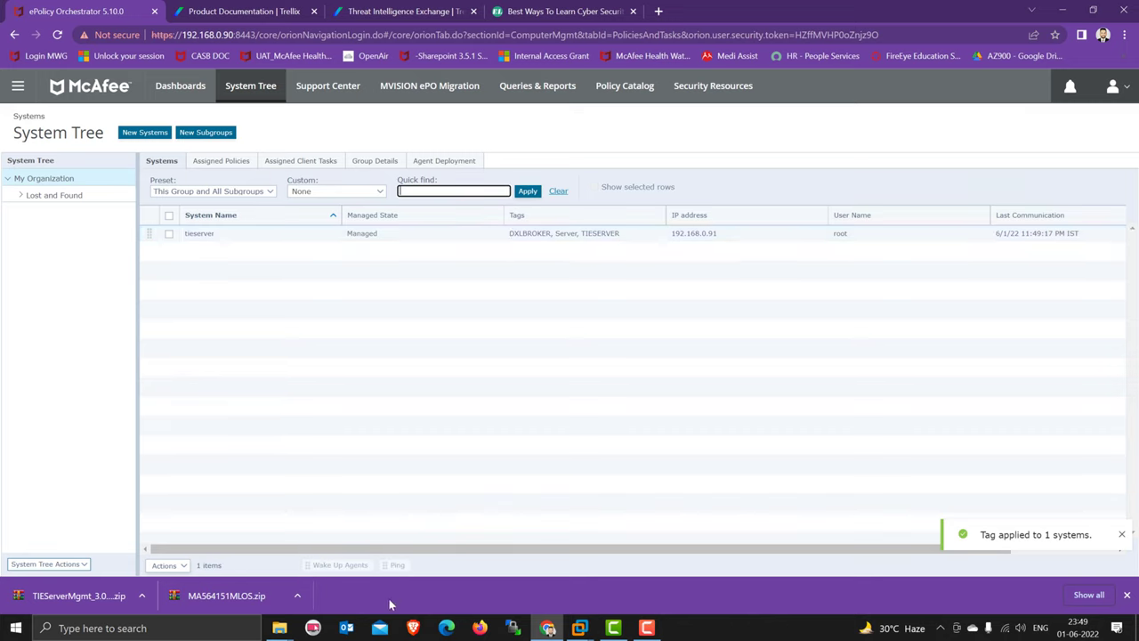
mouse_move(579, 627)
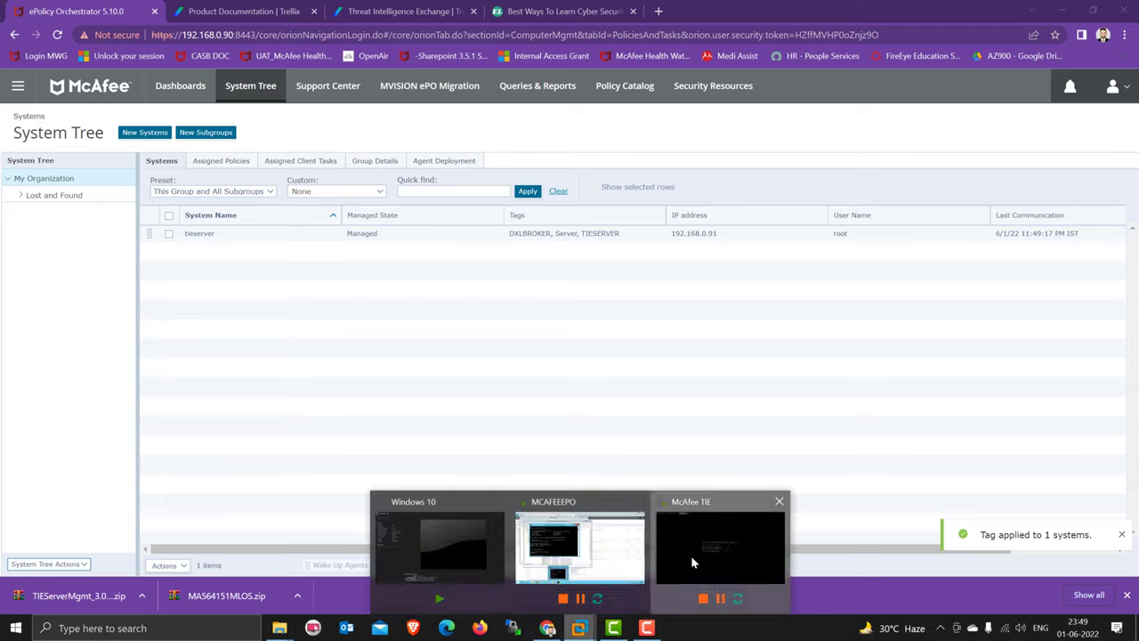
click(693, 562)
- Wait for the TIE appliance installation to complete, then log into its console as root
click(762, 377)
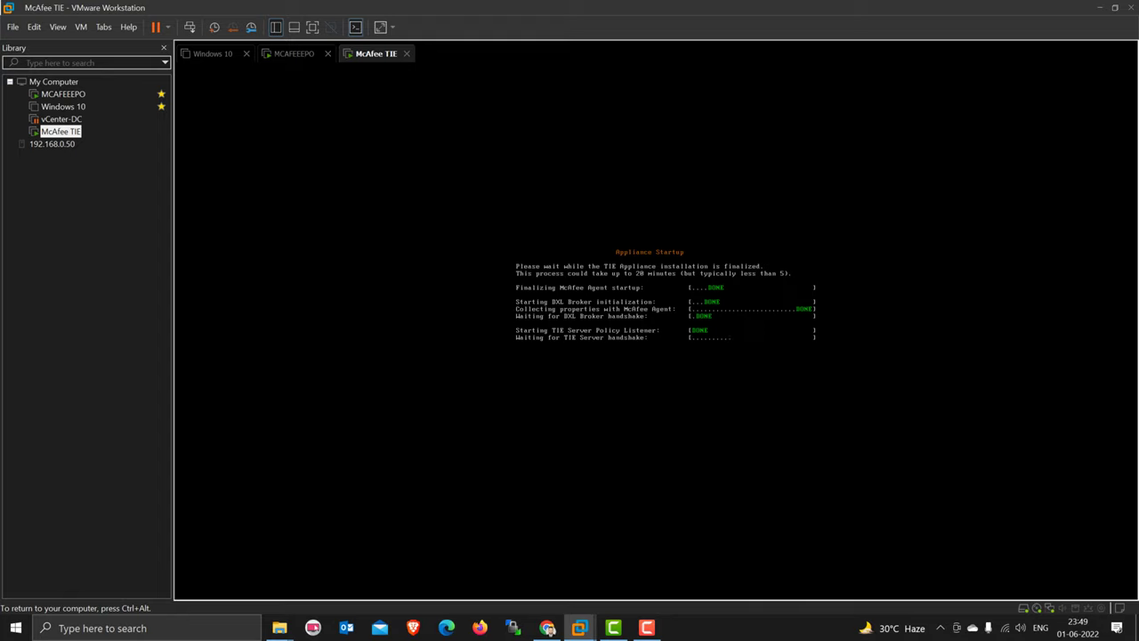
key(ctrl+alt)
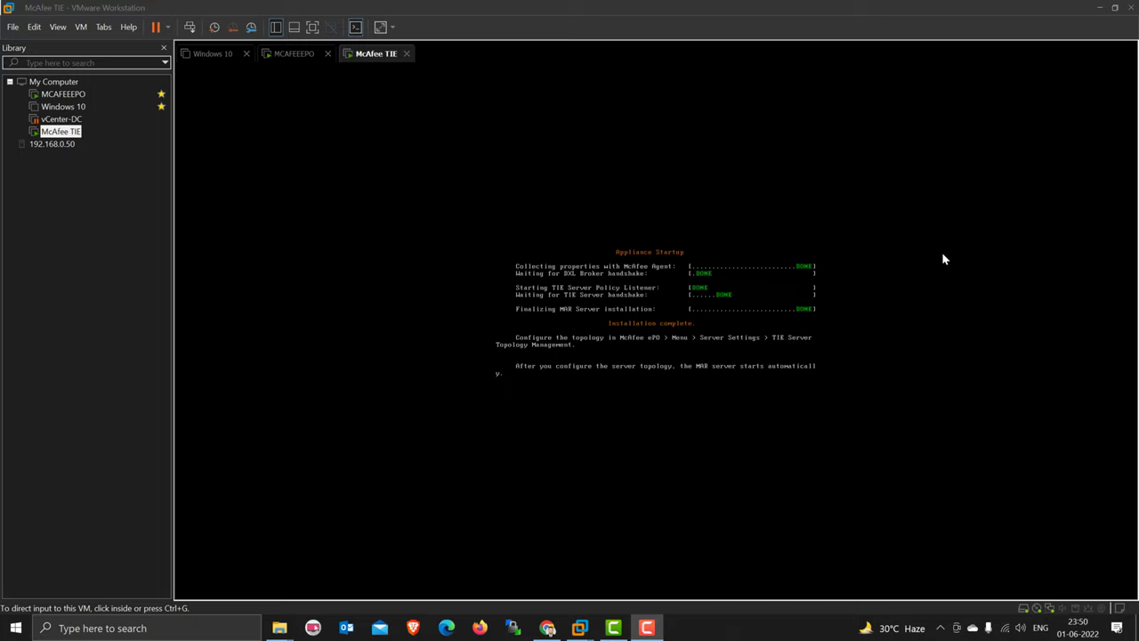
click(943, 258)
text(root)
key(Return)
key(Return)
key(Return)
key(Return)
key(Return)
key(Return)
key(Return)
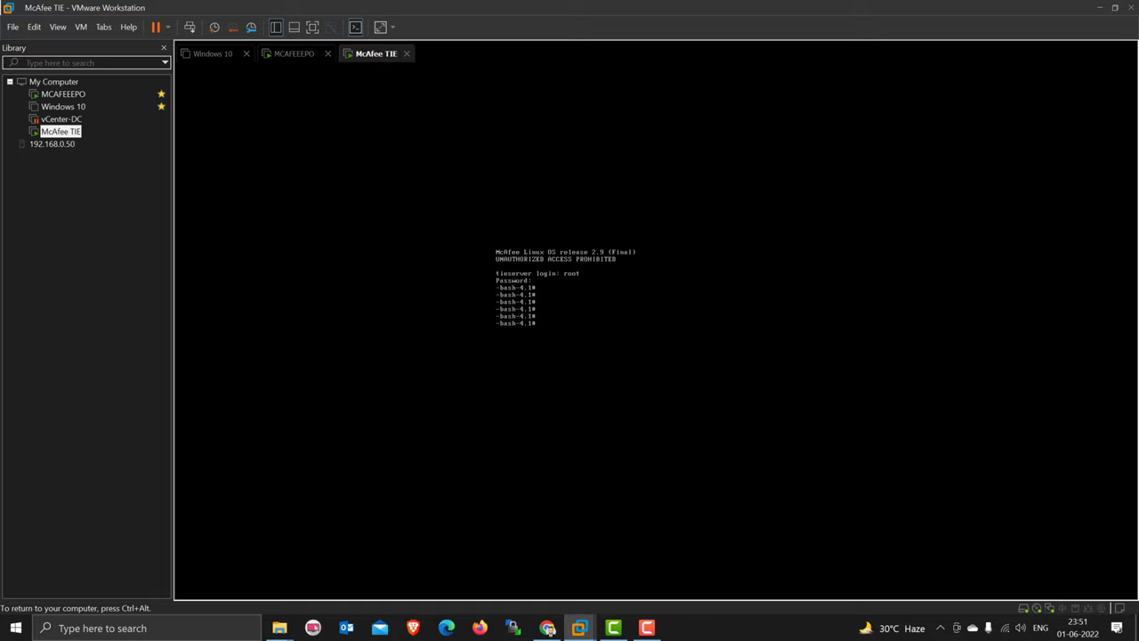
- Launch PuTTY and connect by SSH to 192.168.0.91, accepting the new host key
key(ctrl+alt)
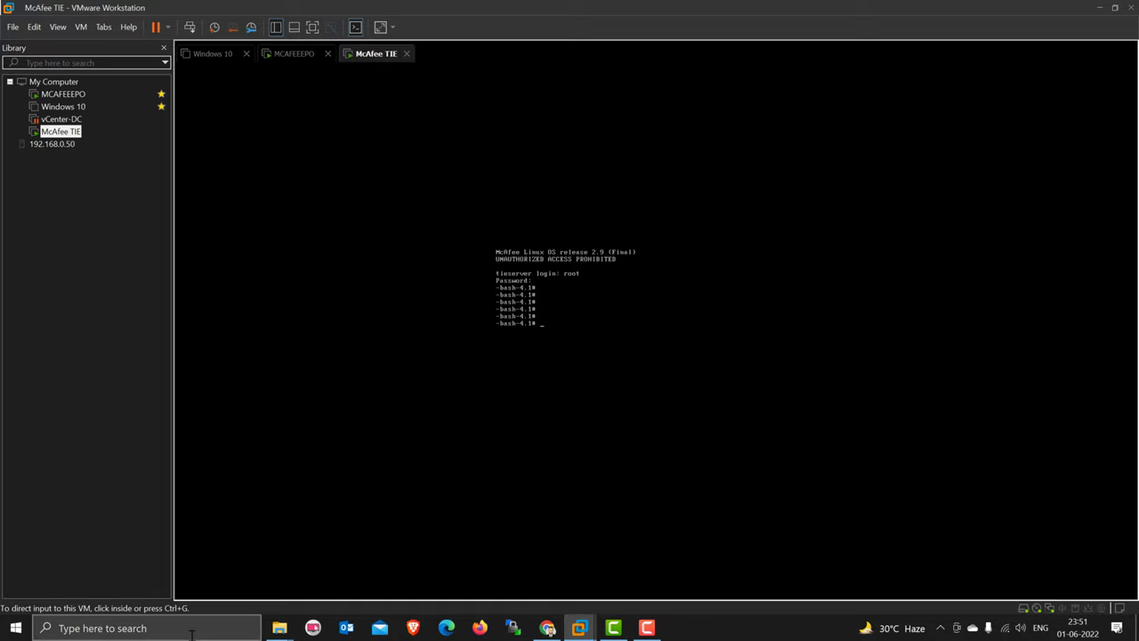
click(191, 628)
text(pu)
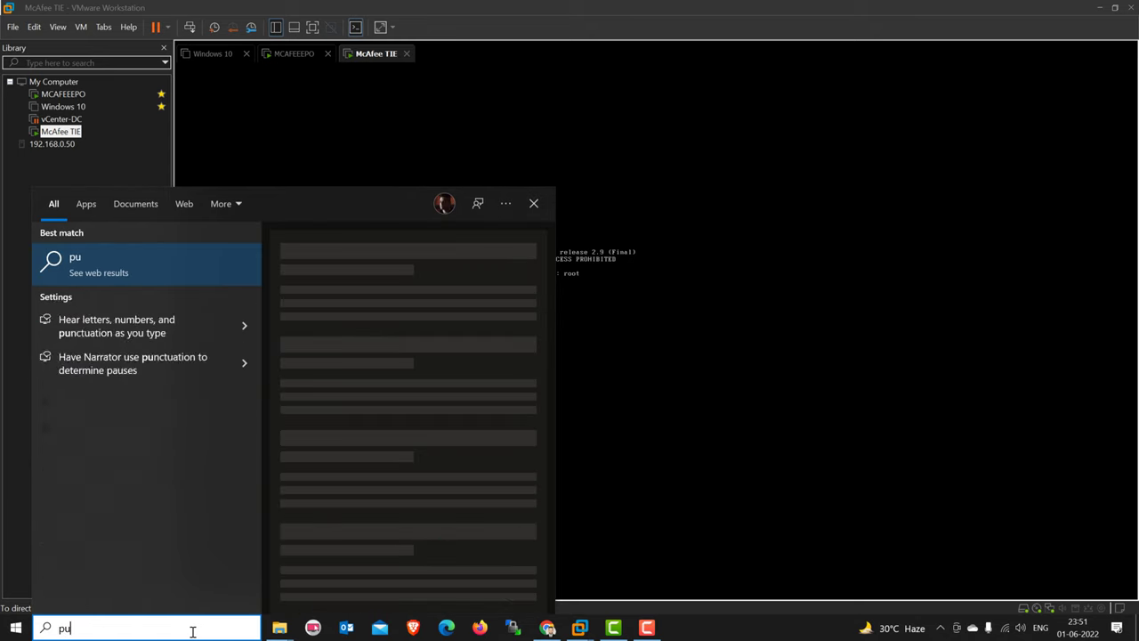
text(tt)
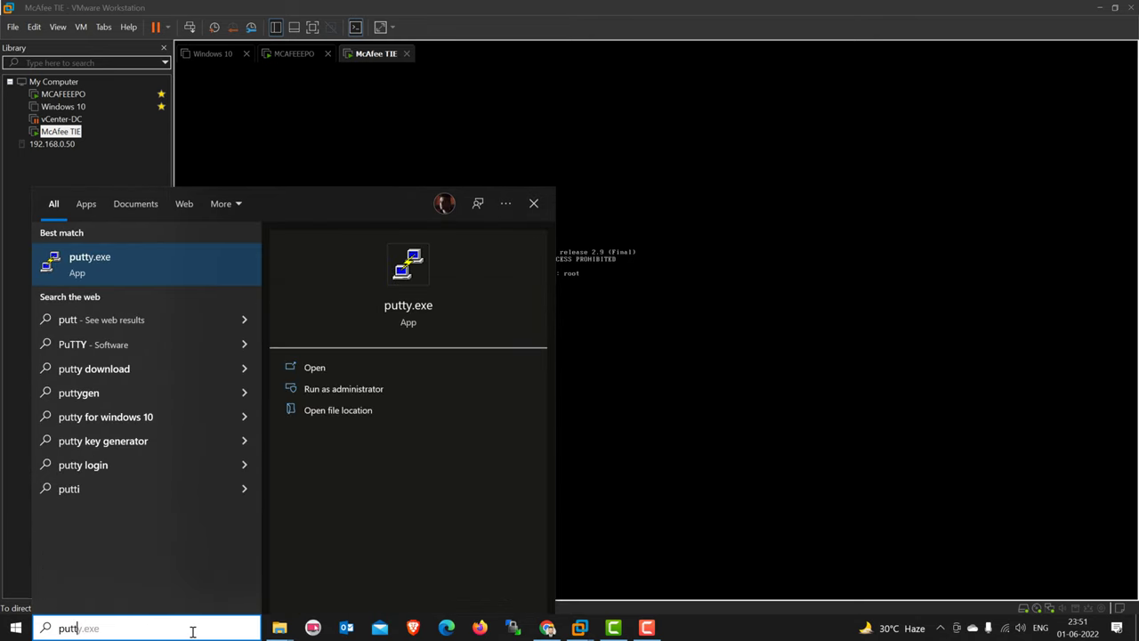
key(Return)
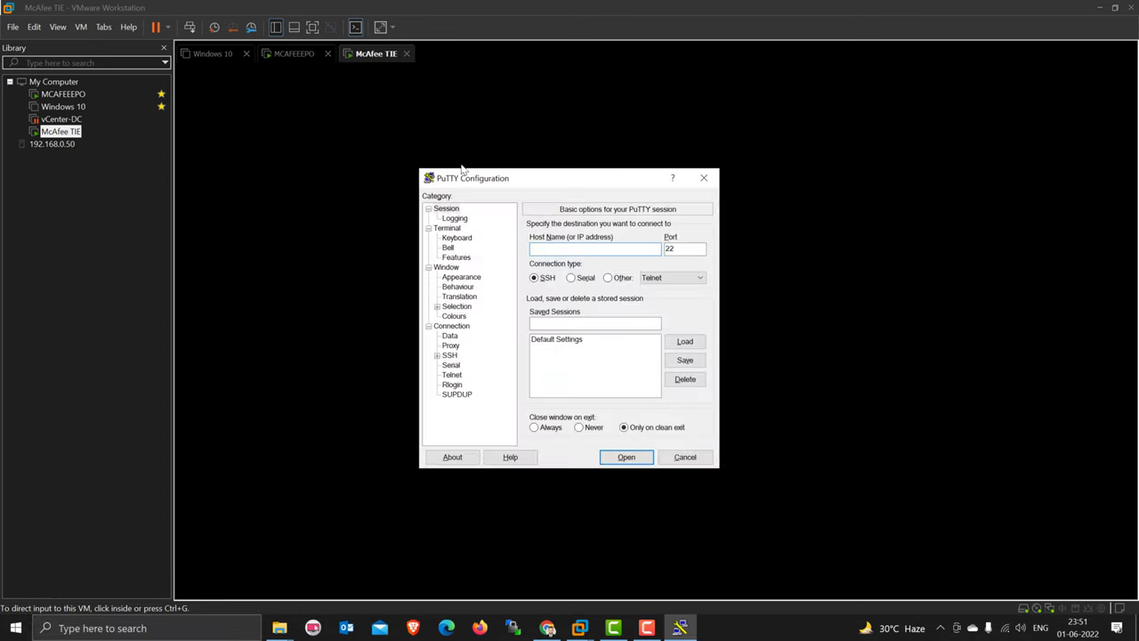
drag(514, 175, 776, 330)
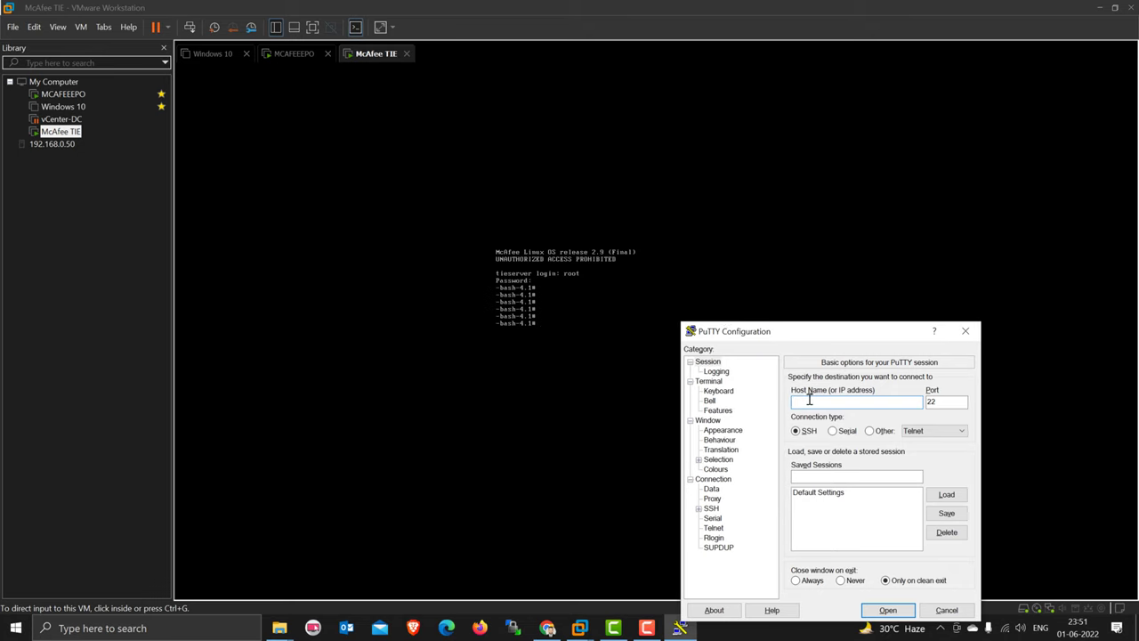
text(192.168.0.91)
click(888, 612)
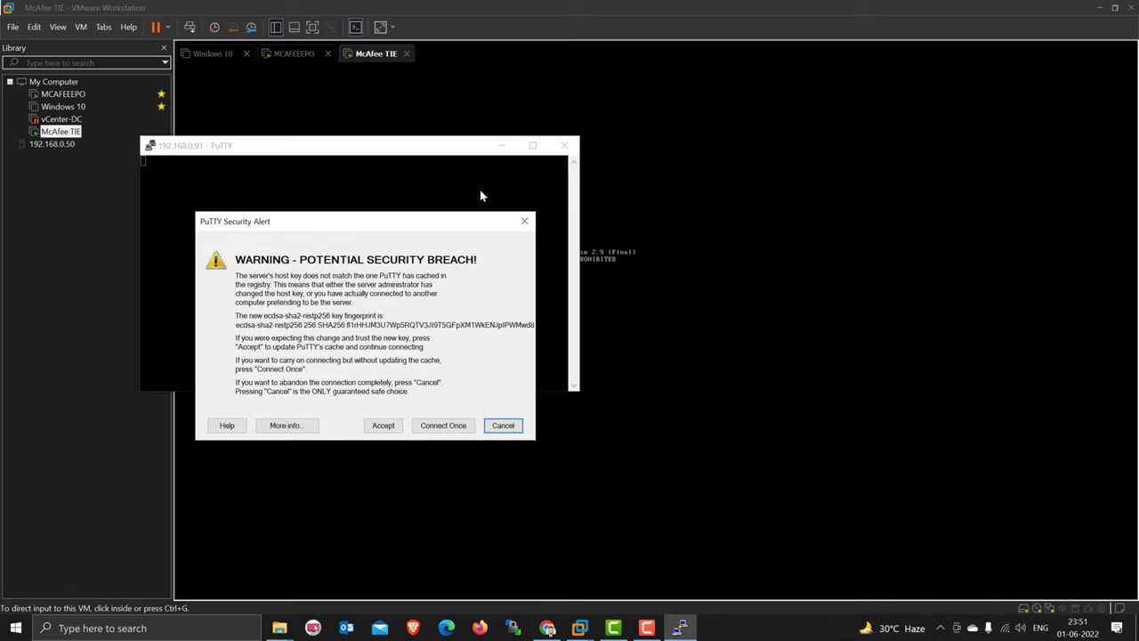
click(383, 426)
- Try logging in as root, which is denied repeatedly, then open the terminal's session menu
drag(356, 145, 907, 381)
text(root)
key(Return)
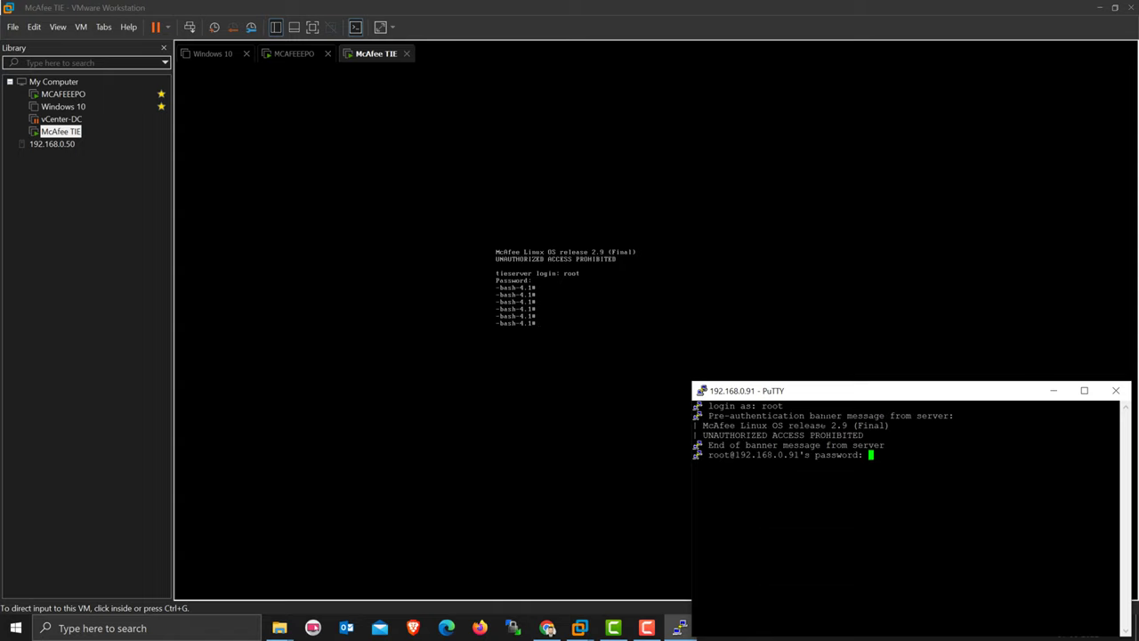
key(Return)
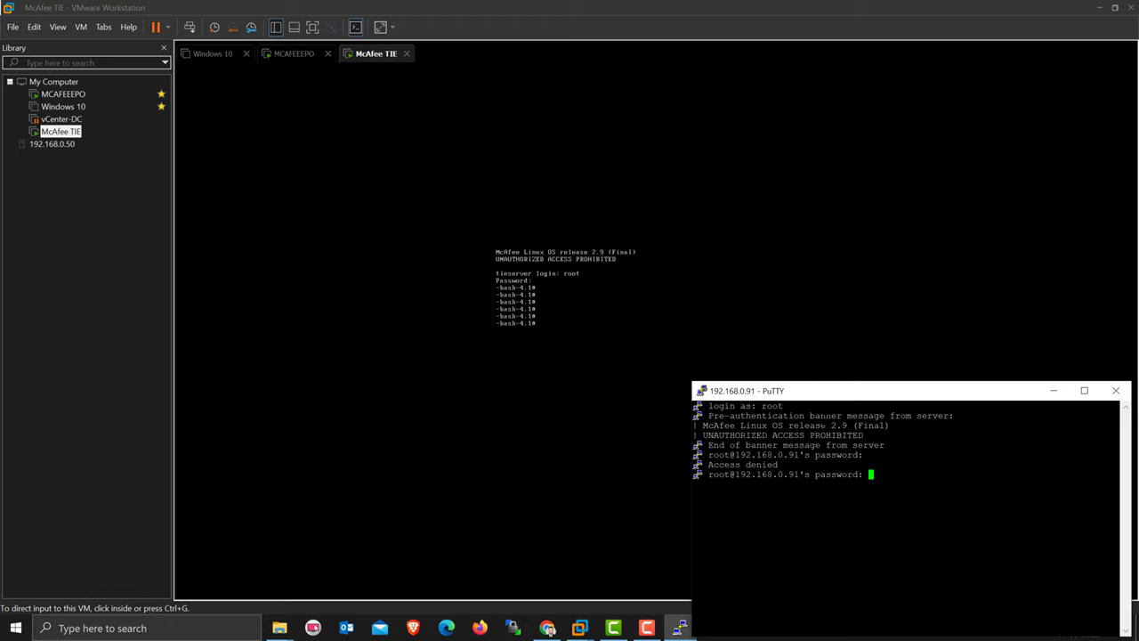
key(Return)
key(Return)
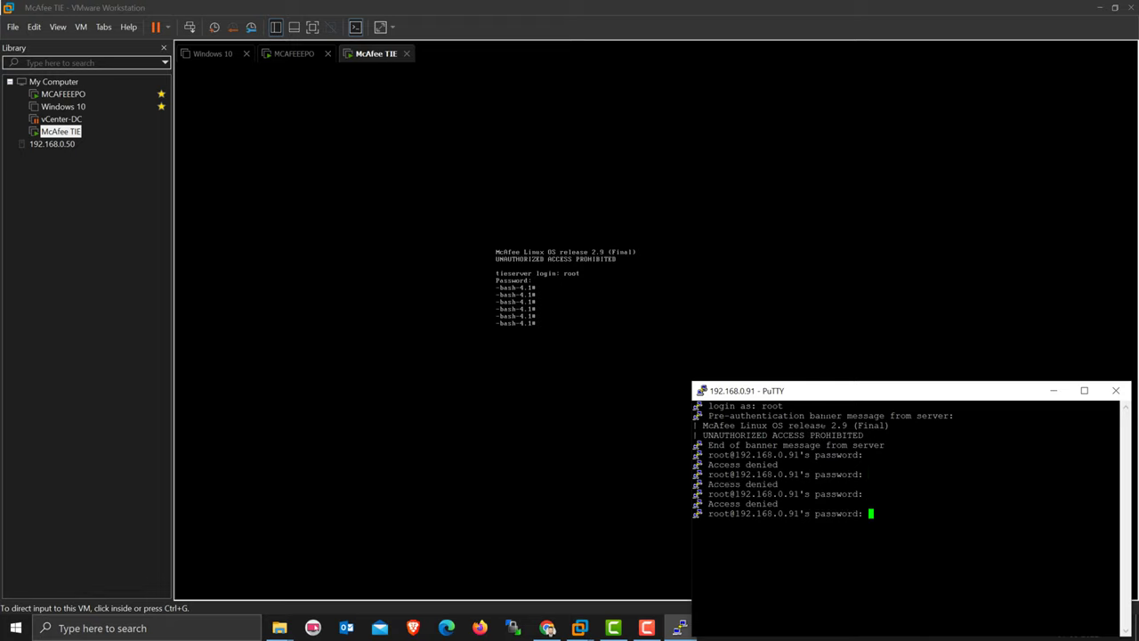
right_click(841, 394)
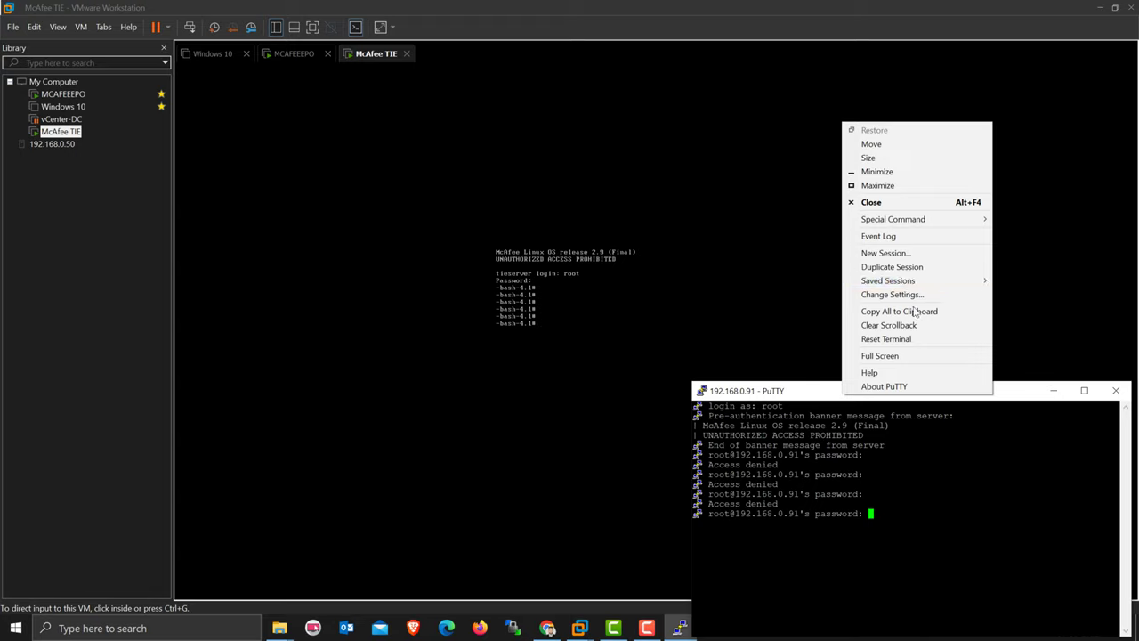
- Close the failed root session and open a new SSH connection to 192.168.0.91
click(907, 254)
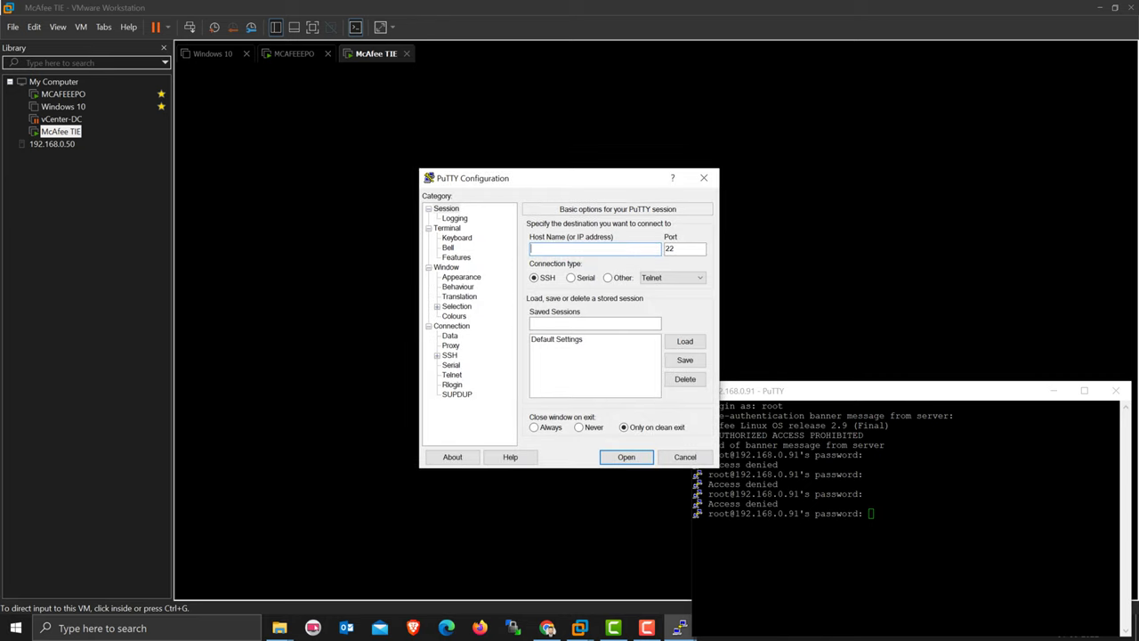
click(1116, 390)
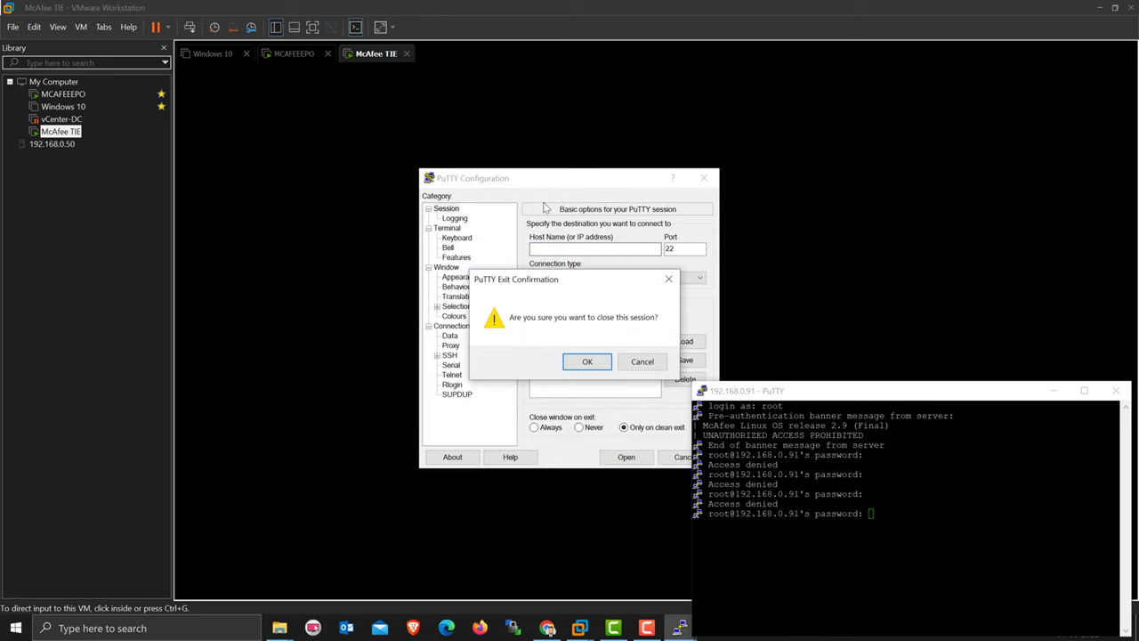
click(587, 362)
drag(590, 178, 908, 327)
text(192.168.0.)
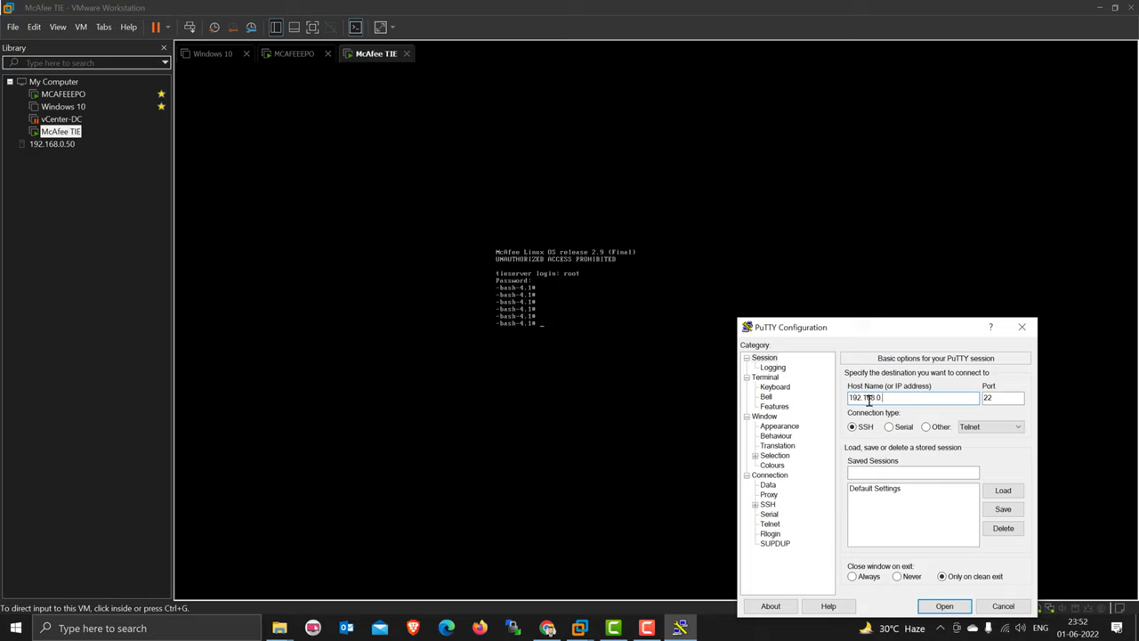
text(91)
key(Tab)
click(947, 607)
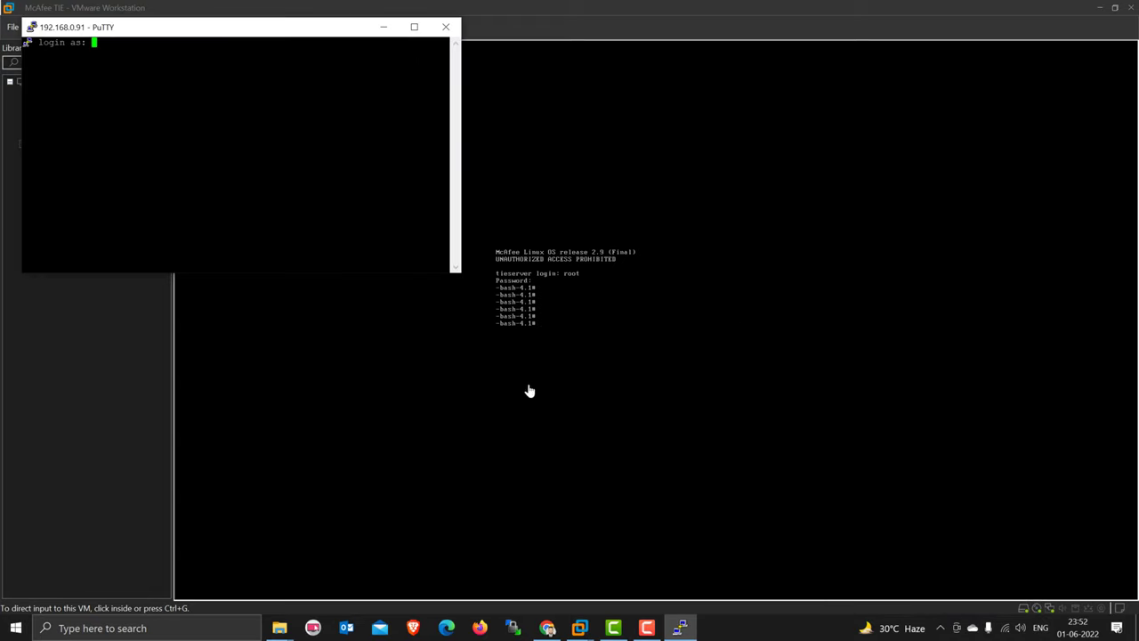
- Log into tieserver as admin and switch to root with su
drag(199, 36, 820, 339)
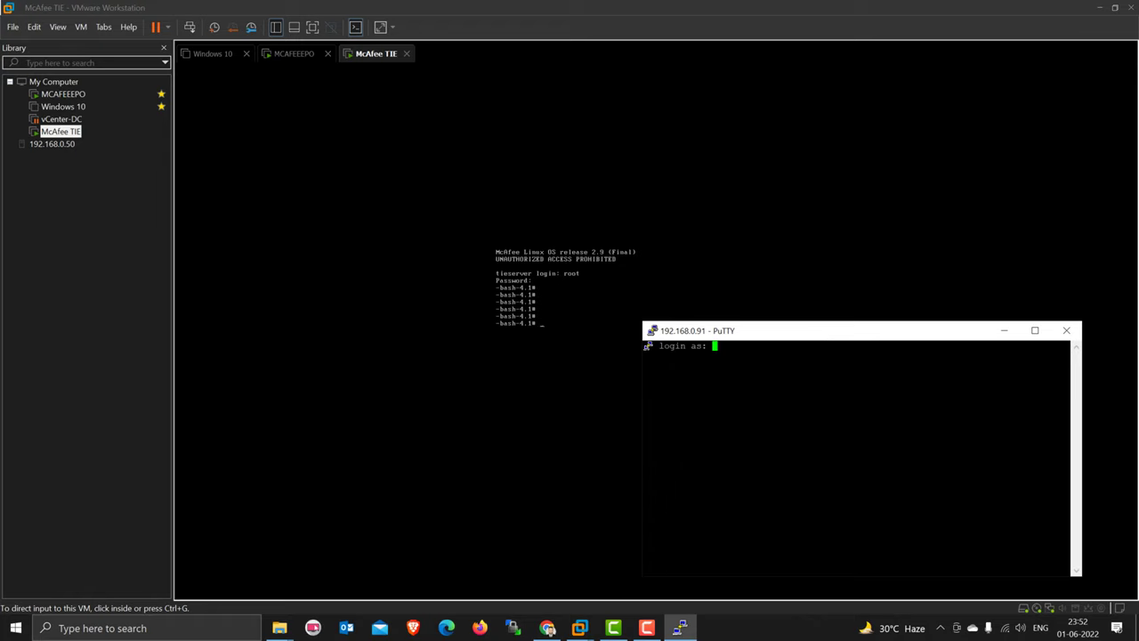
text(admin)
key(Return)
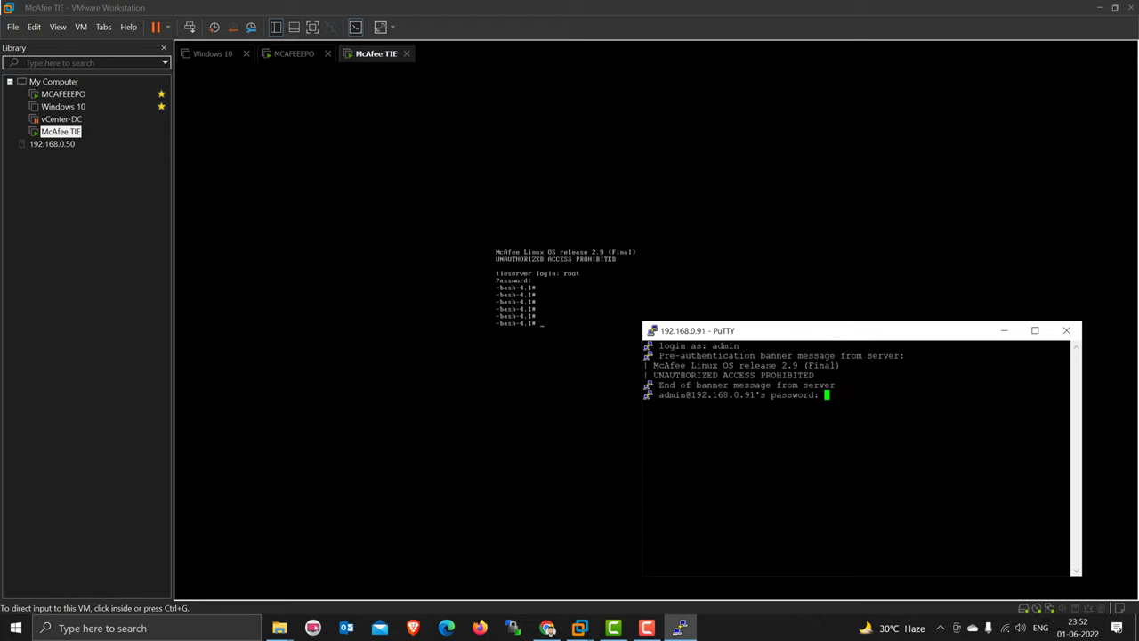
key(Return)
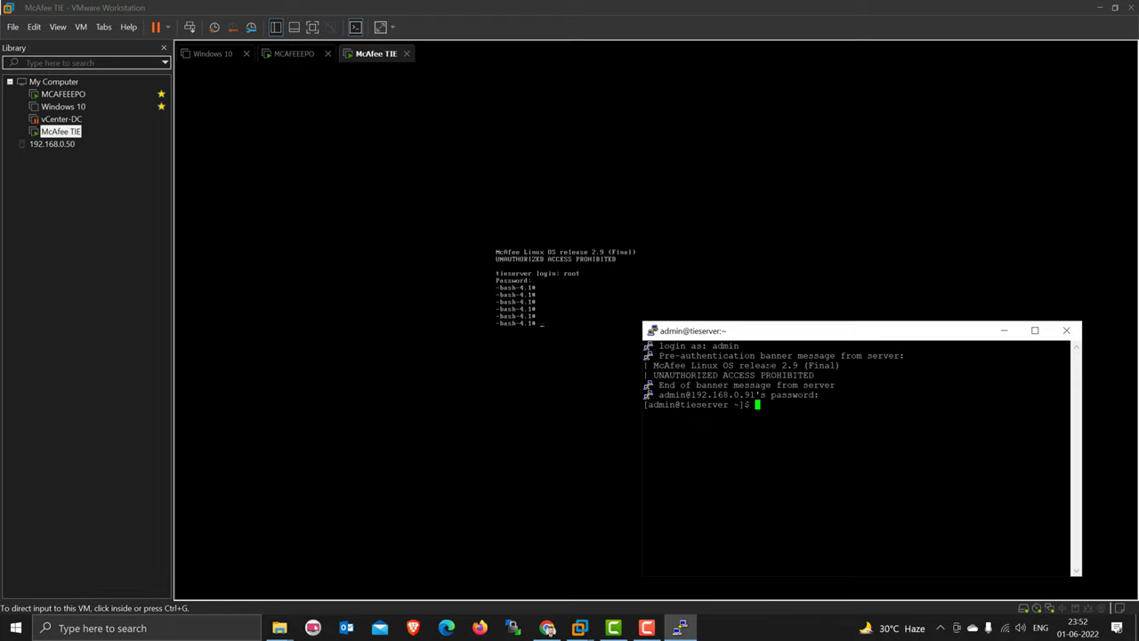
key(Return)
key(Return)
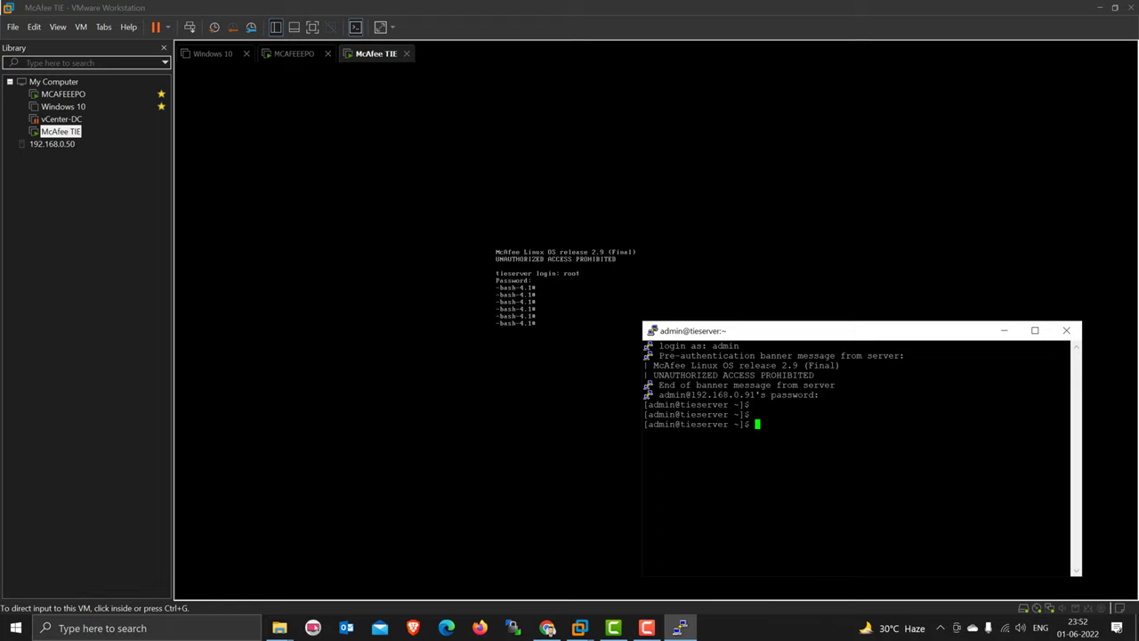
text(su)
key(Return)
key(Return)
- Send tieserver an agent wake-up call with Force complete policy and task update checked
click(1004, 330)
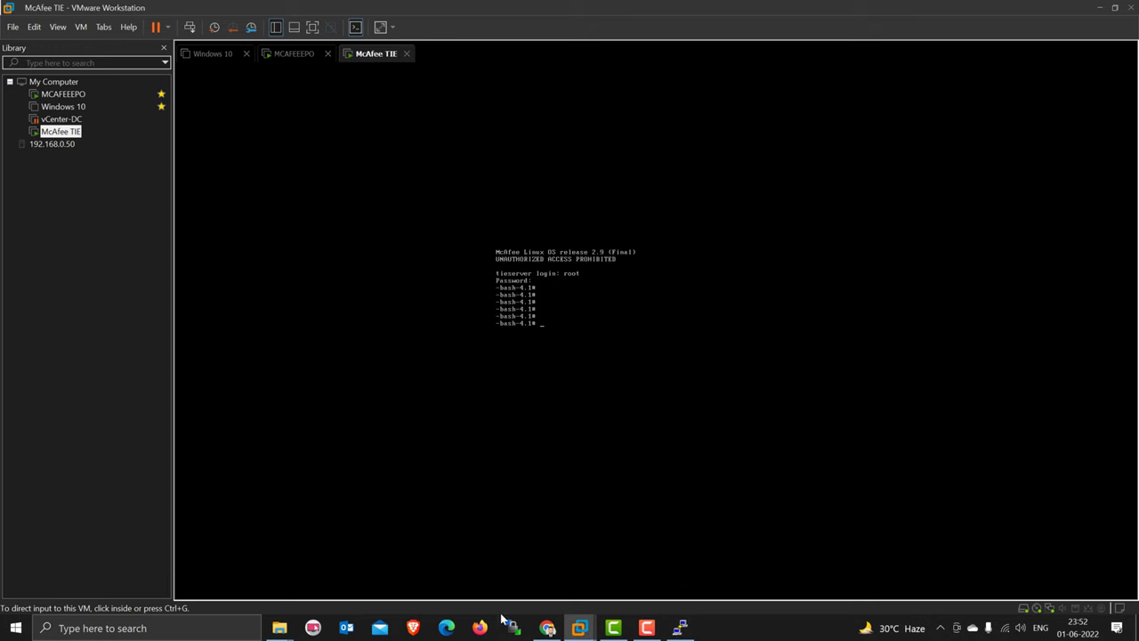
click(546, 628)
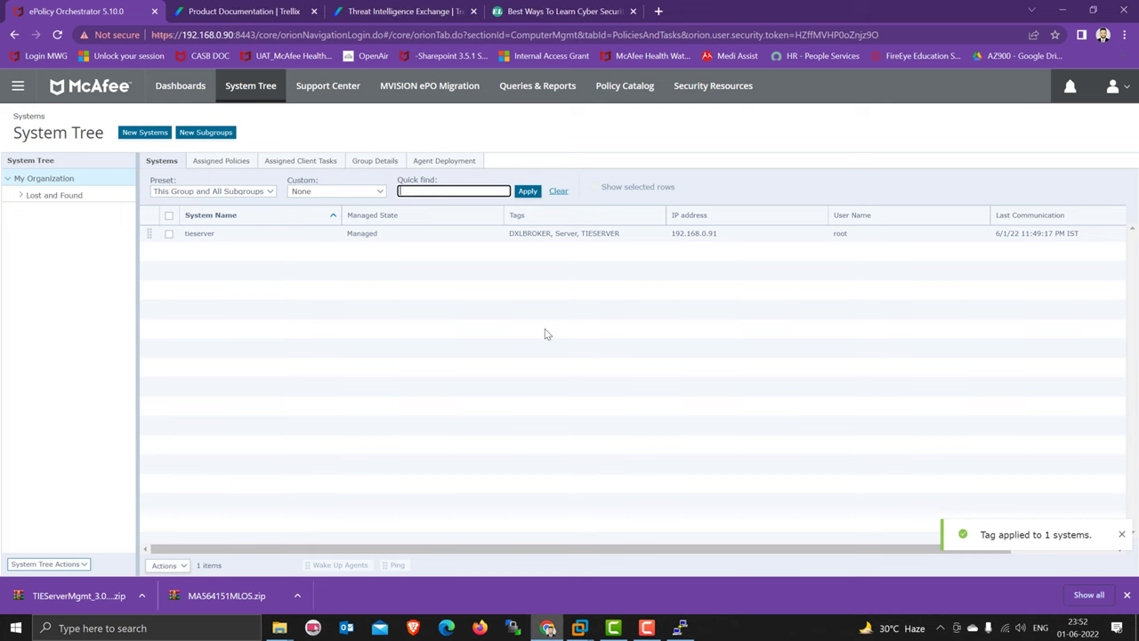
click(526, 191)
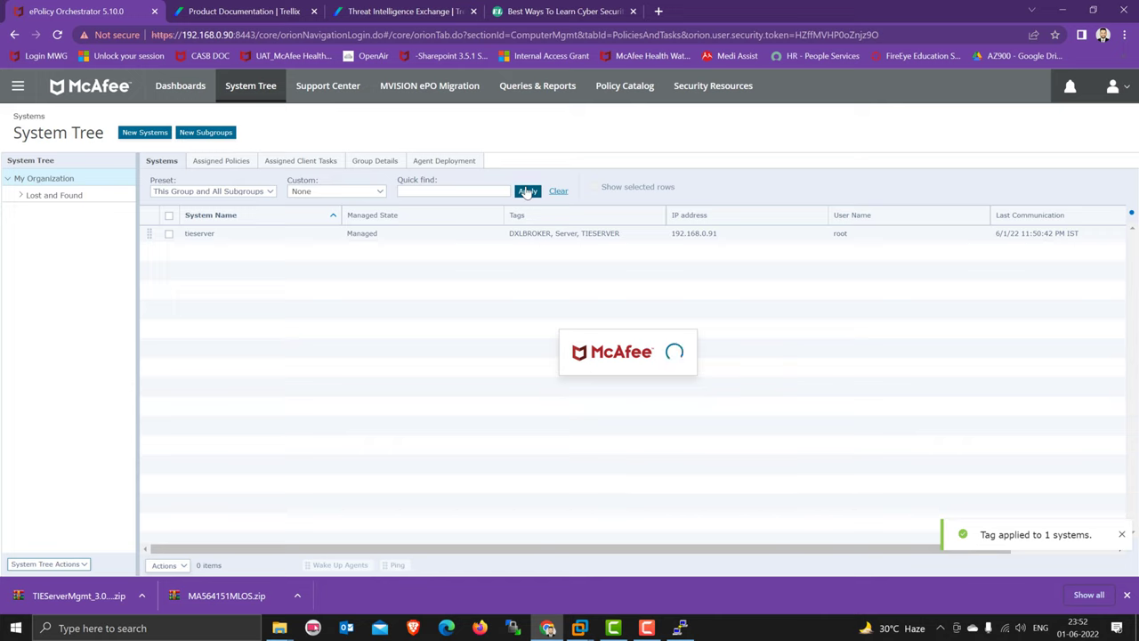
click(169, 233)
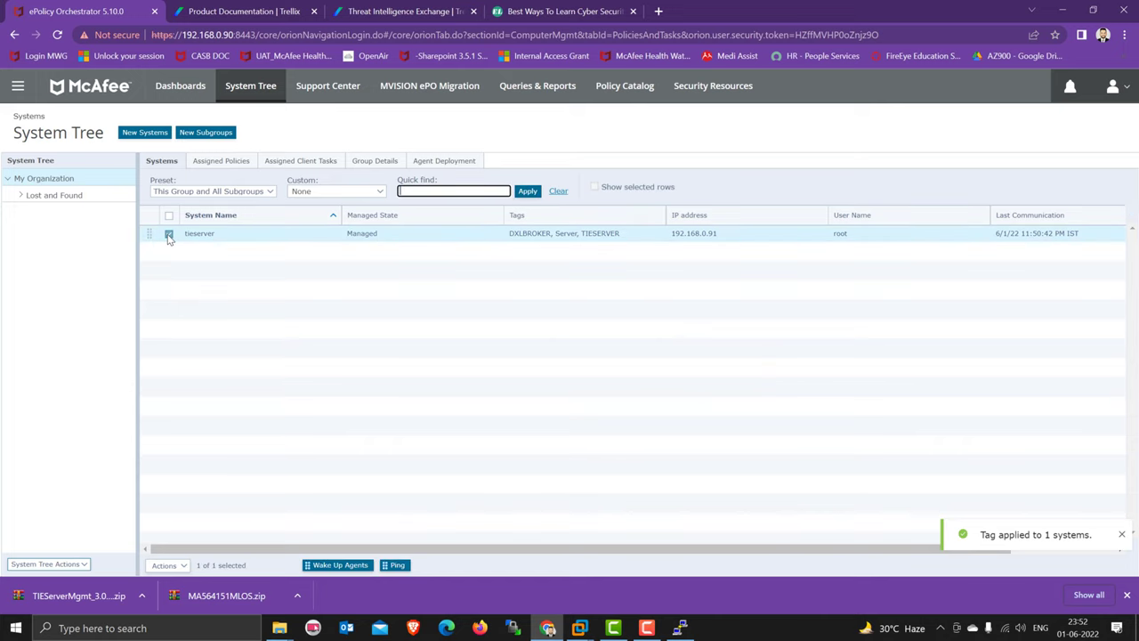
click(336, 566)
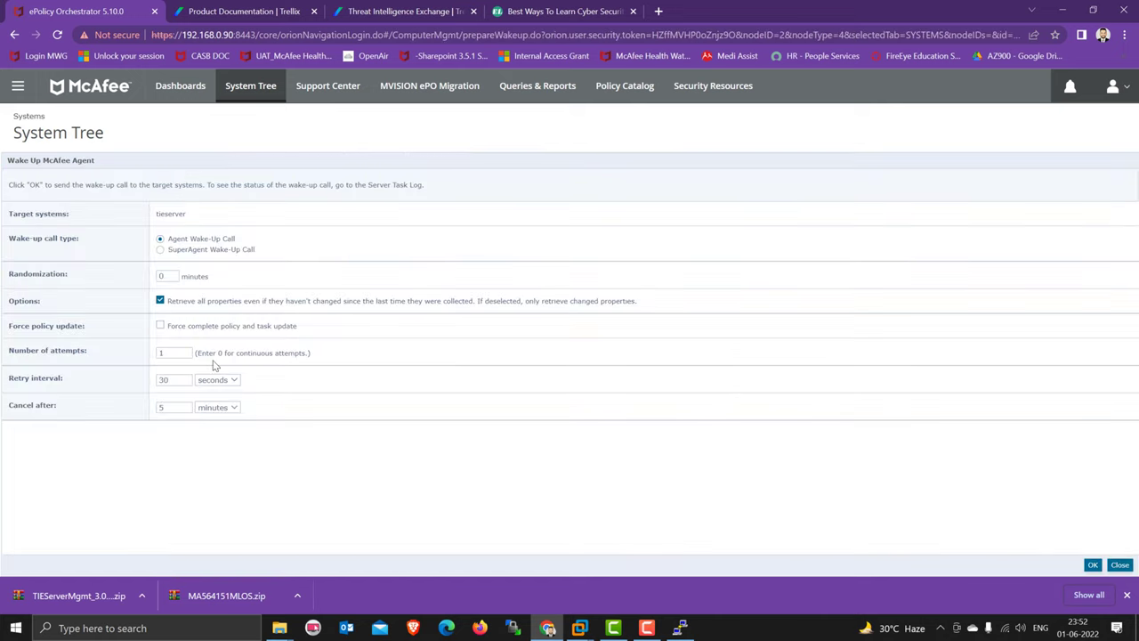
click(160, 325)
click(1092, 566)
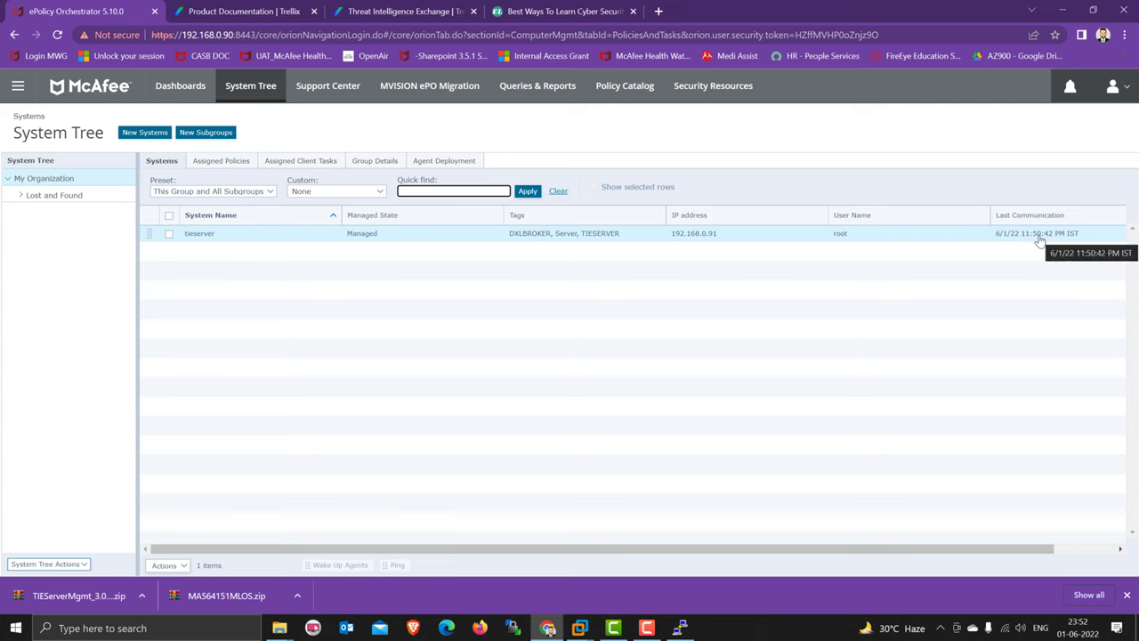
- Run /opt/McAfee/agent/bin/cmdagent -i to display the agent info, version 5.7.5.504
click(680, 628)
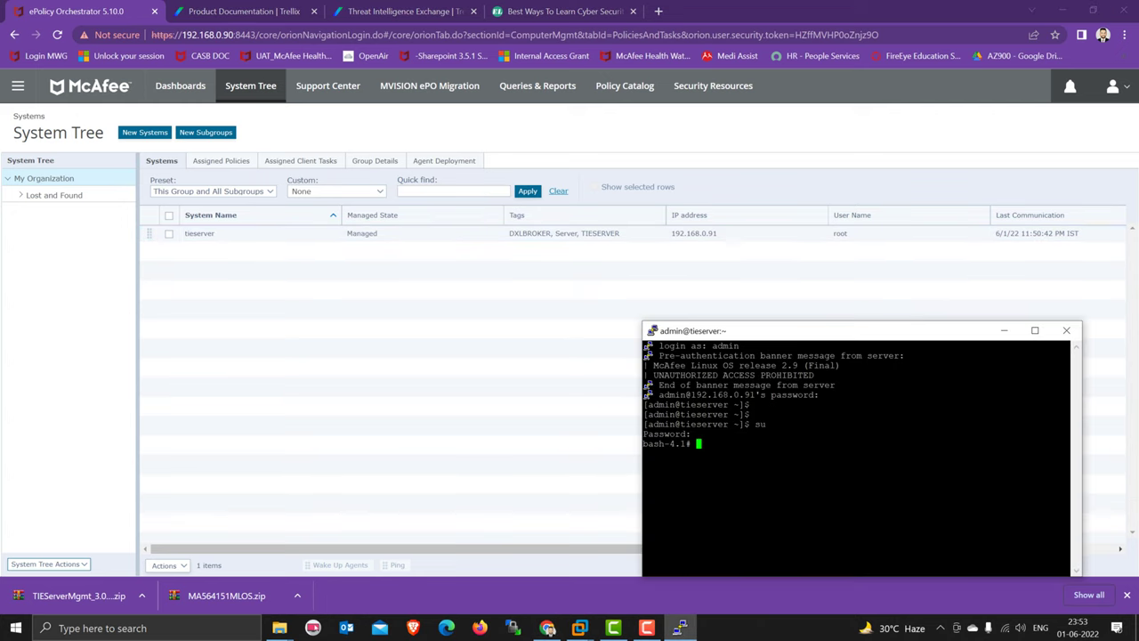
drag(900, 338, 619, 339)
text(/opt/)
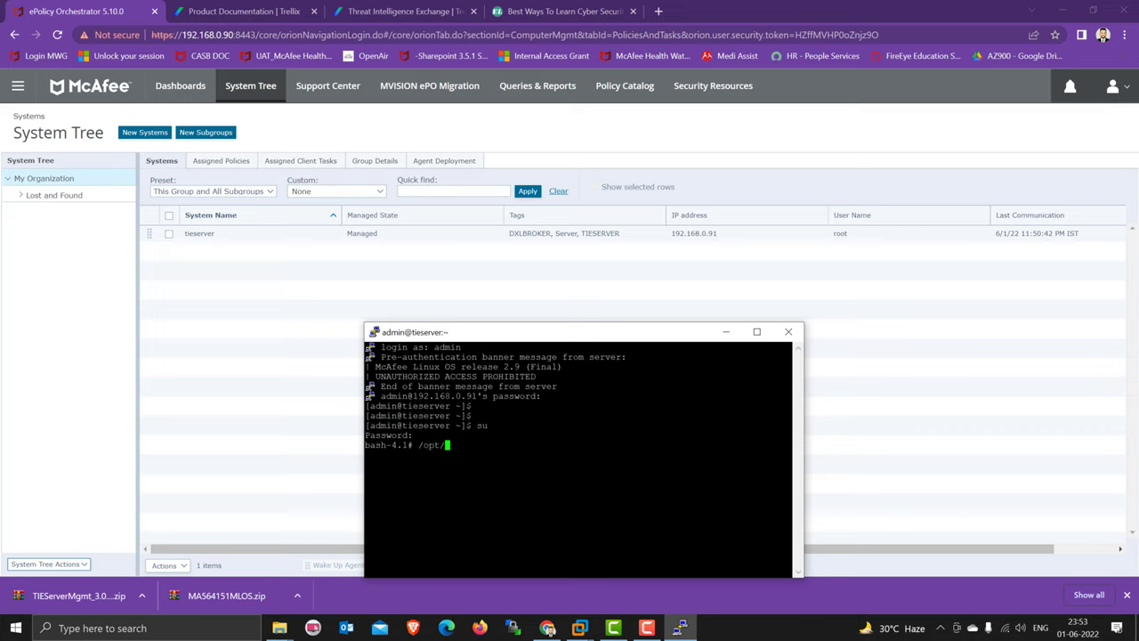
text(mc)
key(BackSpace)
key(BackSpace)
text(M)
key(Tab)
text(ag)
key(Tab)
text(b)
key(Tab)
text(cm)
key(Tab)
text(-i)
key(Return)
- Rerun cmdagent with -e, -p and -c to enforce policies, collect properties and refresh policy
key(Up)
key(BackSpace)
text(e)
key(Return)
key(Up)
key(BackSpace)
text(p)
key(Return)
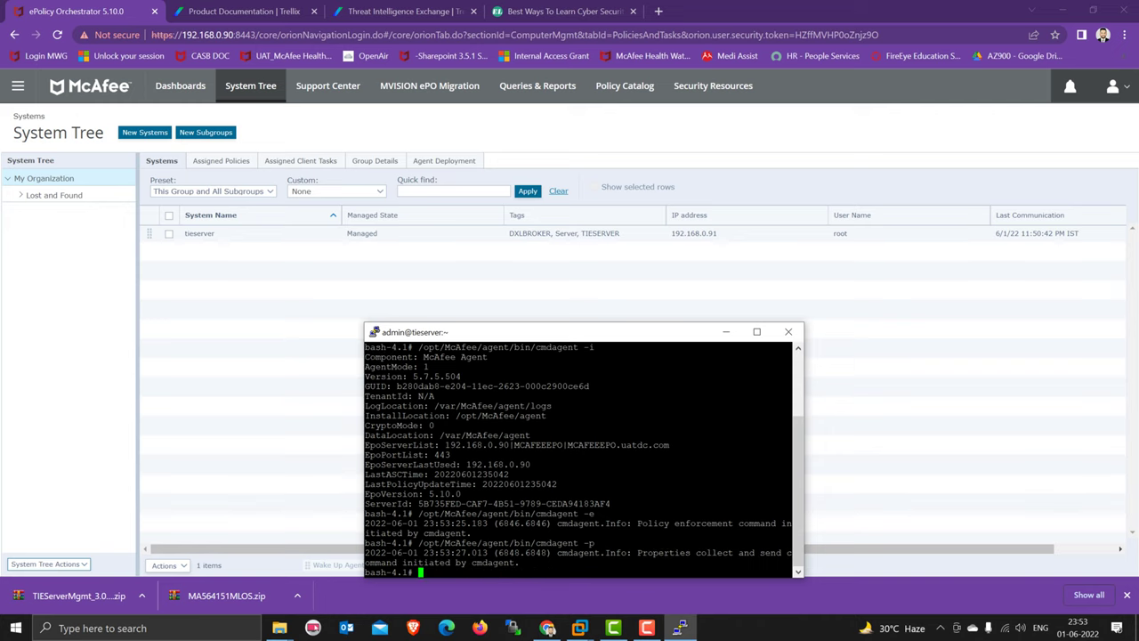
key(Up)
key(BackSpace)
text(cAfee/agent/bin/cmdagent -)
key(Return)
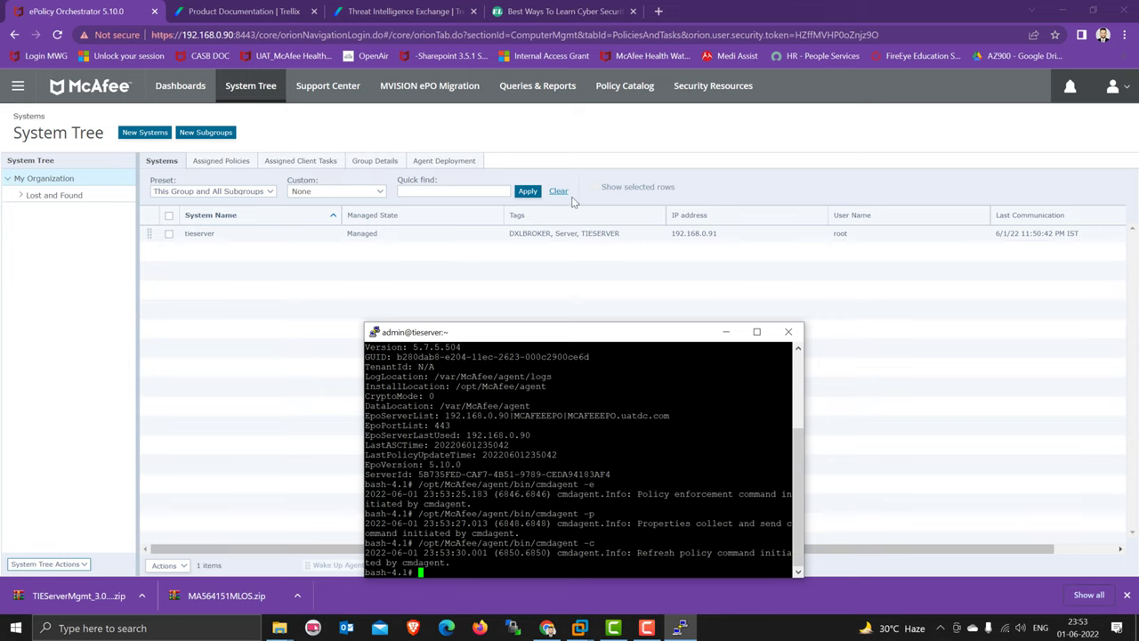
- Refresh the ePO System Tree list several times to update tieserver's status
click(527, 191)
click(528, 192)
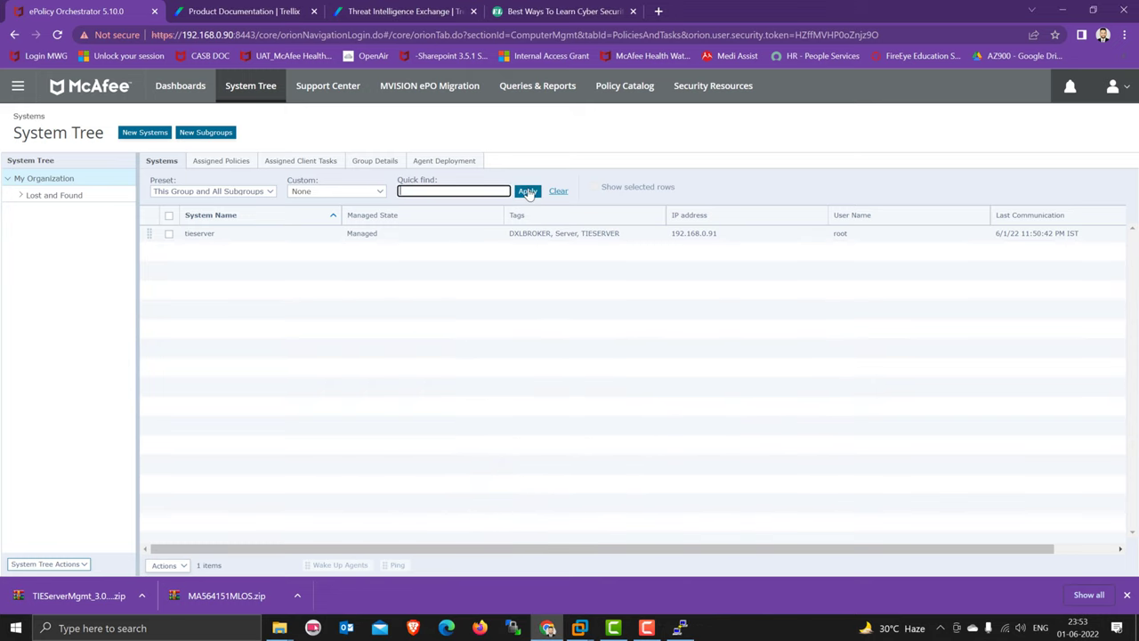
click(527, 192)
click(527, 191)
click(527, 192)
click(532, 325)
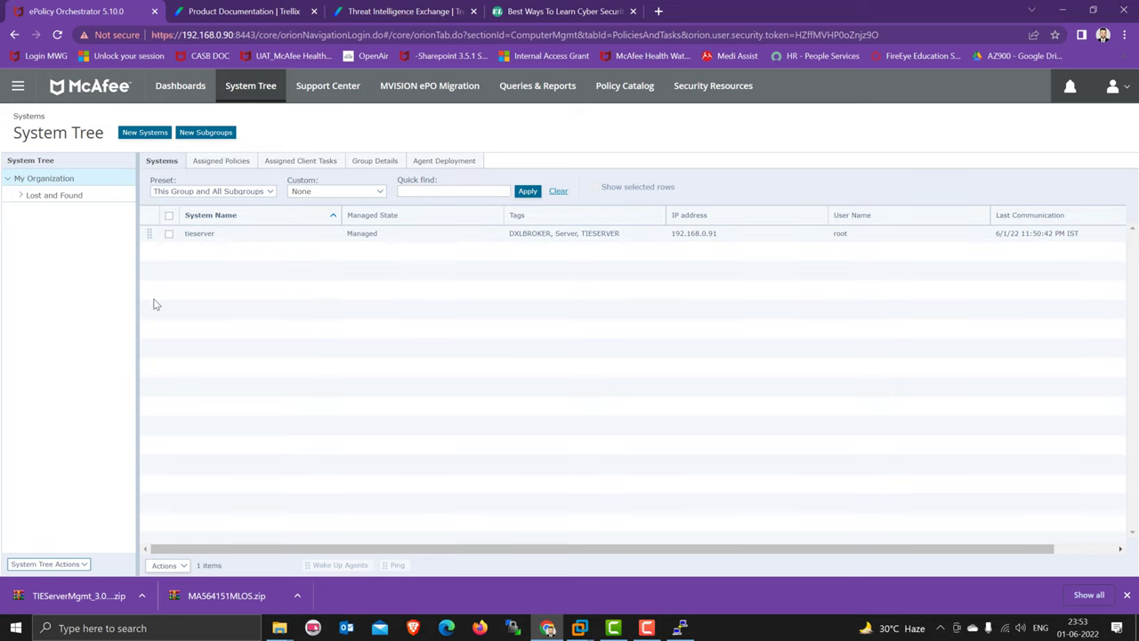
- Go to Server Settings and show the TIE Server Topology Management category
click(18, 85)
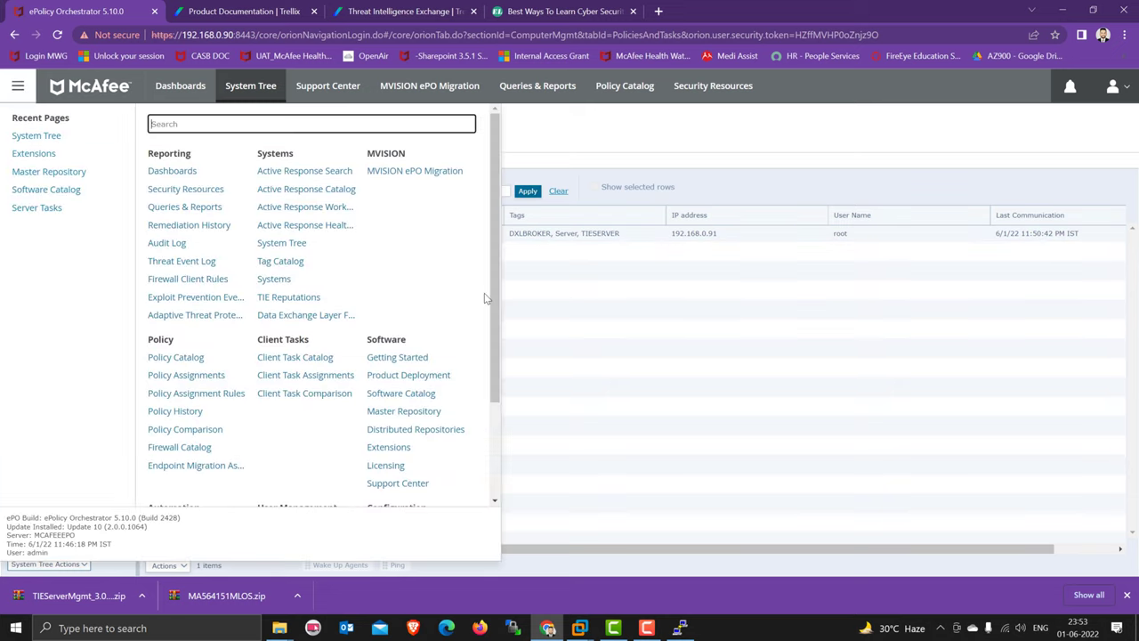
drag(504, 298, 133, 468)
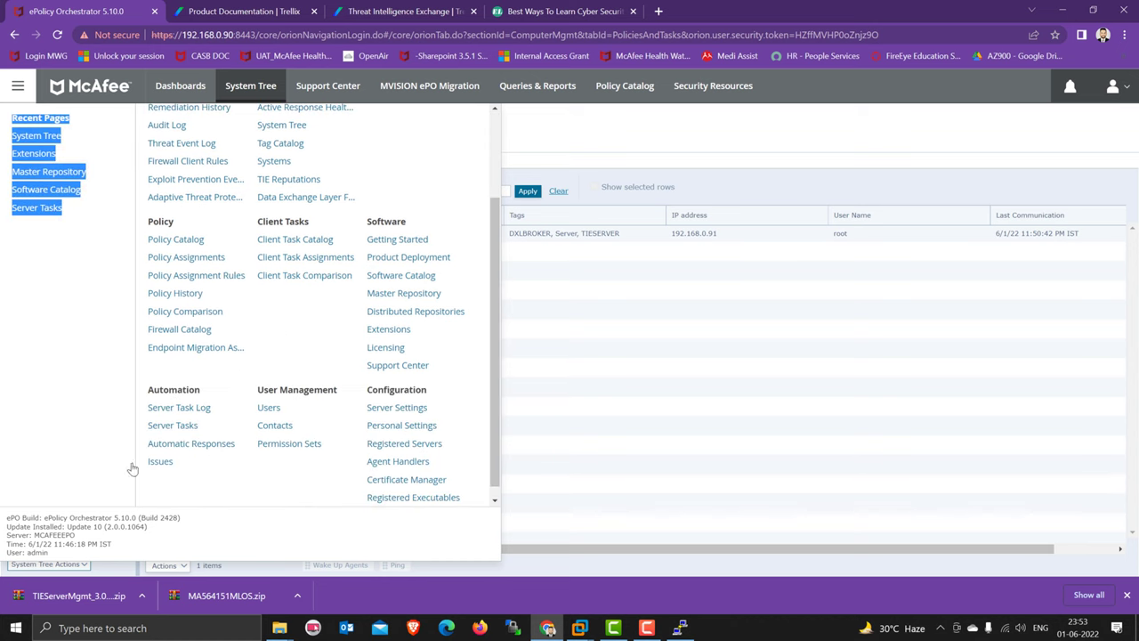
click(399, 397)
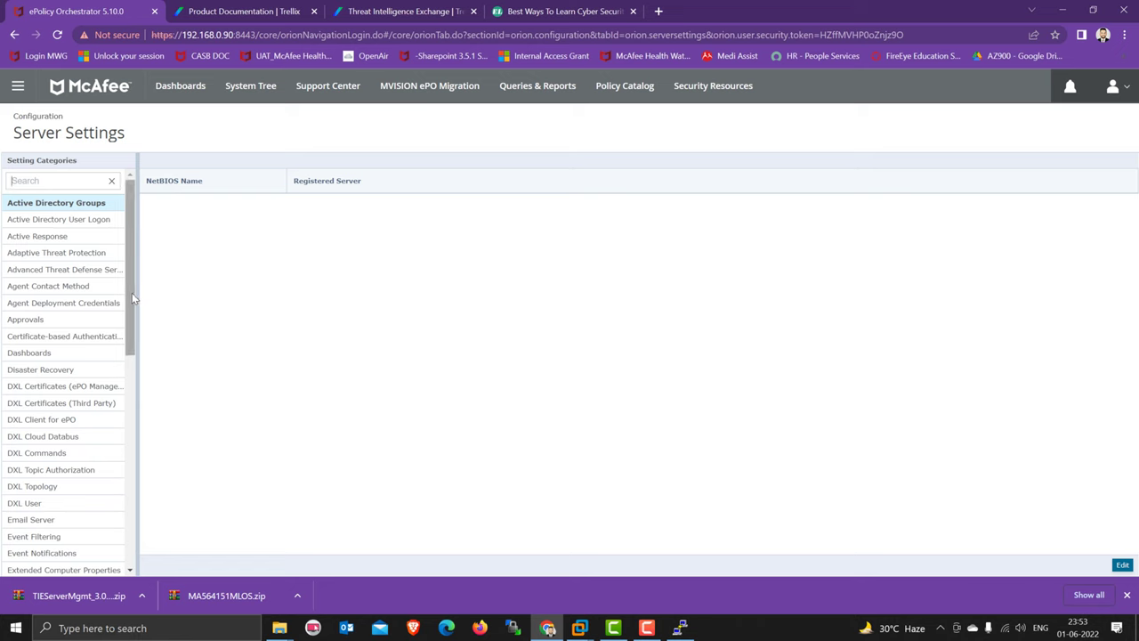
drag(132, 301, 130, 525)
click(99, 518)
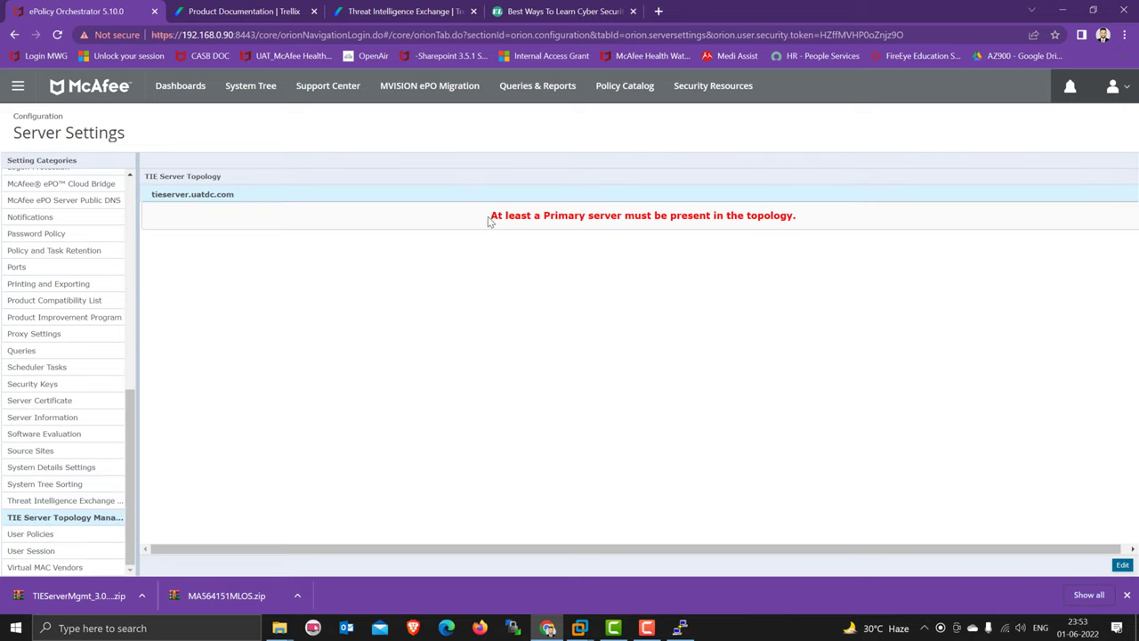
- Change tieserver.uatdc.com from Unassigned to Primary operation mode with Reputation Search enabled, and save
drag(488, 221, 771, 221)
click(466, 238)
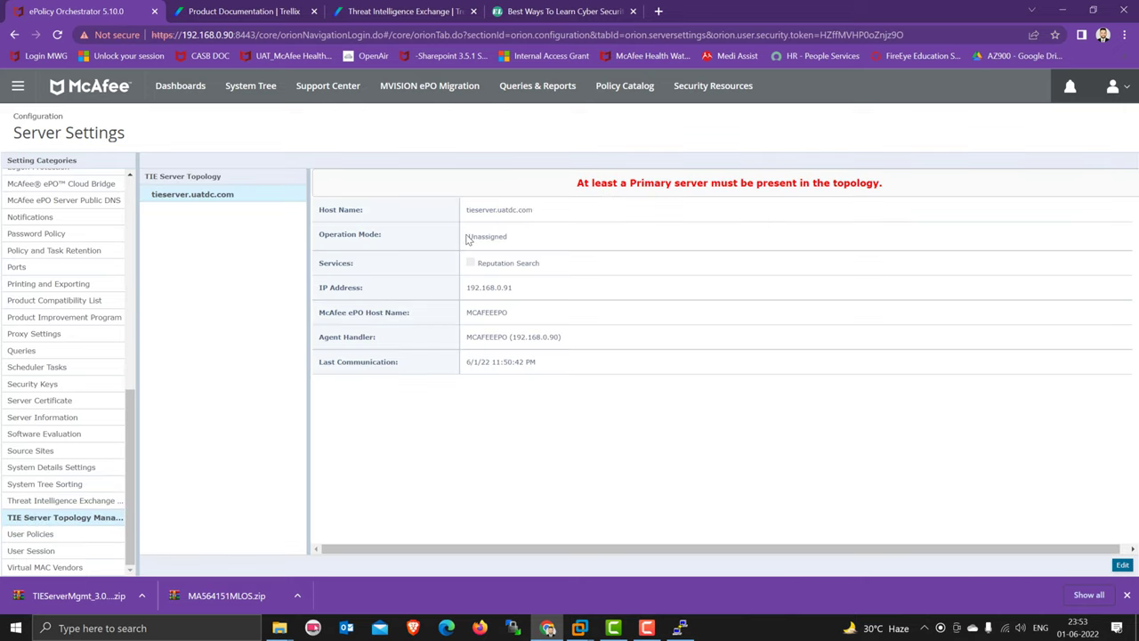
drag(466, 238, 525, 240)
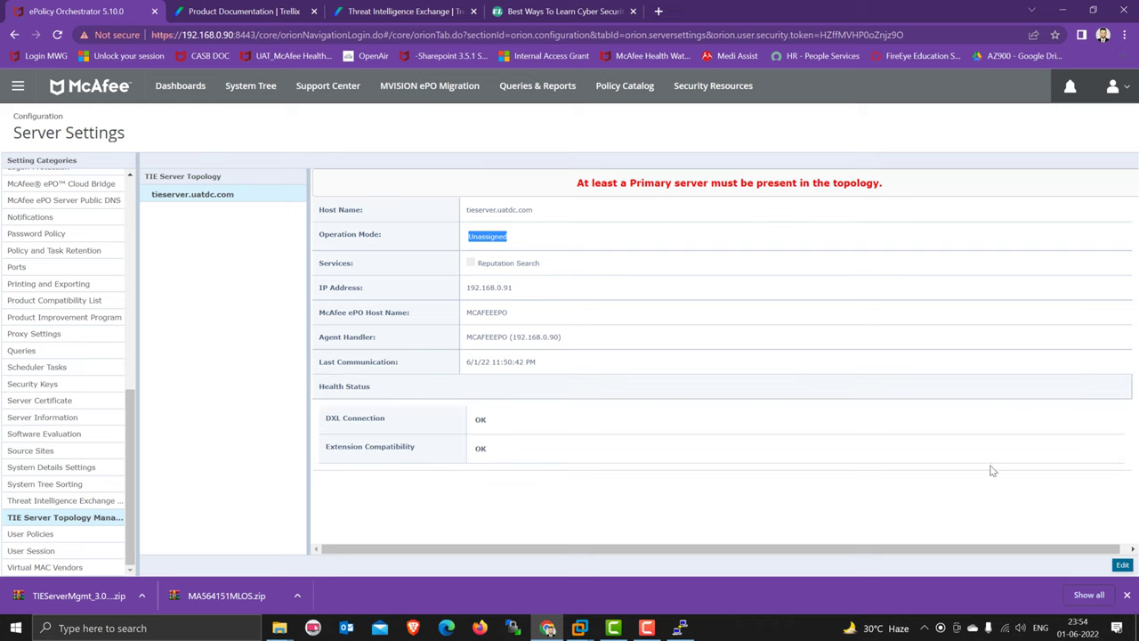
click(1122, 566)
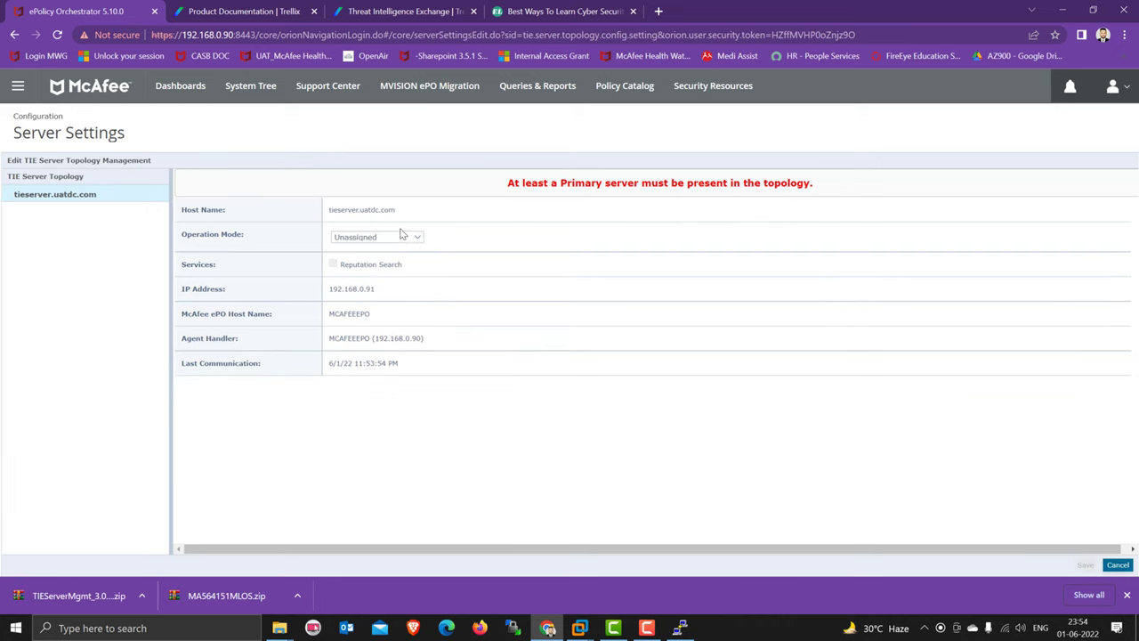
click(402, 235)
click(364, 262)
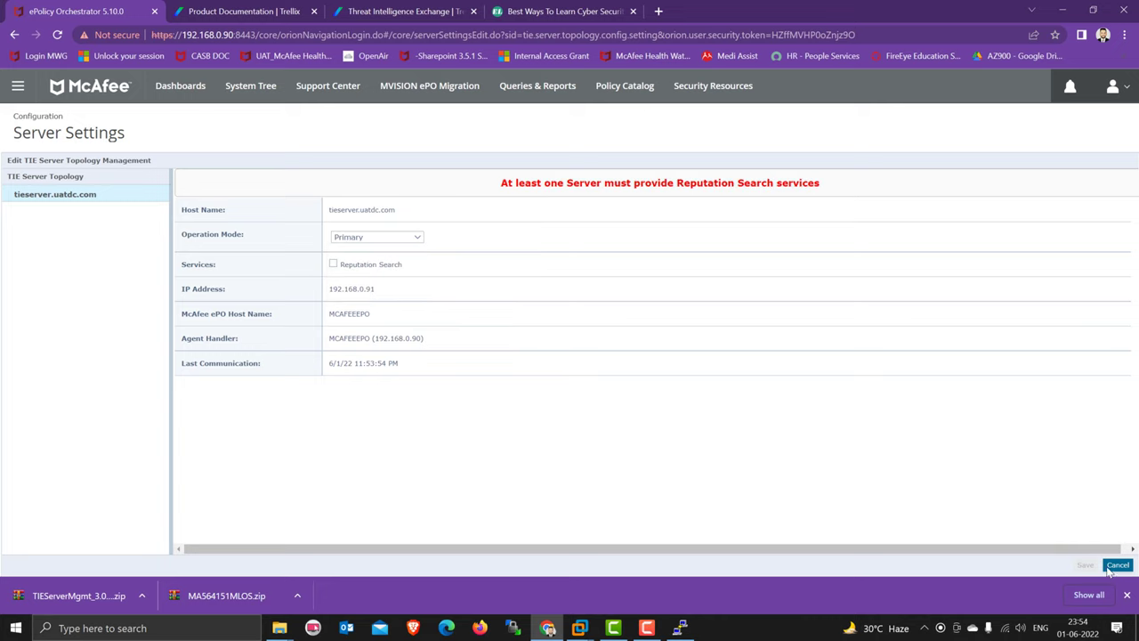
click(334, 265)
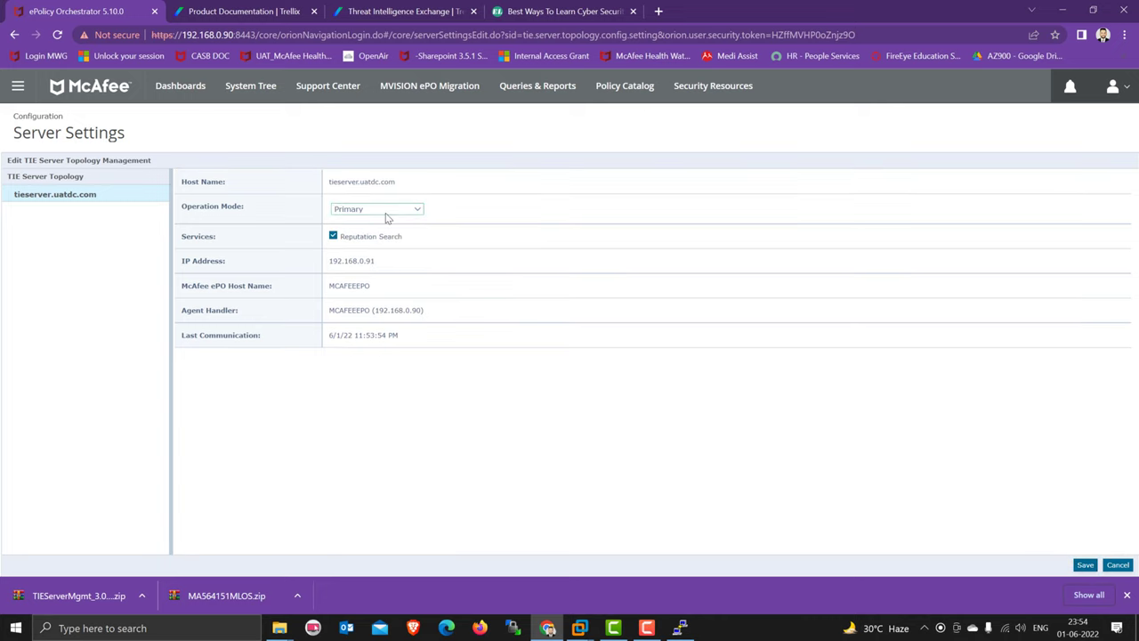
click(1085, 565)
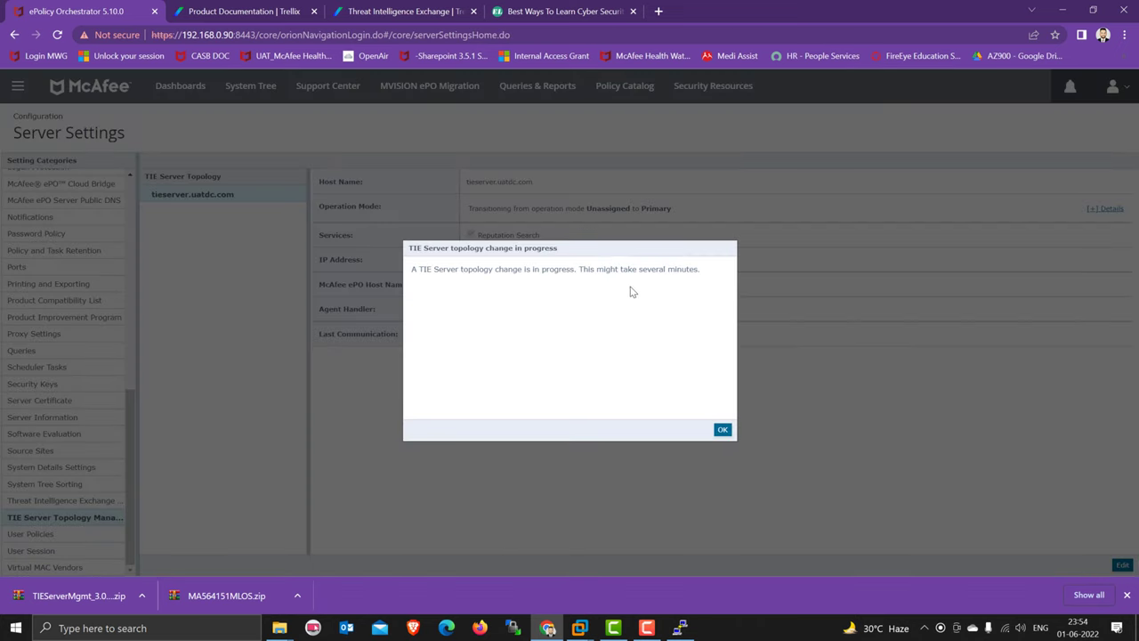
click(722, 430)
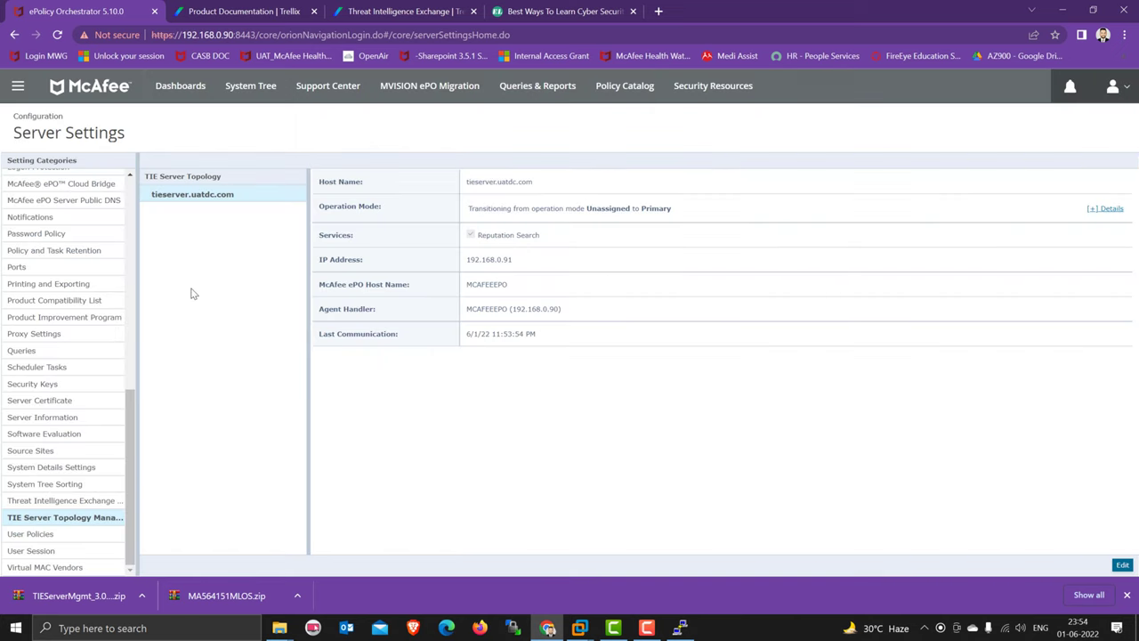
- Go from the Threat Intelligence Exchange settings to the DXL Topology settings
click(89, 500)
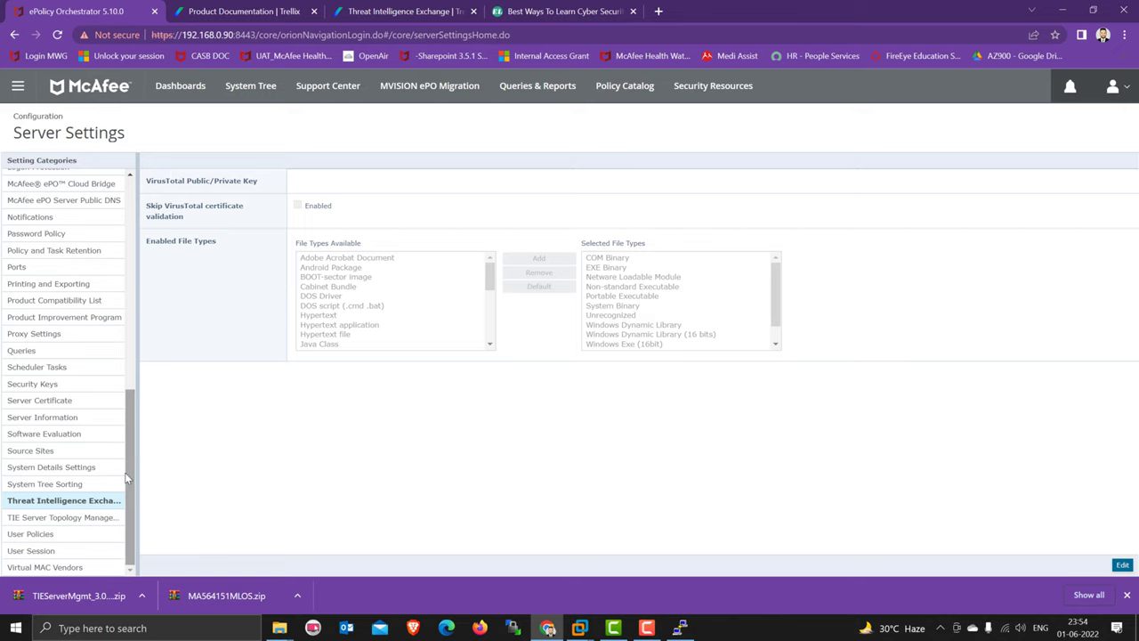
drag(126, 465, 142, 317)
click(69, 343)
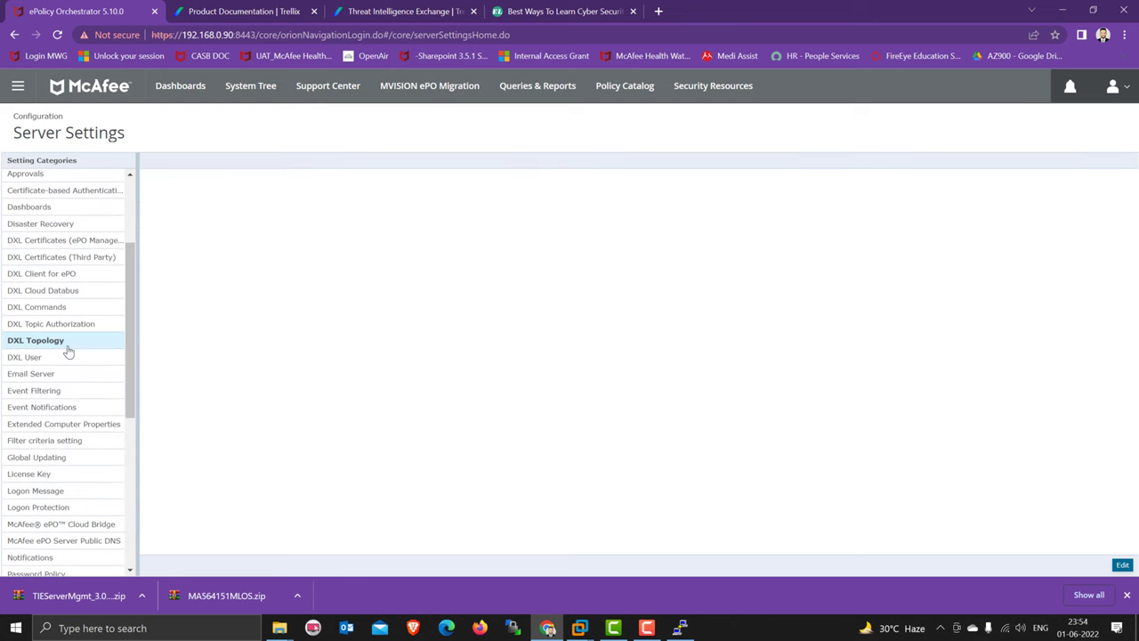
- Check the DXL topology broker IP 192.168.0.91 and leave without changes
click(1122, 564)
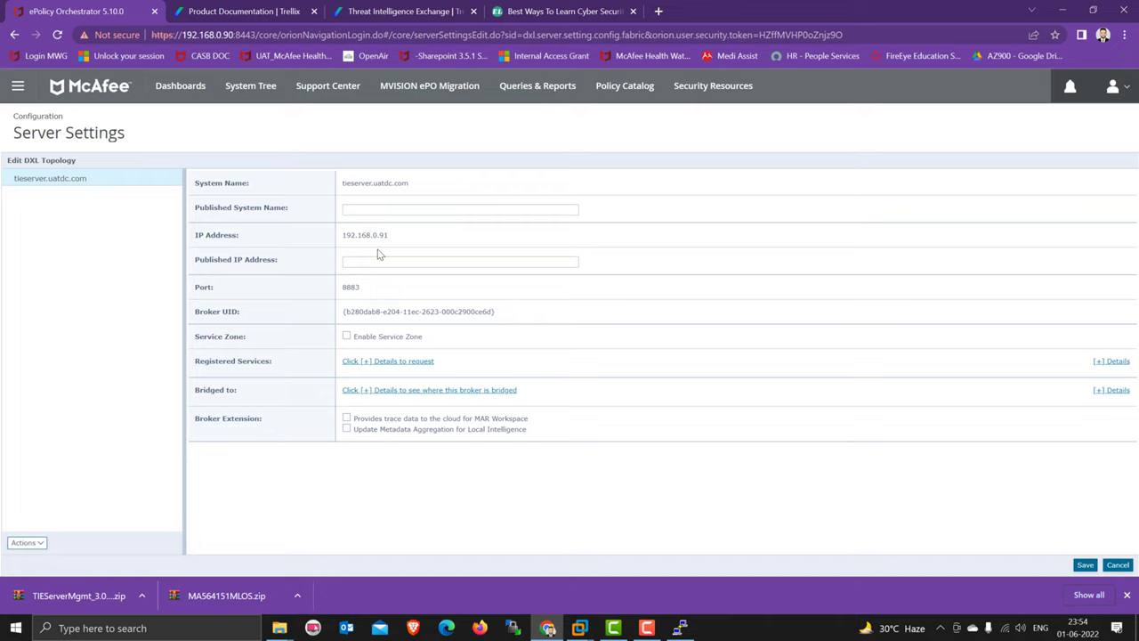
drag(400, 236, 299, 236)
click(1118, 565)
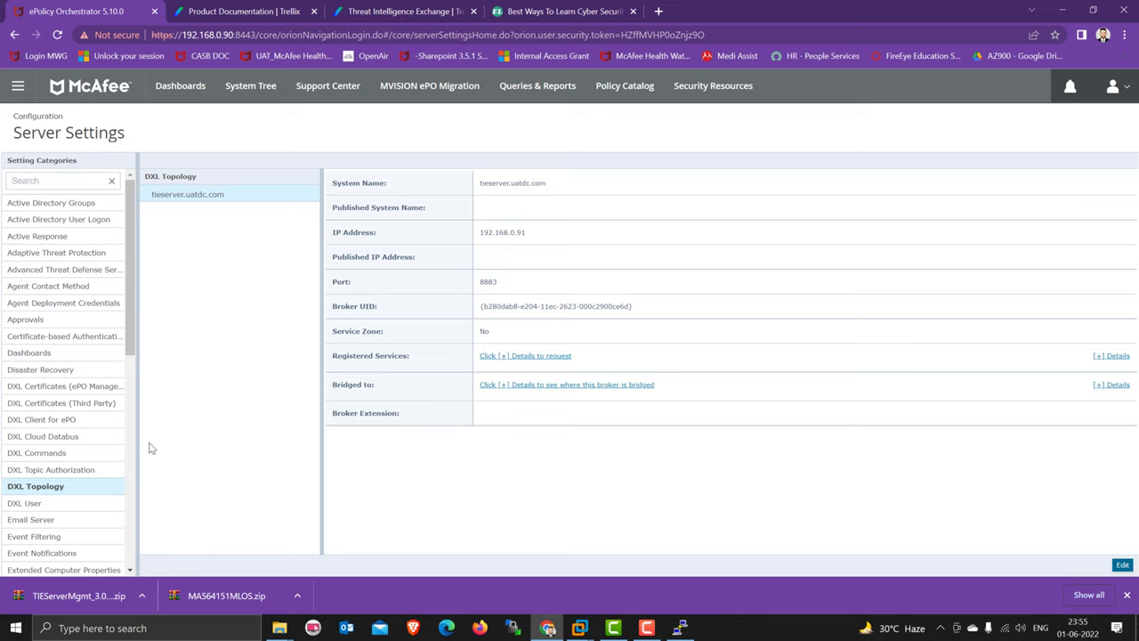
- Confirm broker tieserver.uatdc.com is Connected in the DXL Fabric, with its services and clients
drag(131, 340, 150, 271)
click(10, 86)
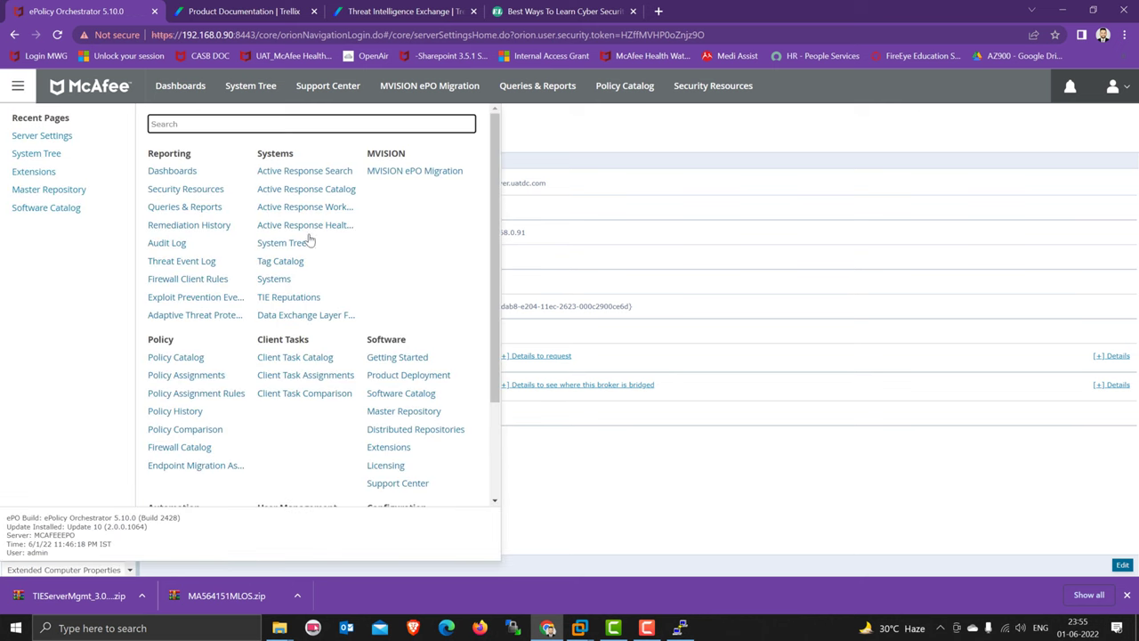
click(312, 317)
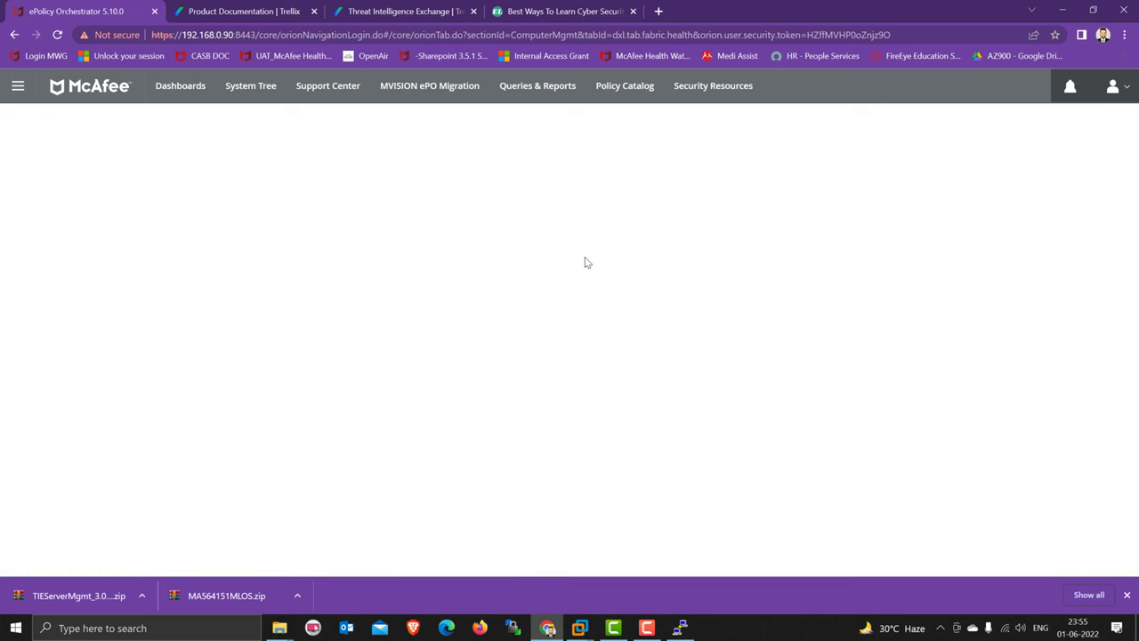
click(435, 363)
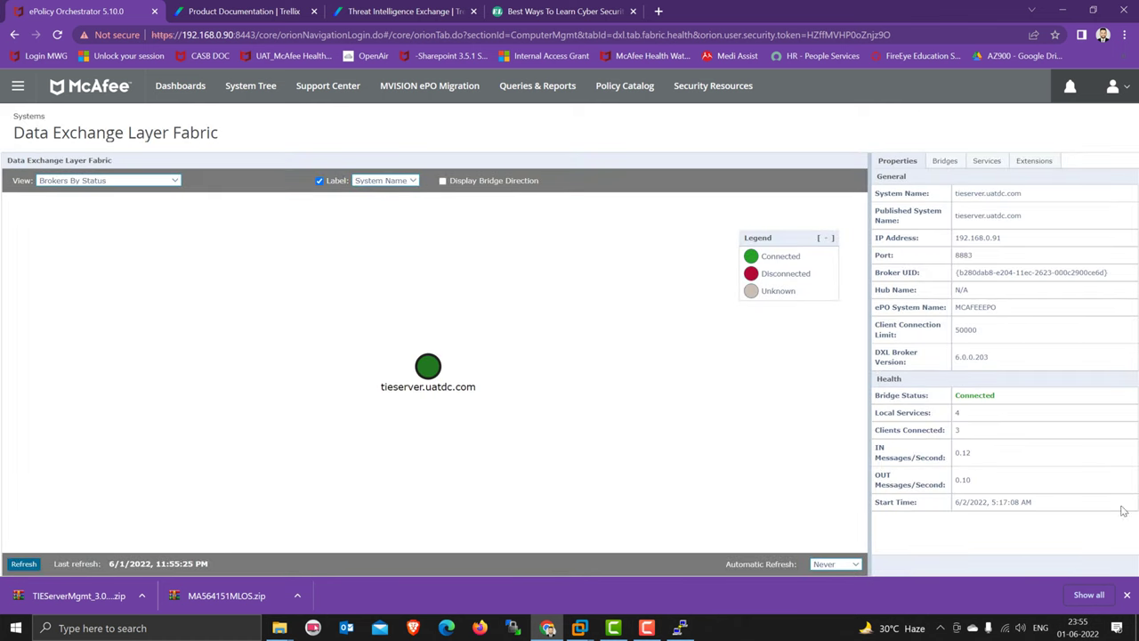
drag(951, 425, 513, 374)
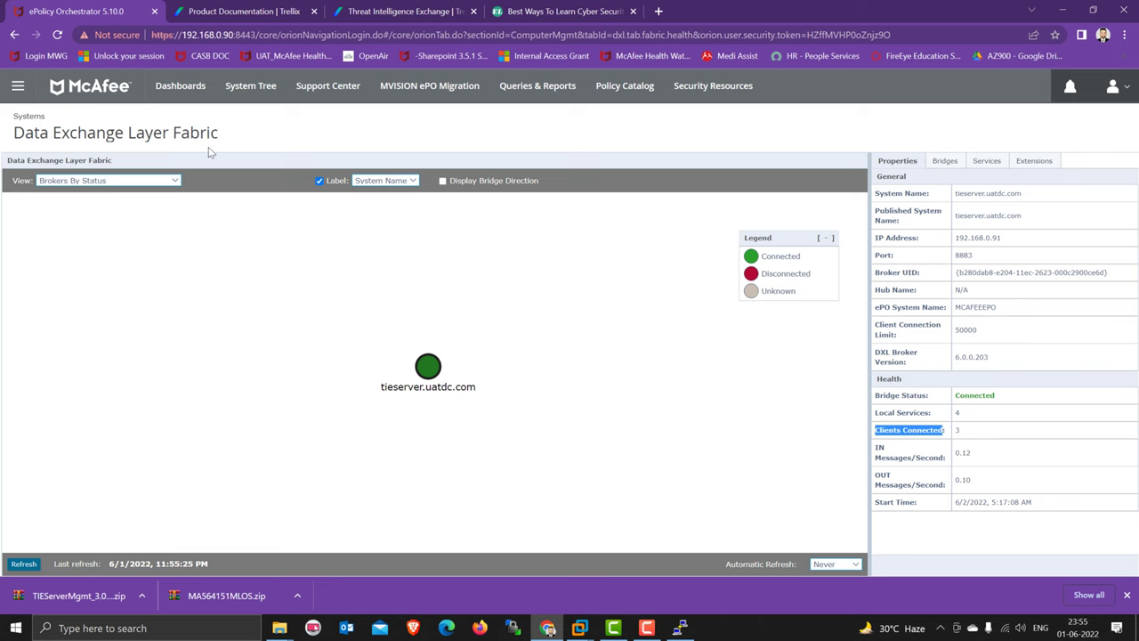
click(18, 86)
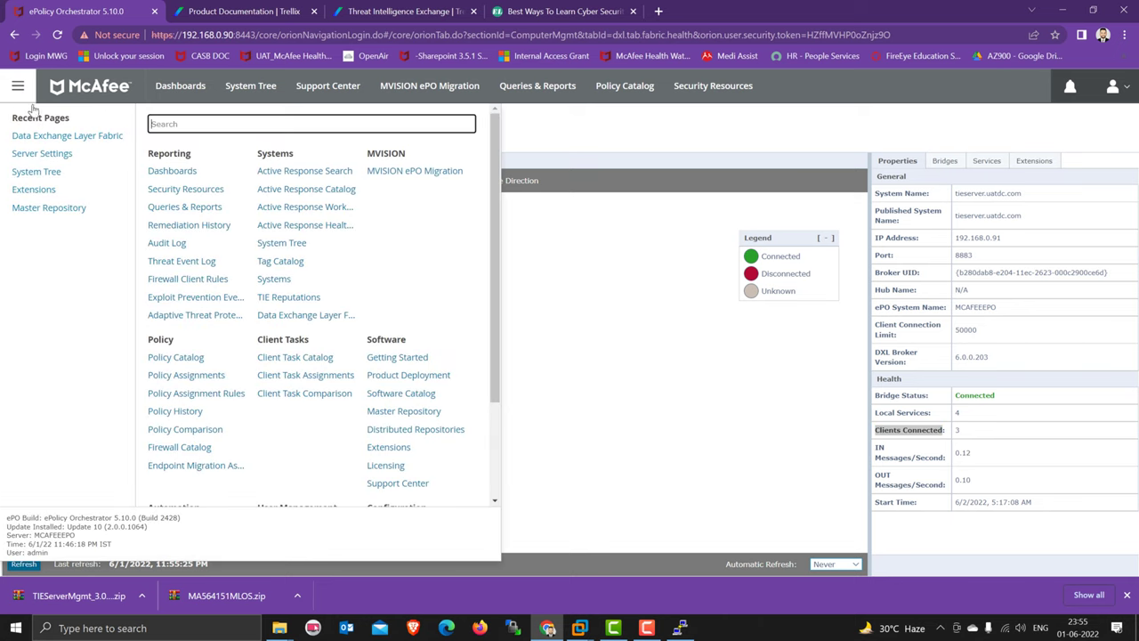
- Load TIE Reputations and dismiss its 'unable to communicate with the TIE server' error
click(287, 299)
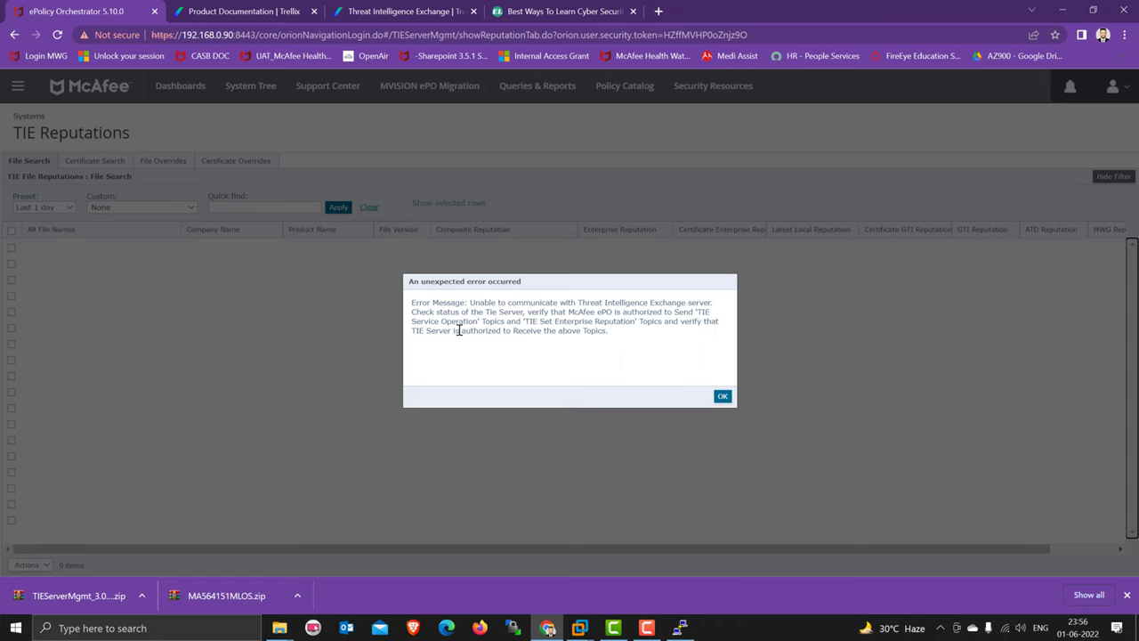
drag(459, 330, 628, 334)
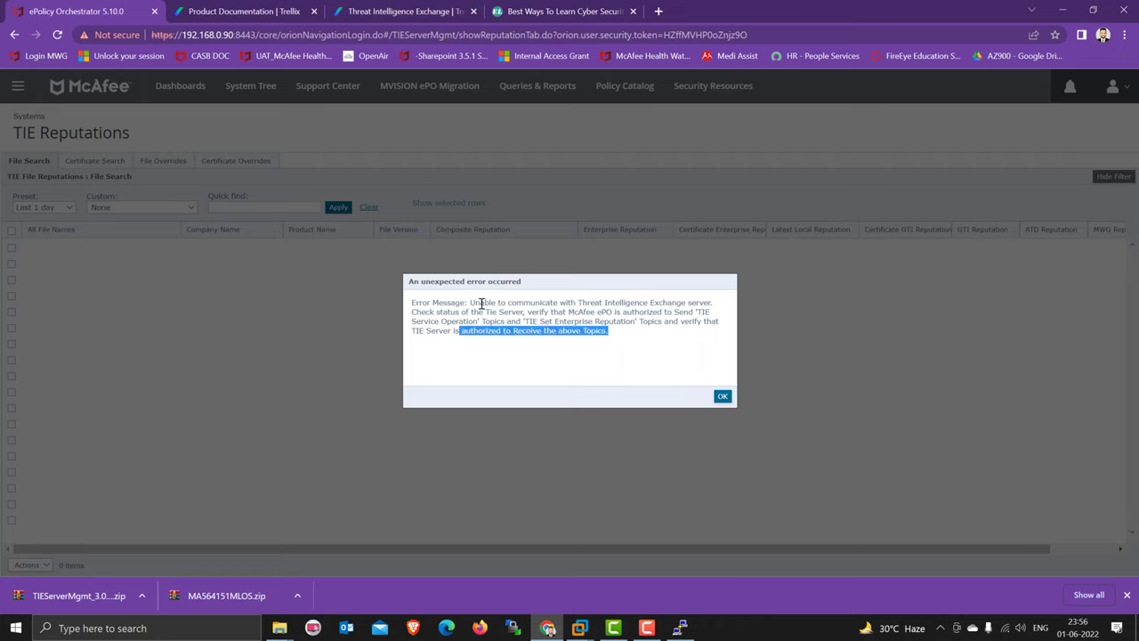
drag(480, 303, 725, 334)
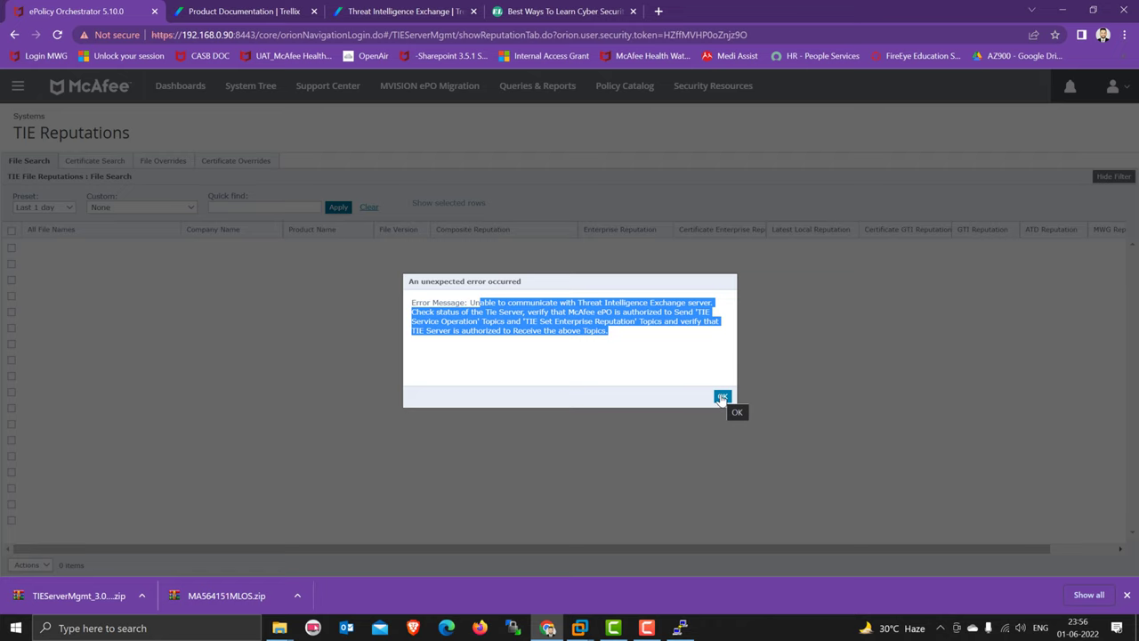
click(721, 397)
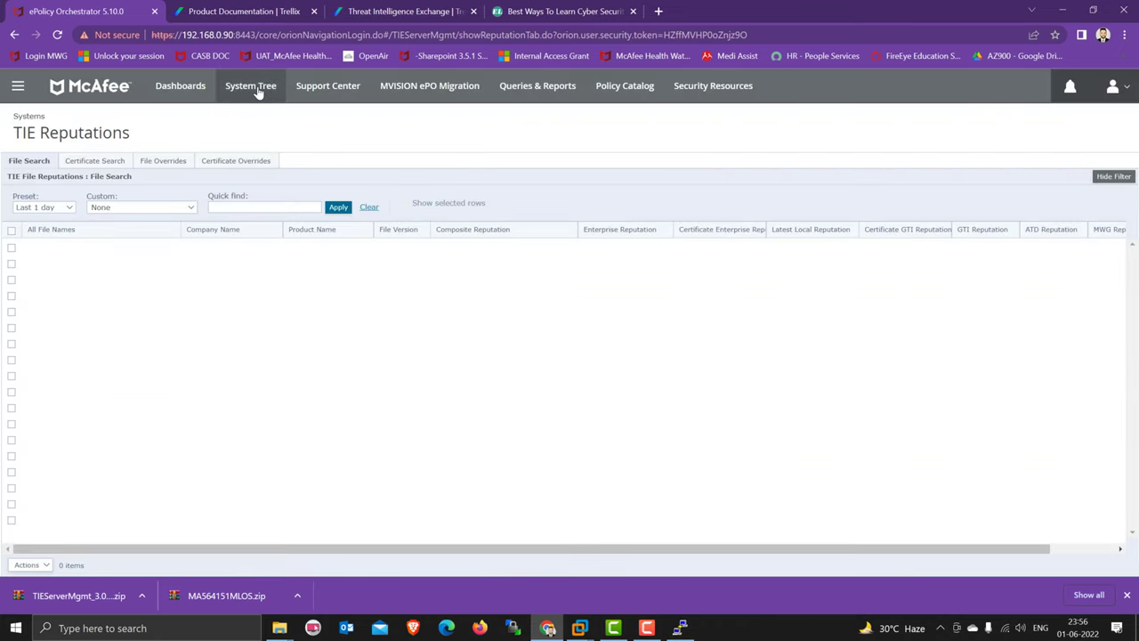
- Refresh the list of managed systems in the System Tree
click(254, 89)
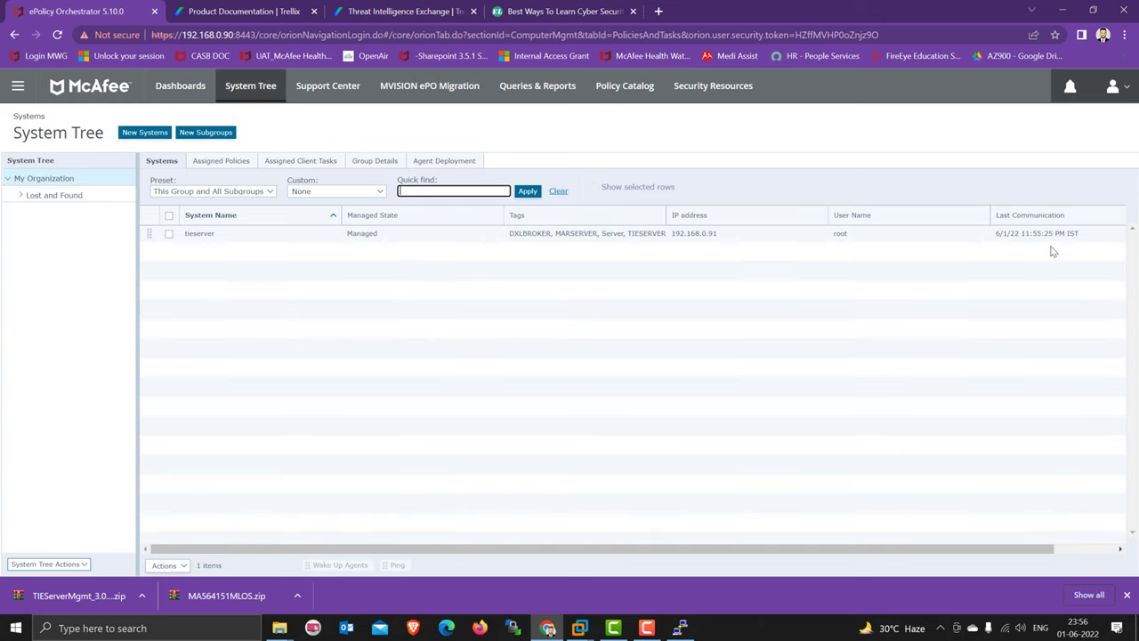
click(527, 191)
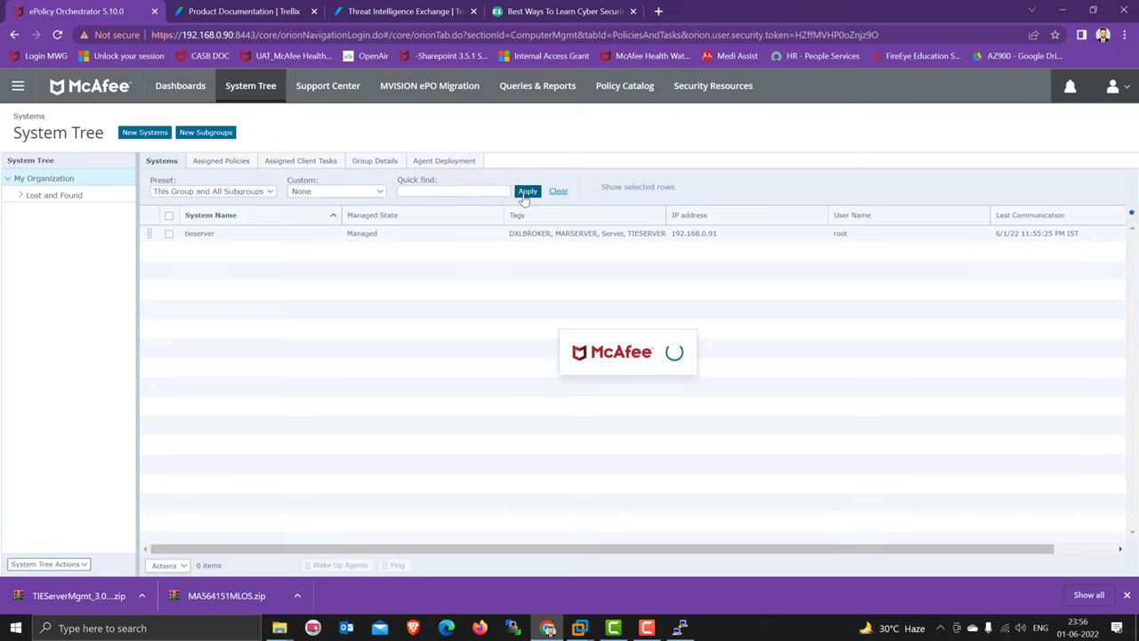
click(436, 397)
click(18, 86)
click(778, 416)
- Check TIE Server Topology Management: tieserver.uatdc.com is Primary with every health check OK
click(18, 85)
scroll(302, 392, down, 3)
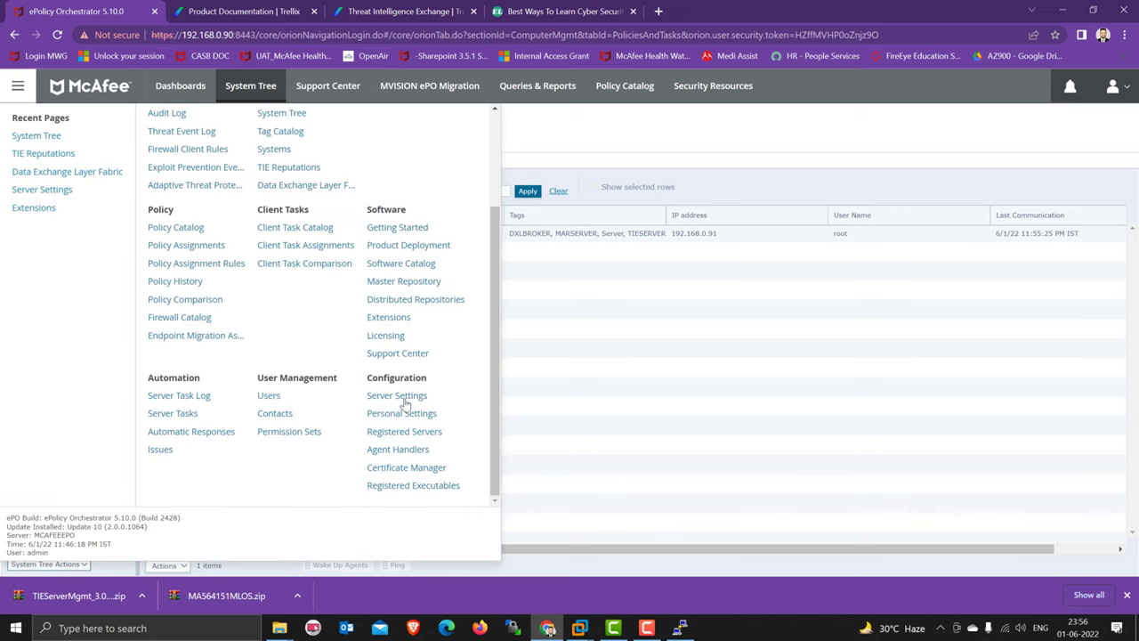
click(402, 398)
scroll(80, 458, down, 6)
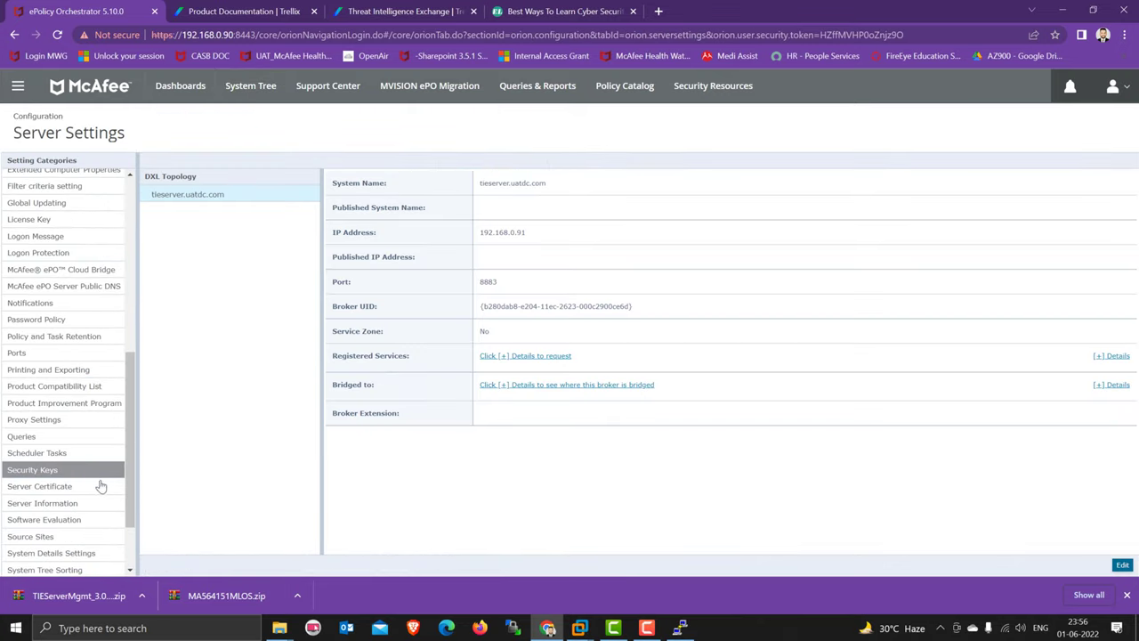
scroll(90, 481, down, 2)
click(85, 519)
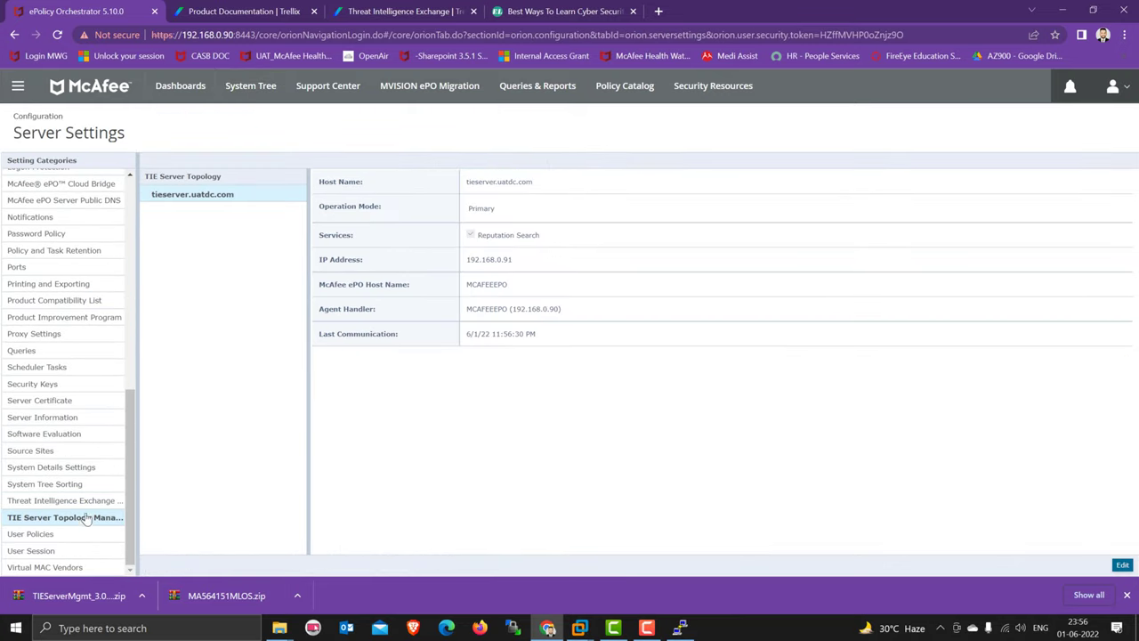
scroll(543, 421, down, 1)
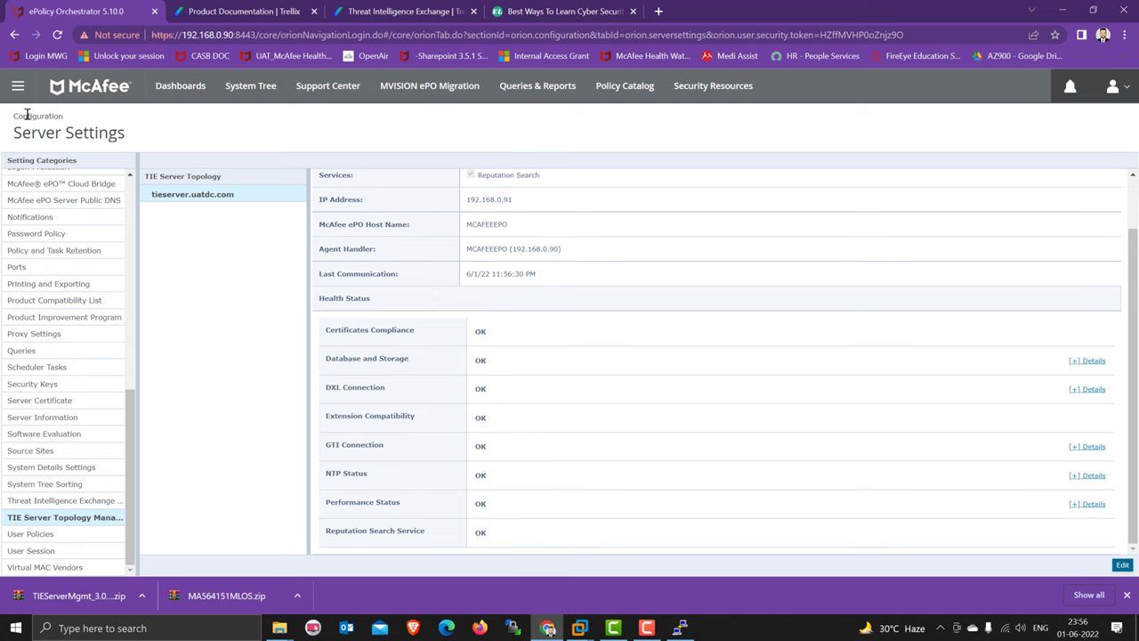
click(18, 85)
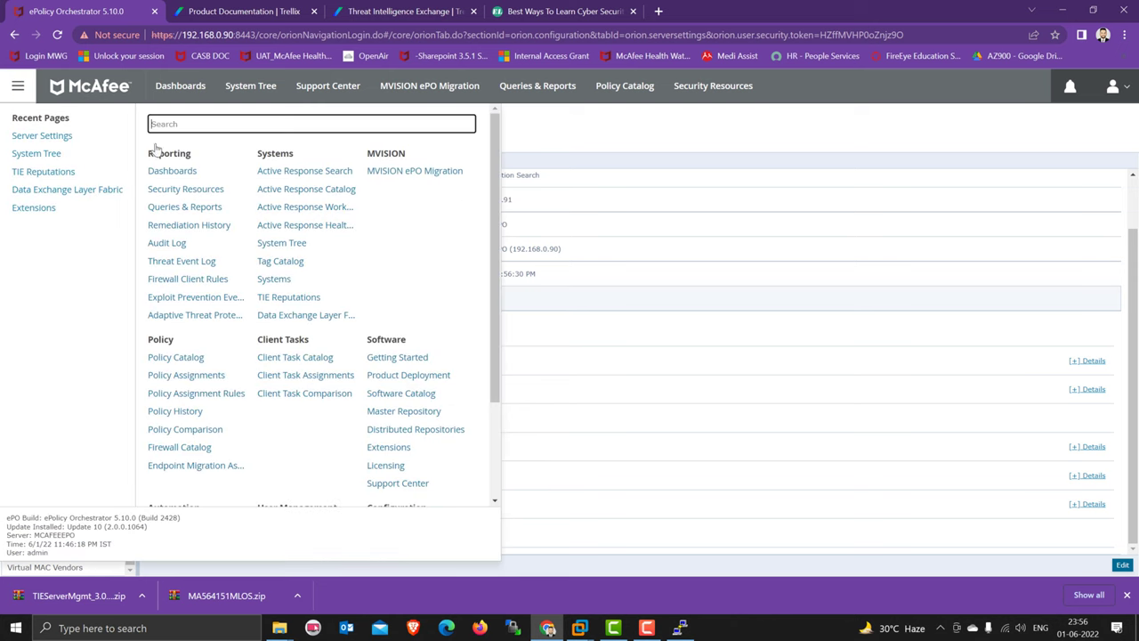
- Reopen TIE Reputations, confirm it loads error-free with 0 items, then go to Active Response health
click(289, 298)
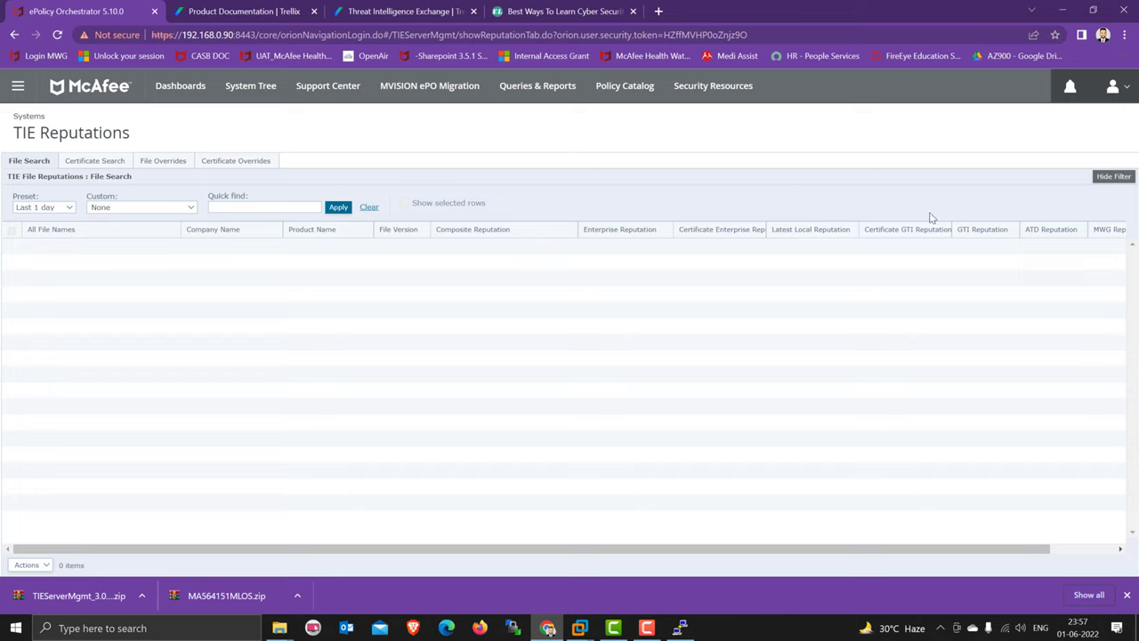
click(11, 89)
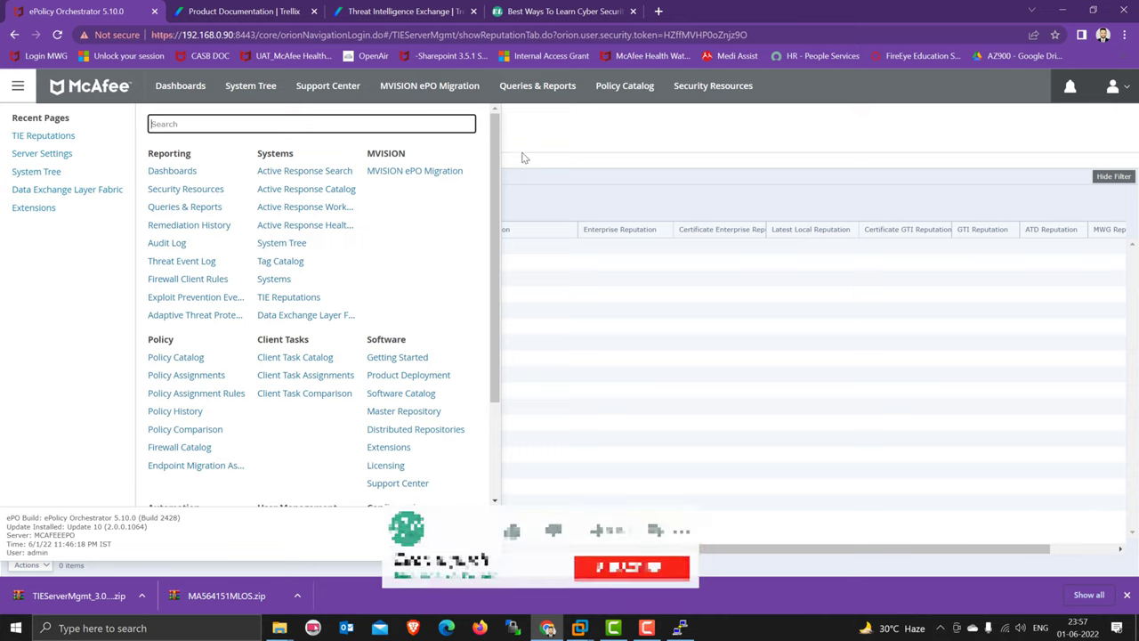
click(530, 150)
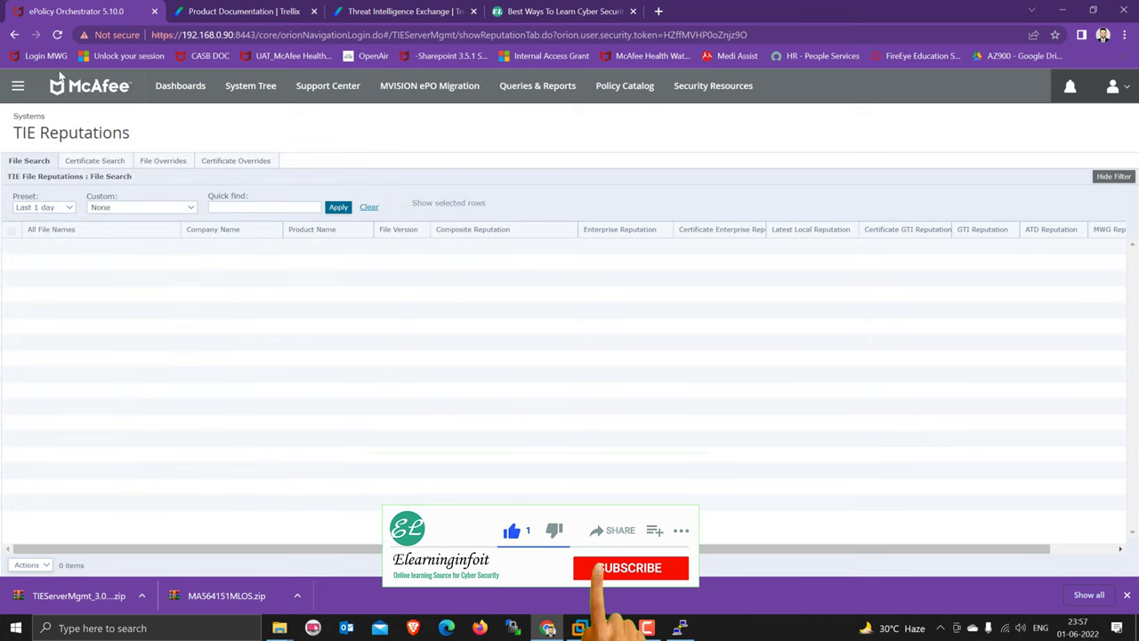
click(18, 85)
click(294, 226)
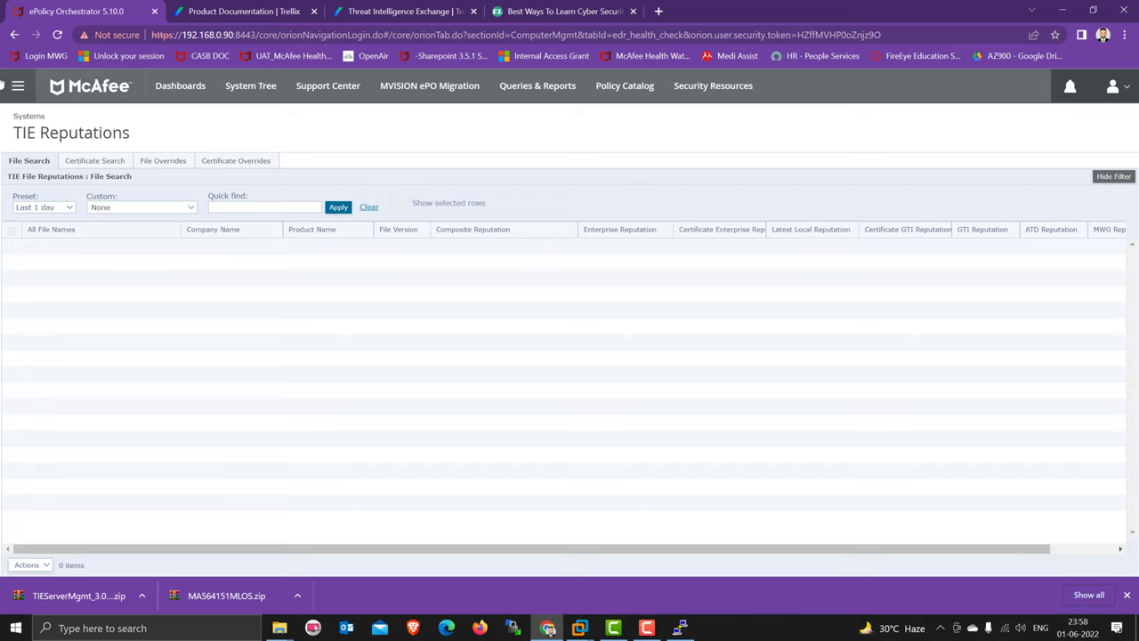
- Expand the Active Response Server, DXL Brokers and TIE Servers rows, then open Cloud Storage & Services configuration
click(17, 85)
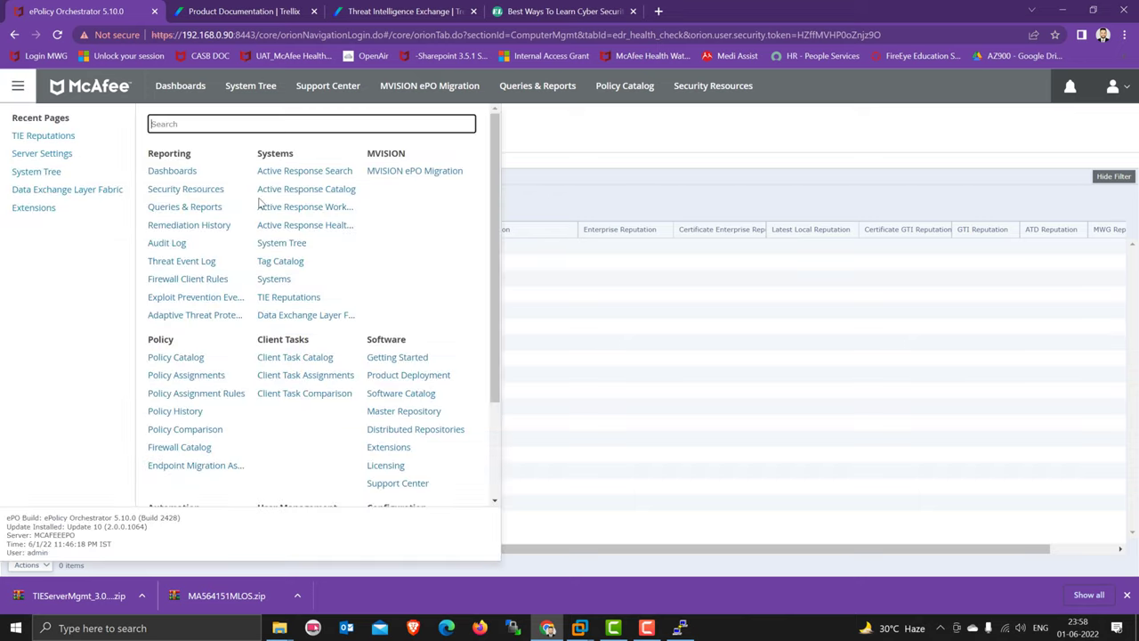
click(567, 137)
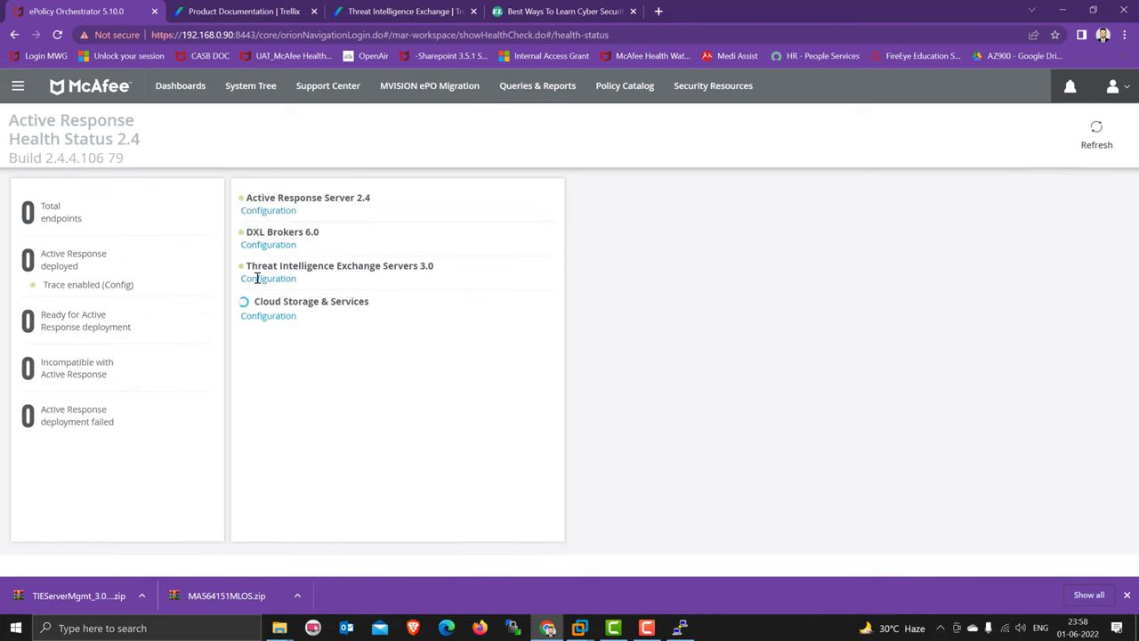
click(546, 200)
click(544, 253)
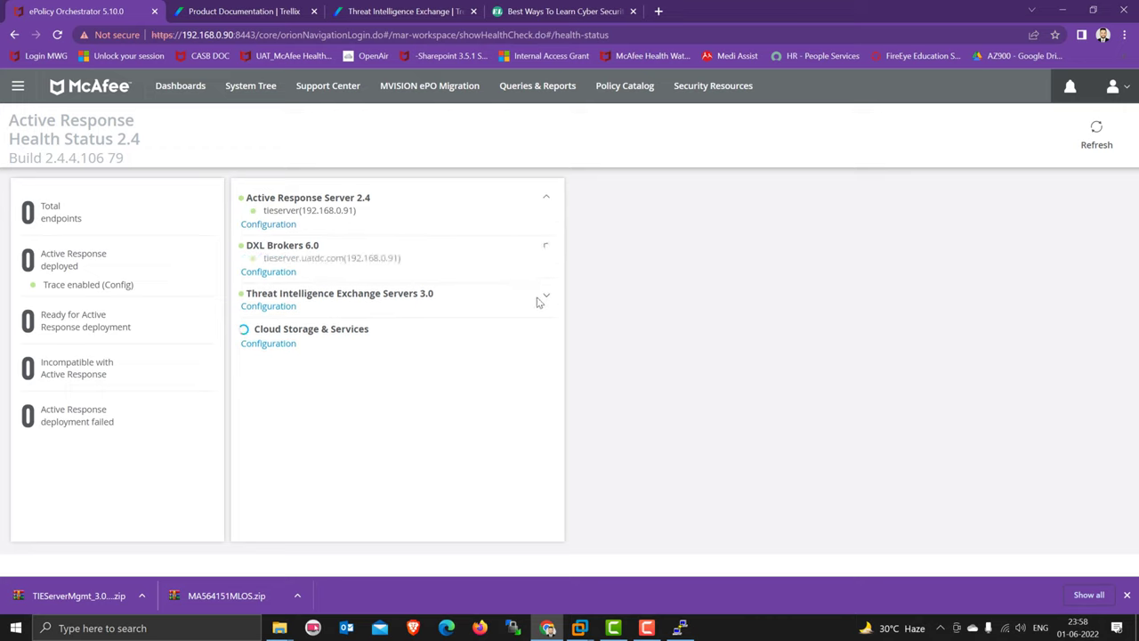
click(545, 297)
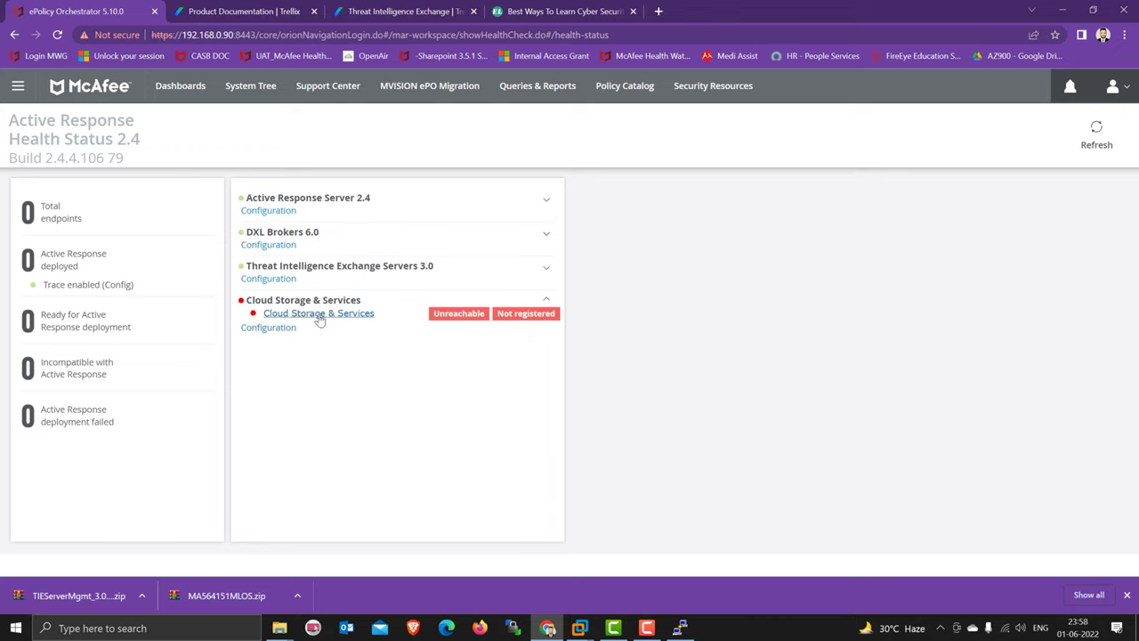
click(276, 327)
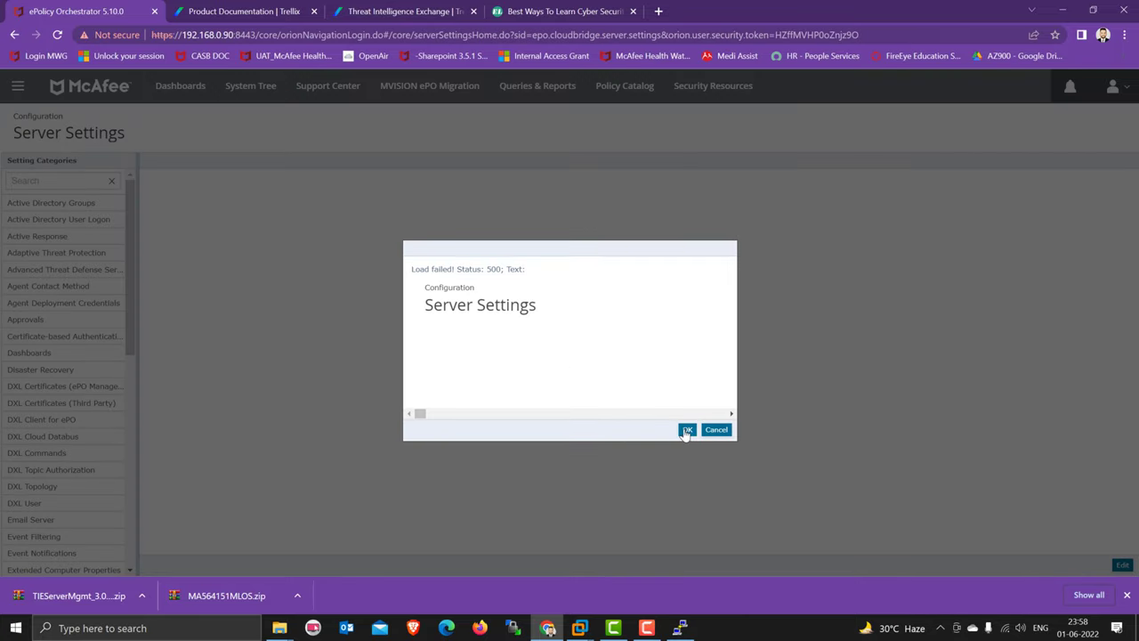
- Dismiss the 'Load failed! Status: 500' error and close the browser downloads bar
click(686, 430)
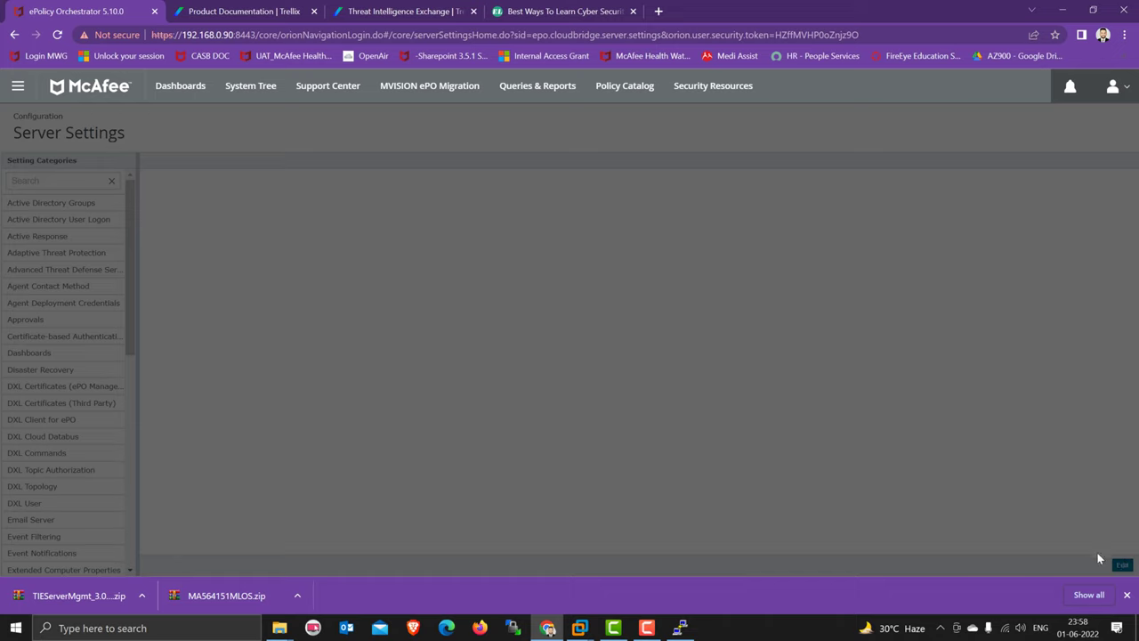
click(1126, 595)
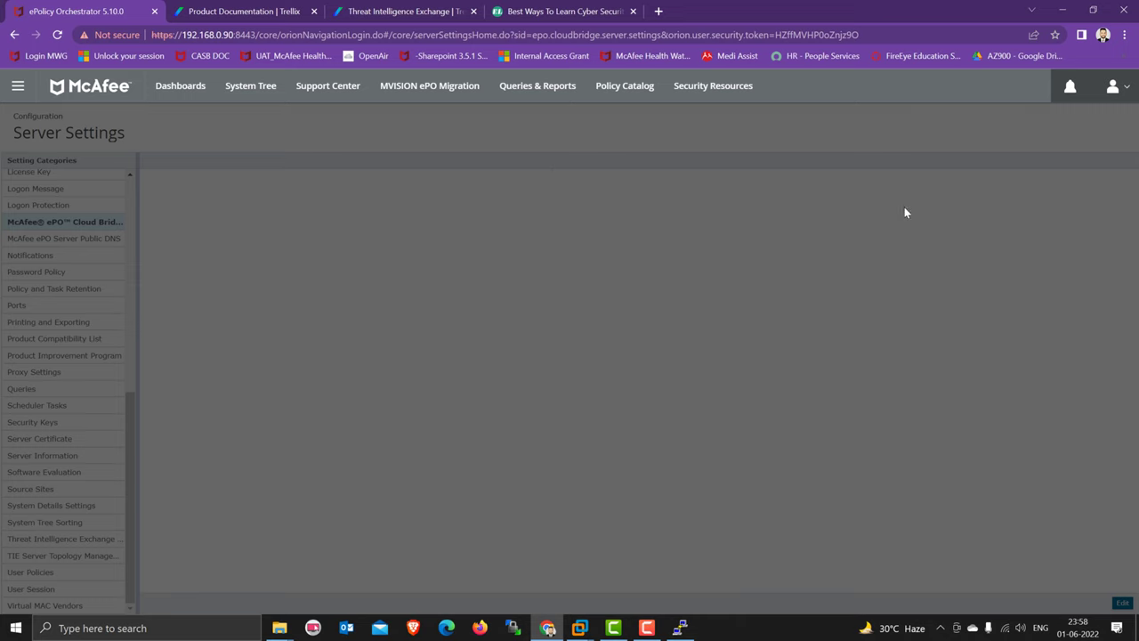